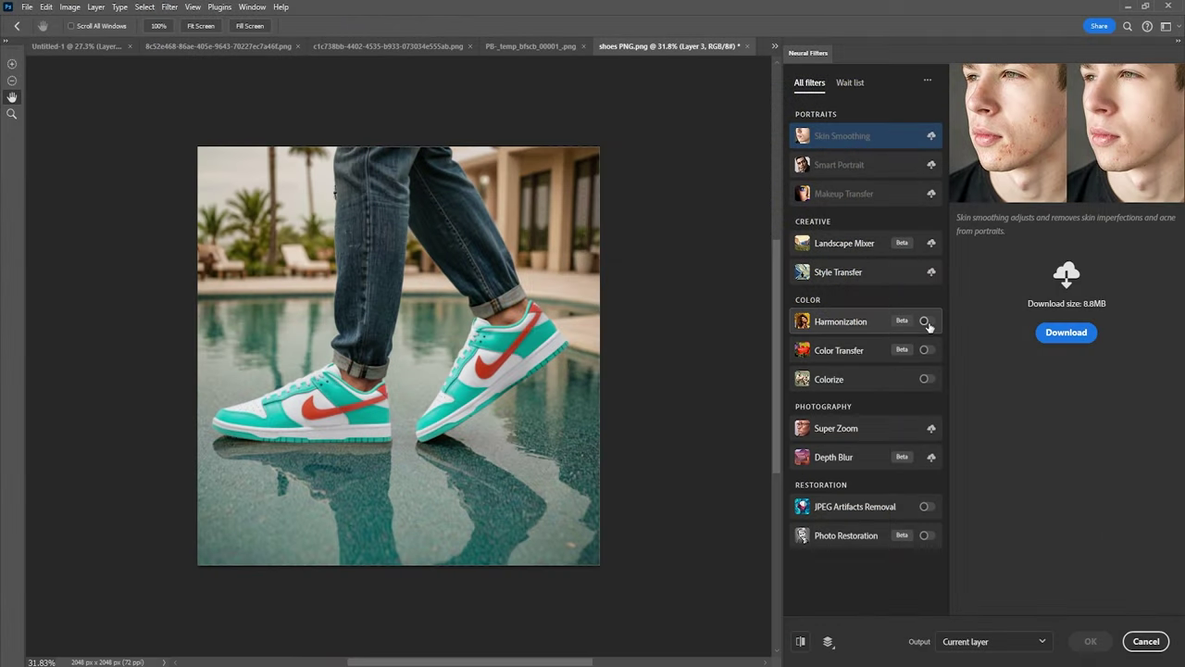
# - Enable the Harmonization neural filter and choose Layer 2 as its reference image
pyautogui.click(926, 322)
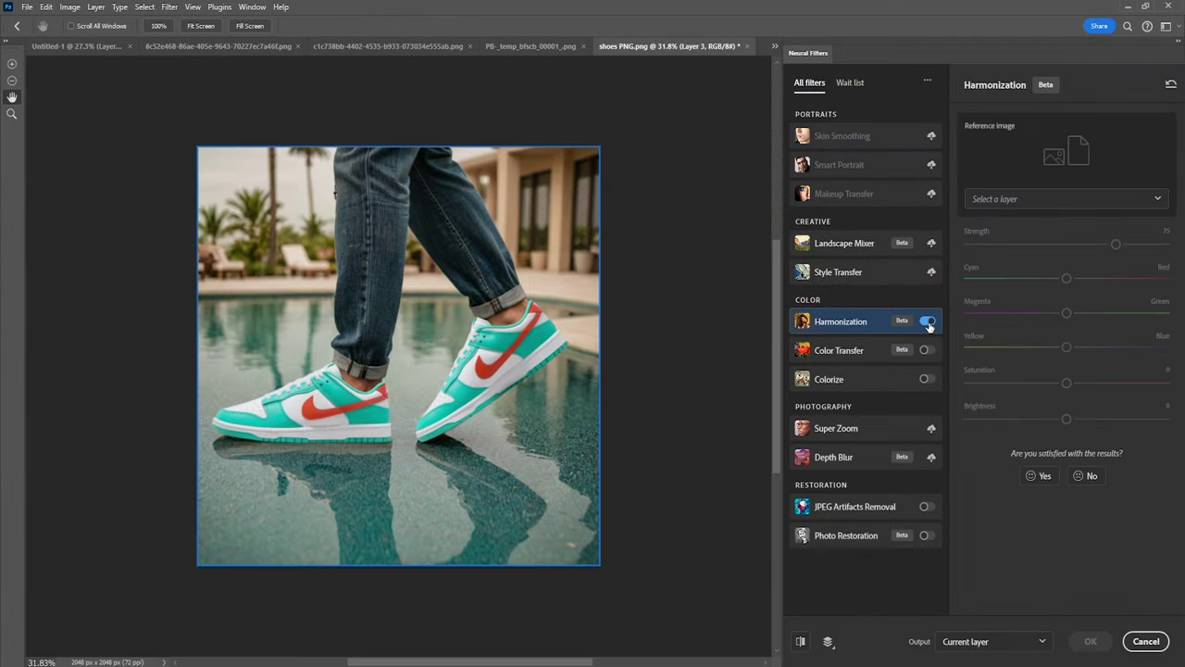
pyautogui.click(1048, 199)
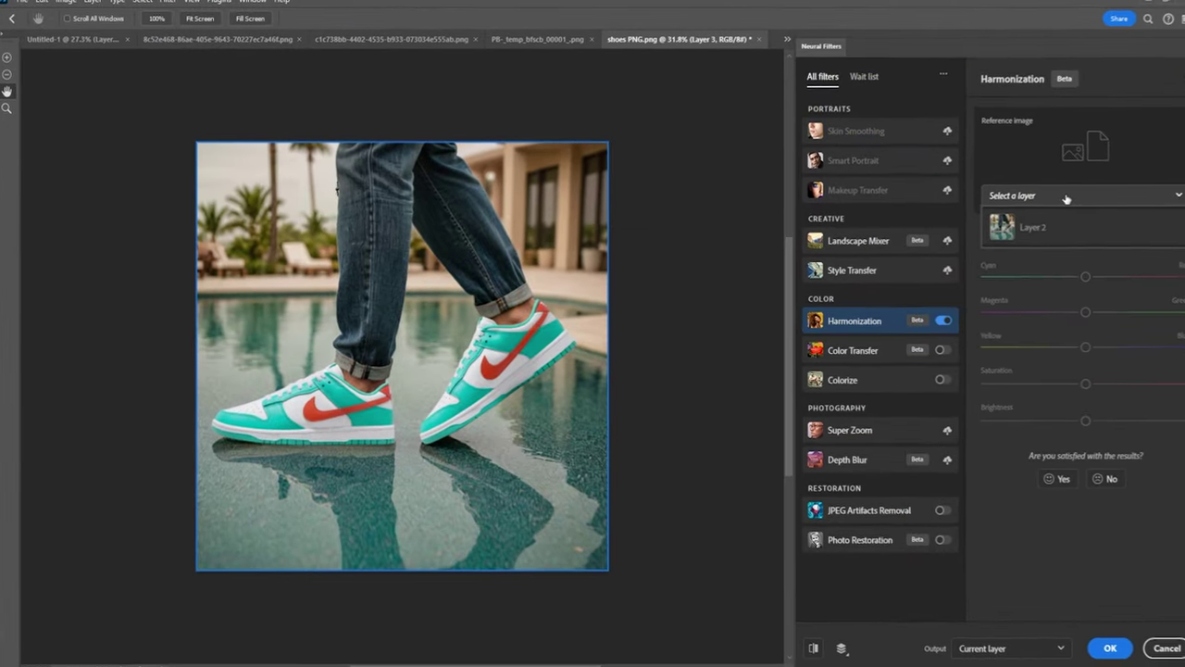
pyautogui.click(1028, 227)
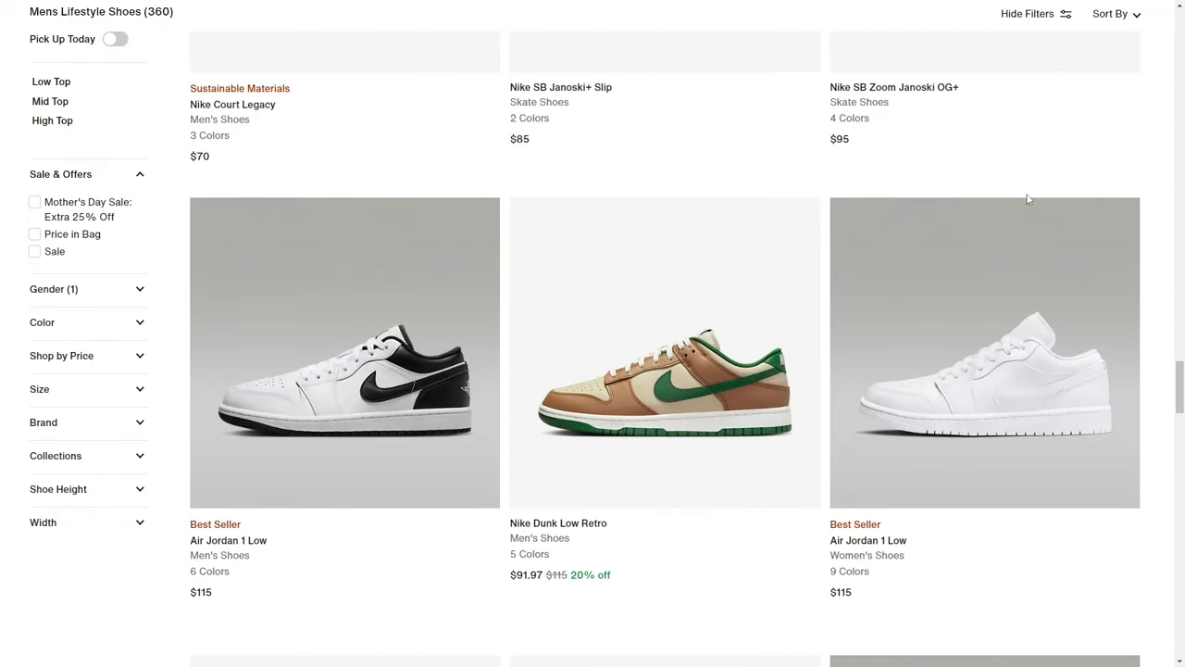
# - Open the Nike Dunk Low Retro product page and save the side view of the teal, white and red shoe as nike2
pyautogui.click(696, 383)
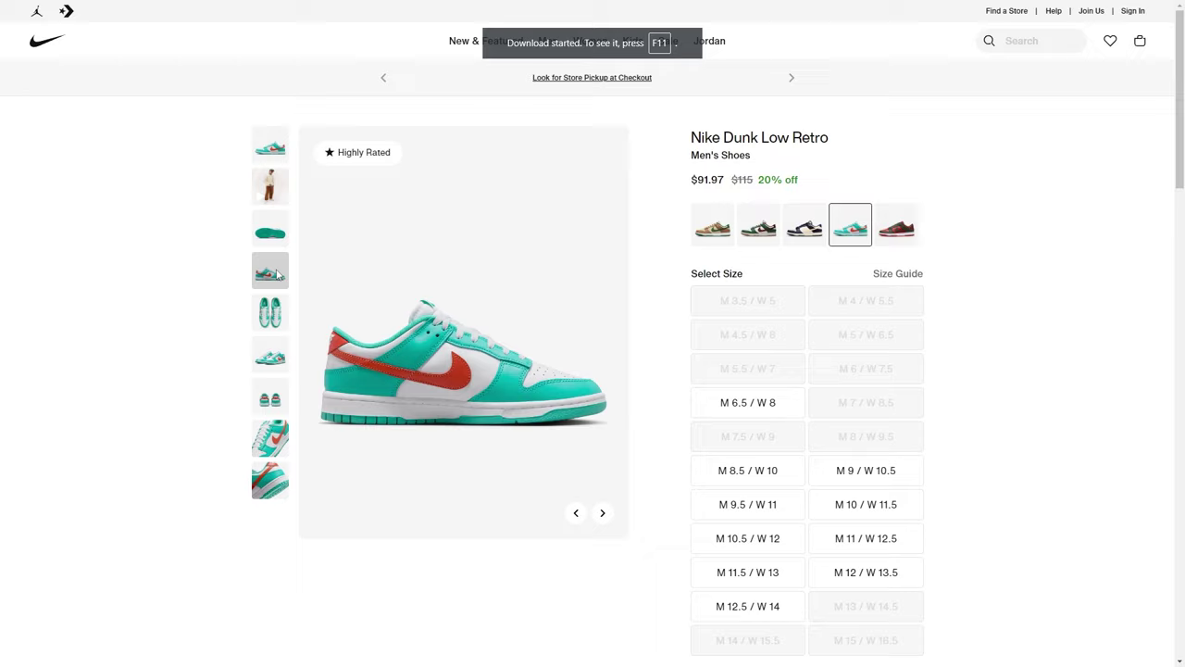
pyautogui.rightClick(456, 344)
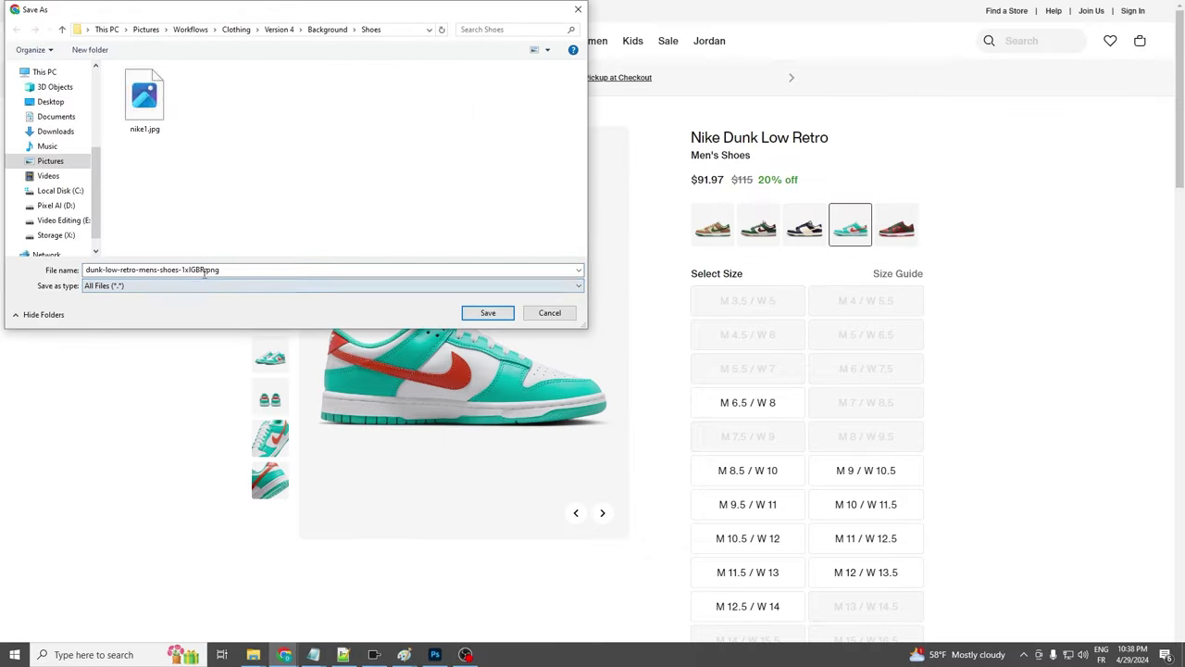
pyautogui.click(227, 268)
pyautogui.write('nike')
pyautogui.write('2')
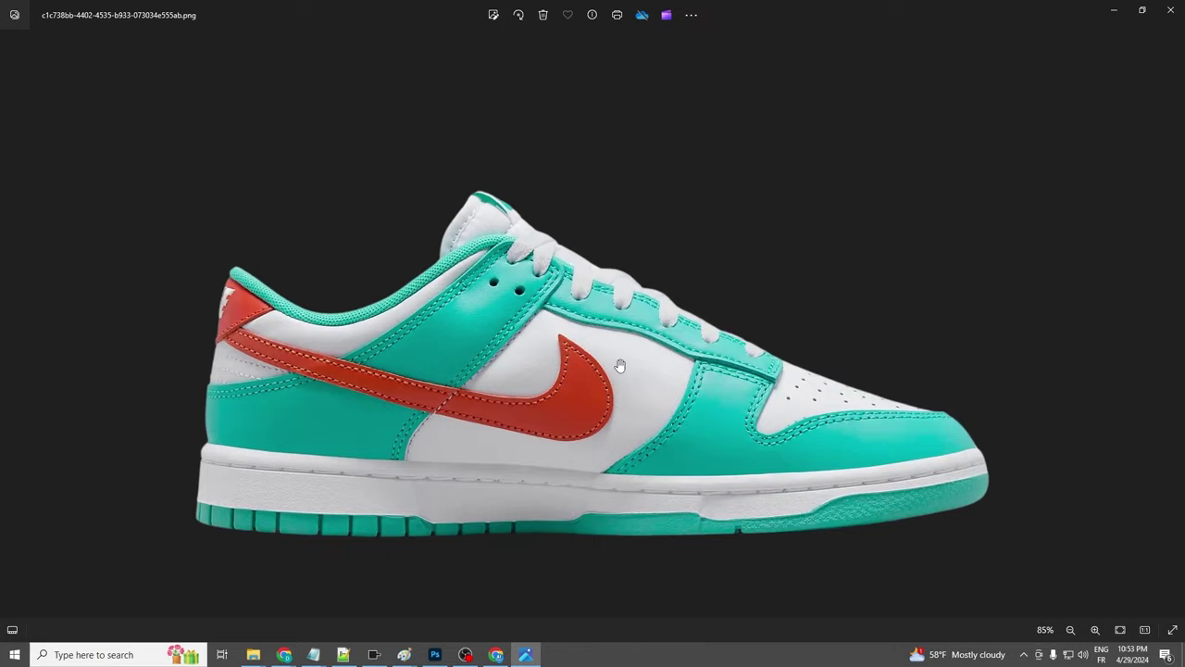
# - Inspect the cut-out shoe image up close, especially the edge along its sole
pyautogui.scroll(1, 592, 359)
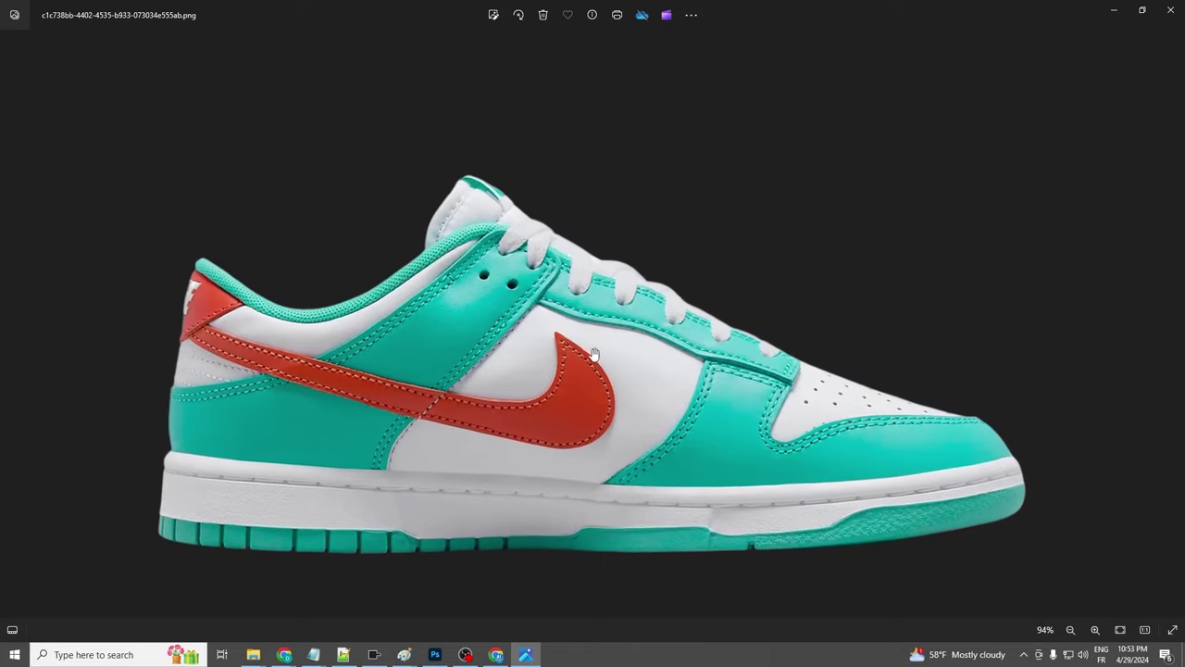
pyautogui.moveTo(369, 237); pyautogui.dragTo(565, 103)
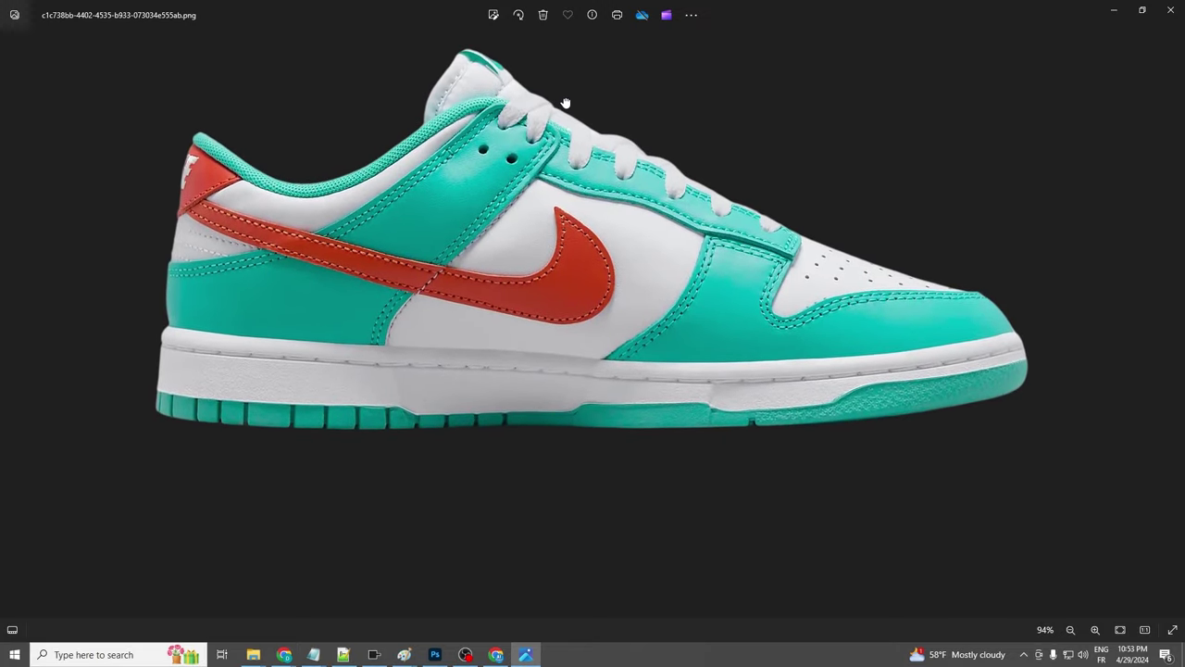
pyautogui.scroll(5, 553, 415)
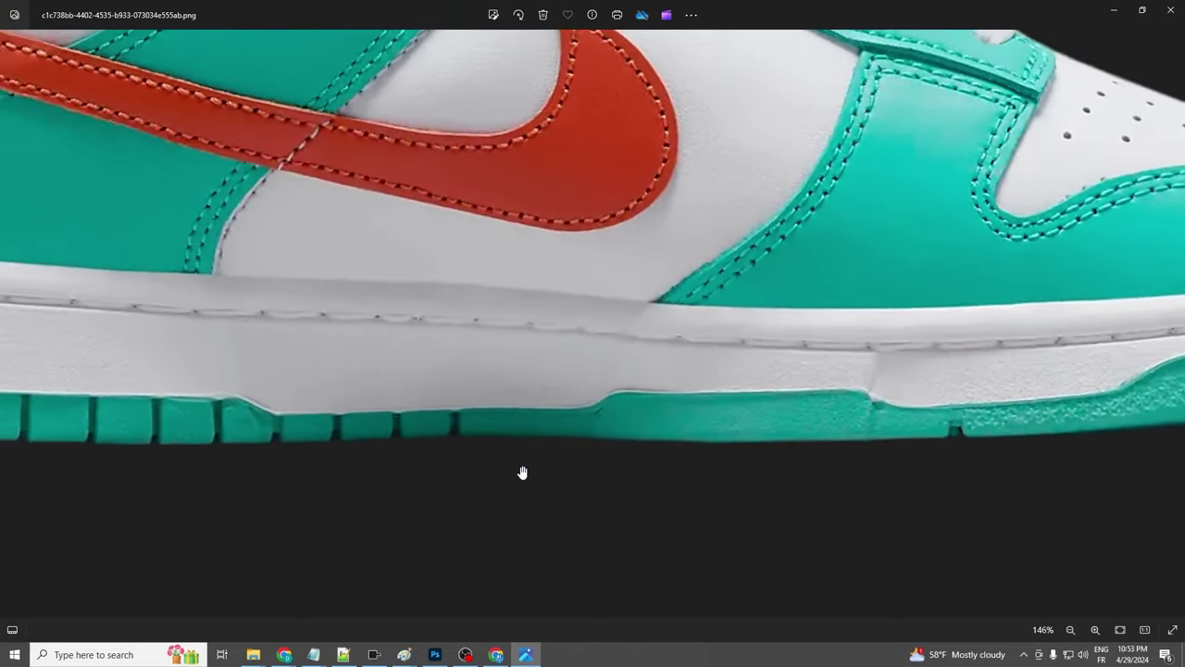
pyautogui.scroll(-3, 629, 481)
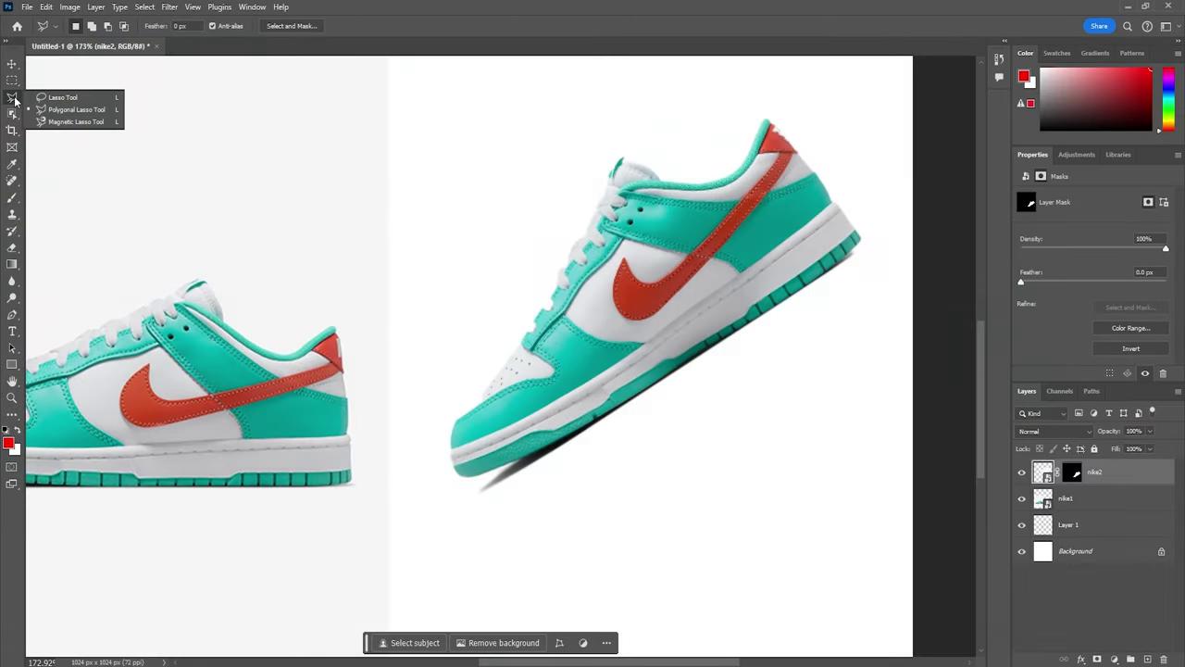
# - Start outlining the tilted shoe with the Magnetic Lasso Tool
pyautogui.click(55, 122)
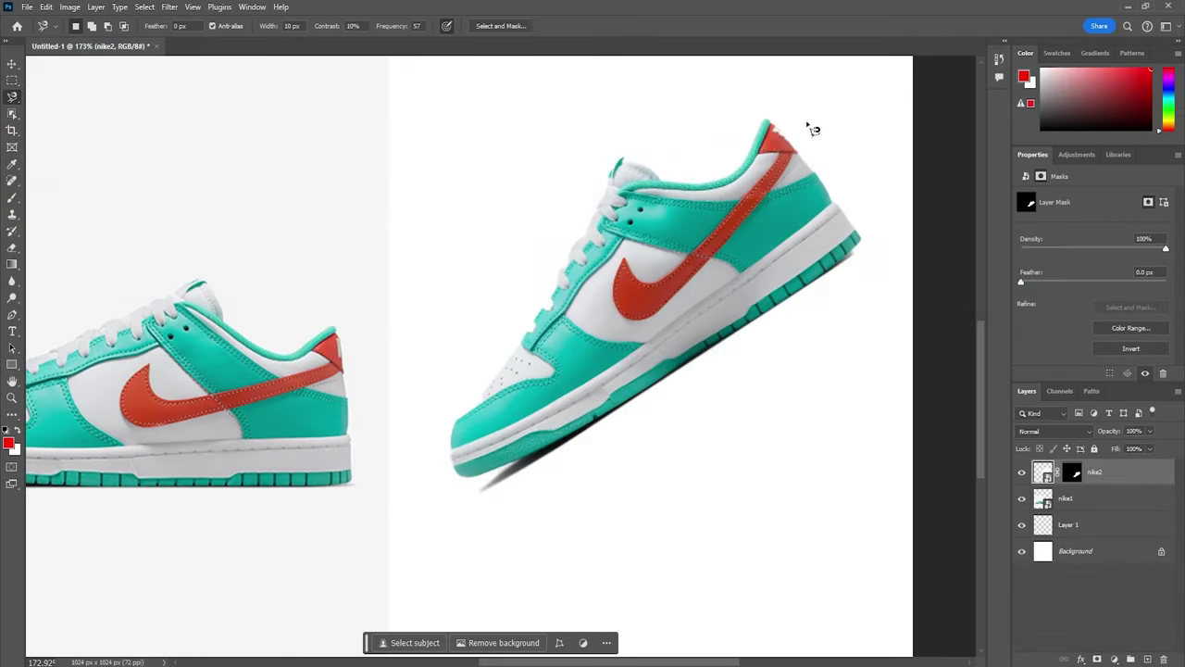
pyautogui.scroll(5, 812, 124)
pyautogui.click(674, 124)
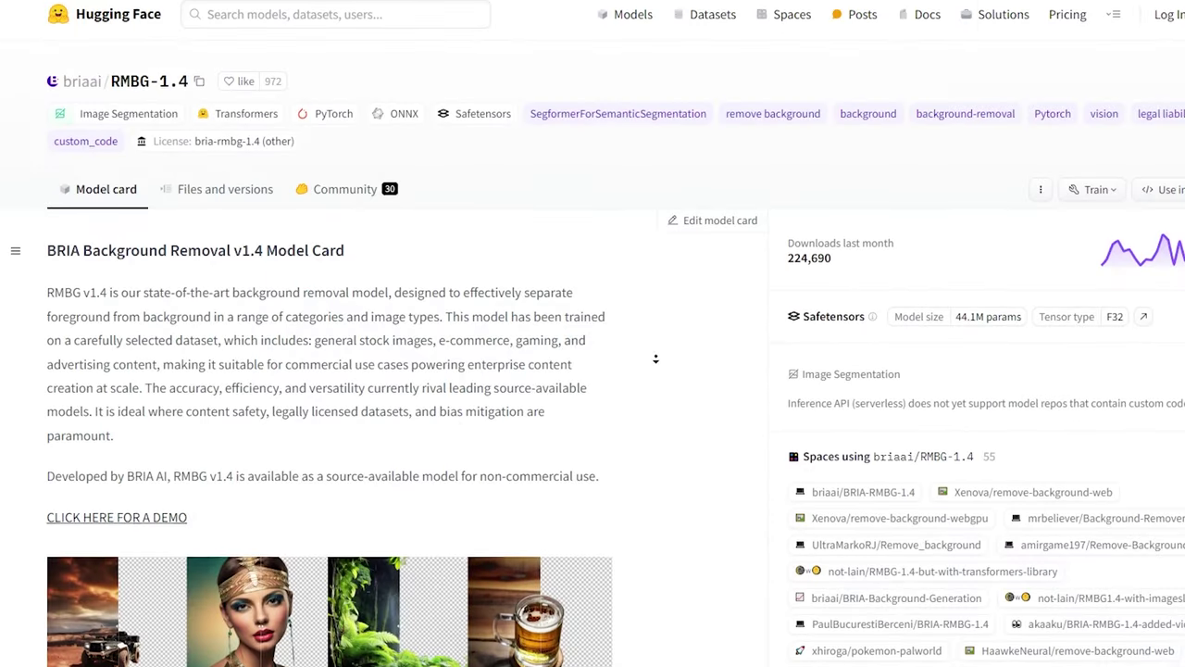
# - Look over the BRIA RMBG-1.4 model card and remove the nike2 image's background with Canva's BG Remover
pyautogui.scroll(-3, 658, 368)
pyautogui.scroll(-1, 659, 367)
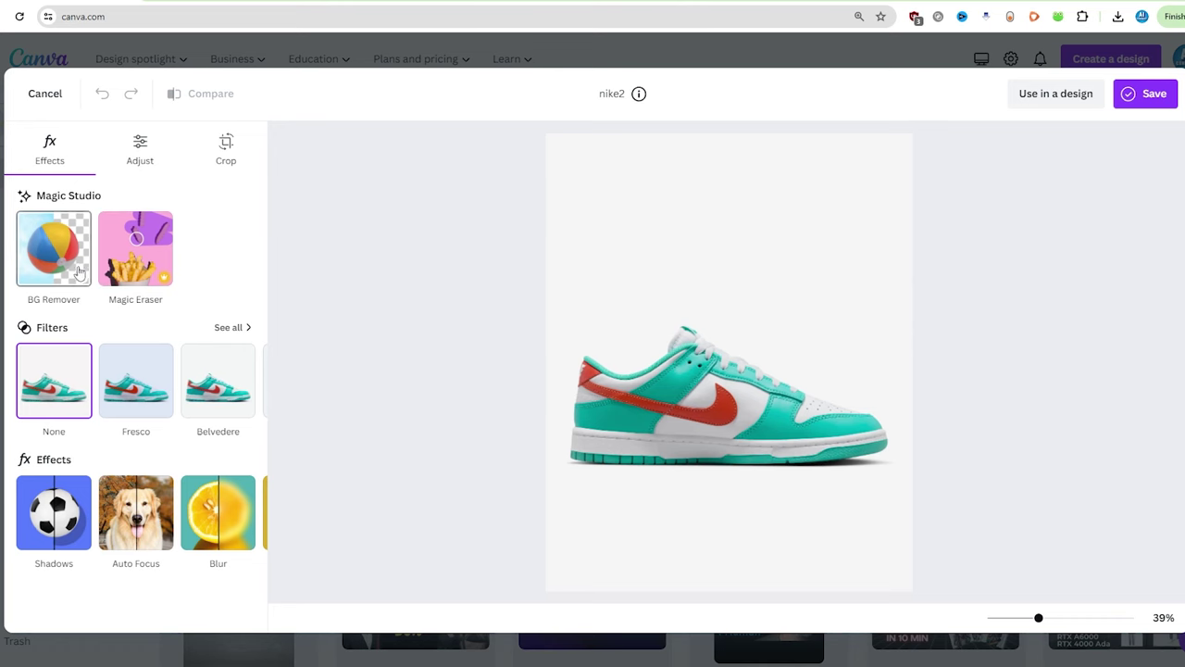
pyautogui.click(69, 267)
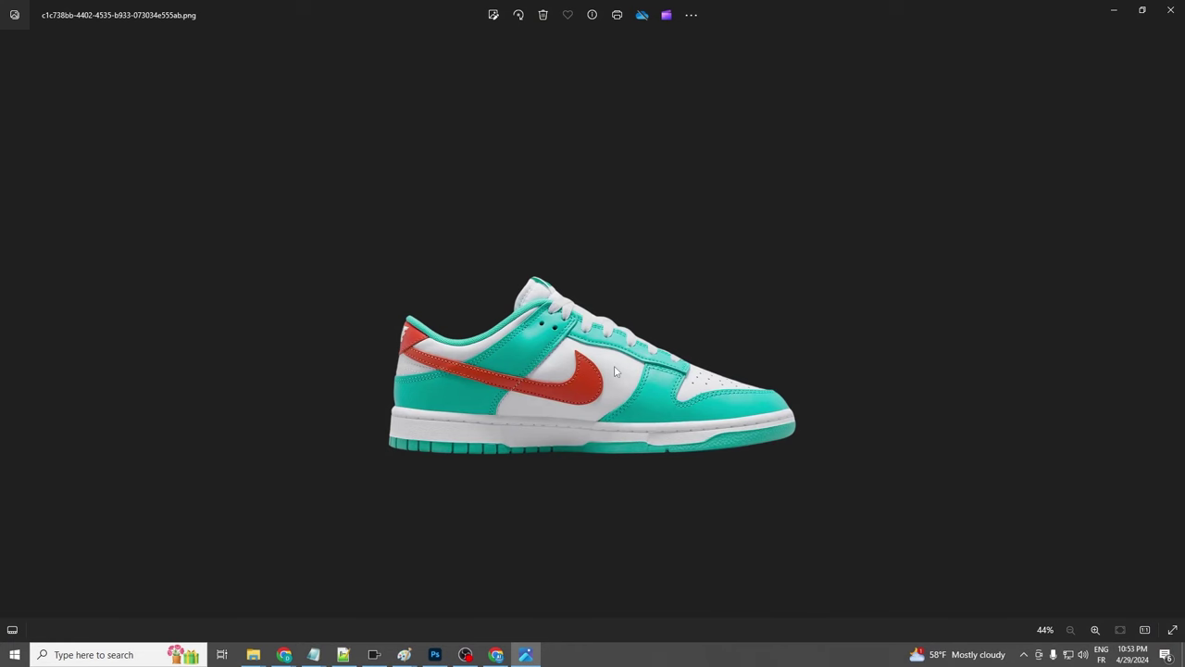
# - Examine the background-removed shoe's edges from the sole to the toe for cut-out quality
pyautogui.scroll(3, 615, 372)
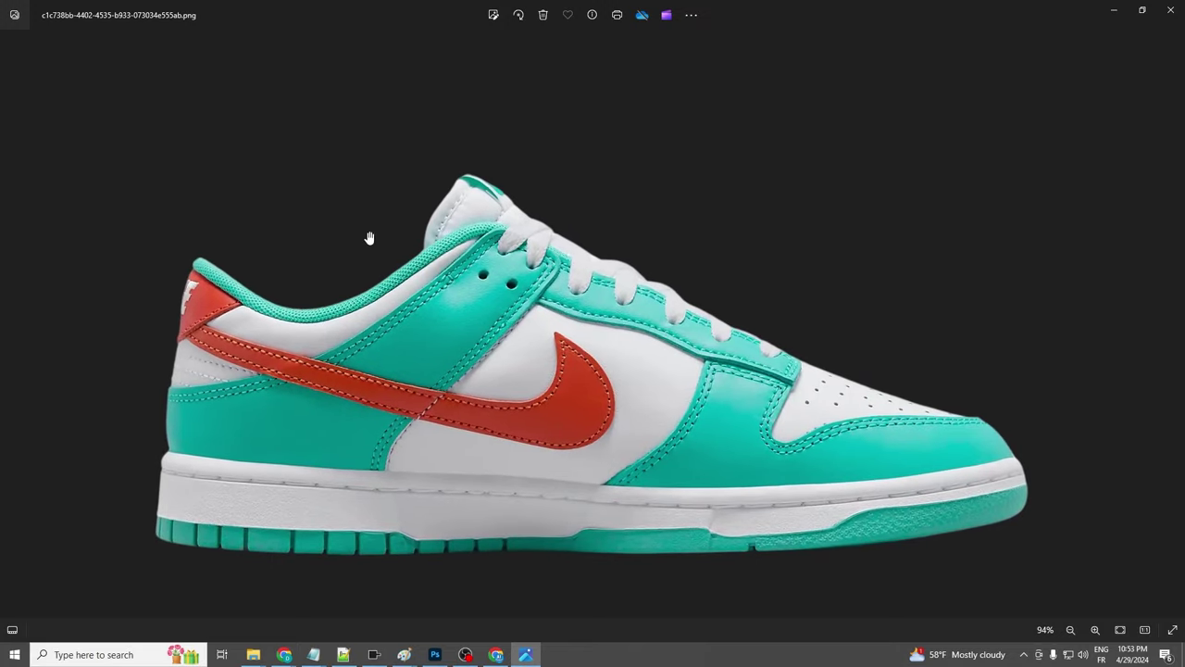
pyautogui.moveTo(539, 176); pyautogui.dragTo(563, 105)
pyautogui.scroll(5, 521, 454)
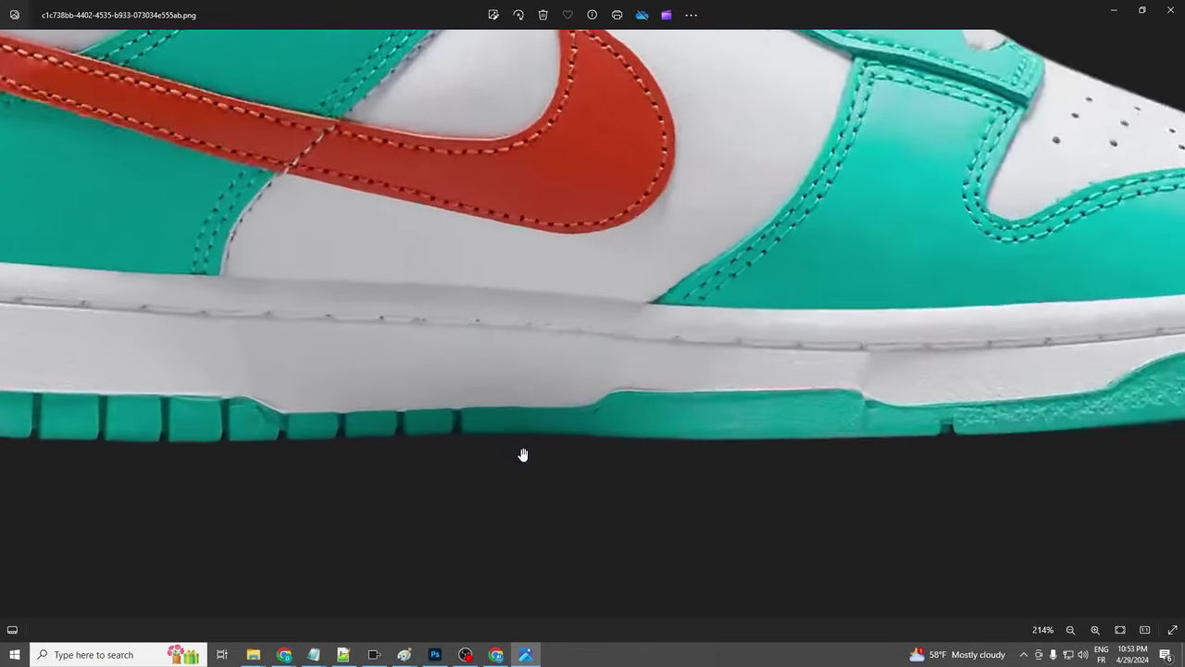
pyautogui.scroll(-3, 522, 472)
pyautogui.moveTo(945, 460); pyautogui.dragTo(630, 483)
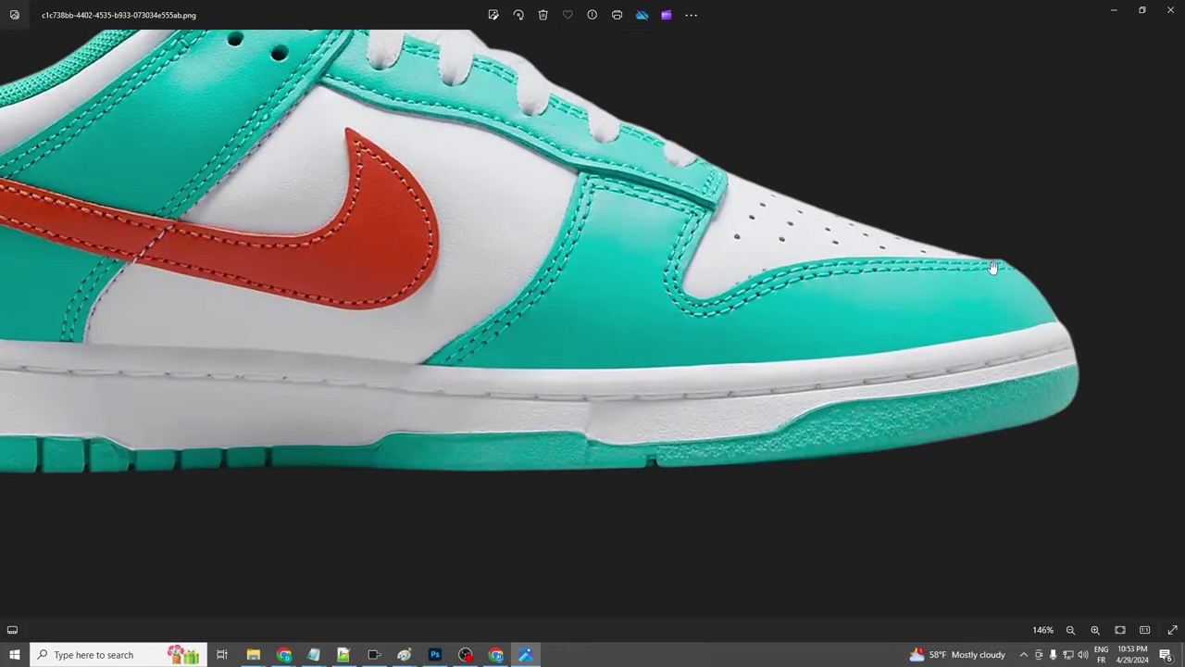
pyautogui.scroll(-4, 987, 225)
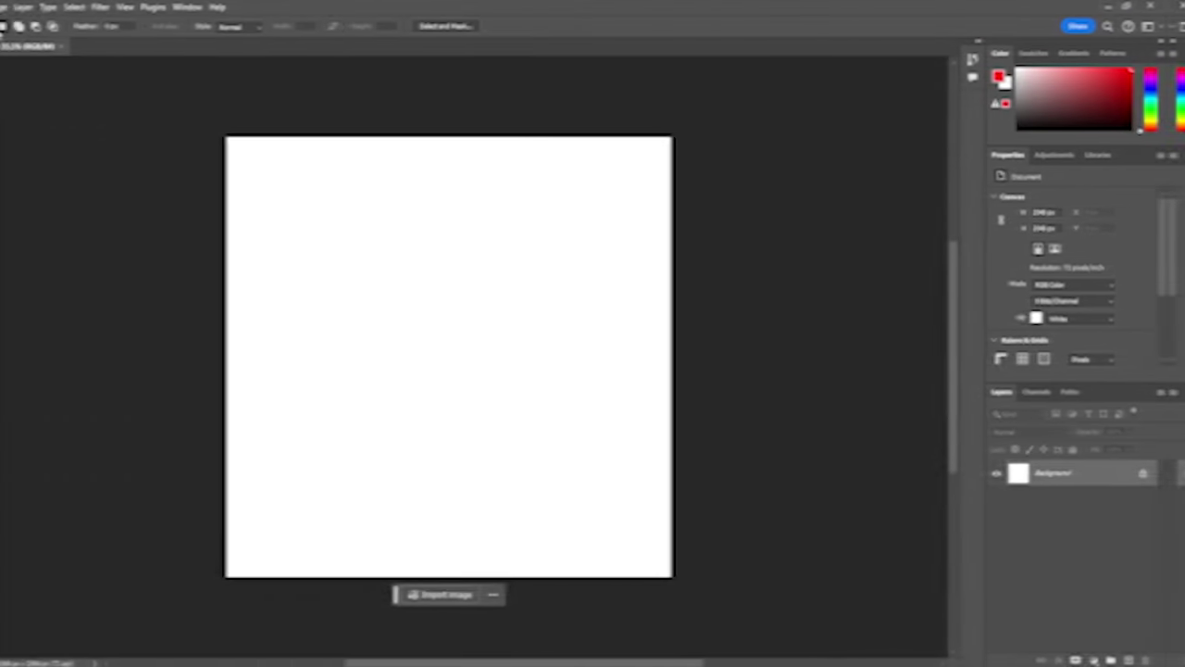
# - Check the blank document's pixel dimensions and resolution in the Image Size settings
pyautogui.click(72, 6)
pyautogui.click(97, 103)
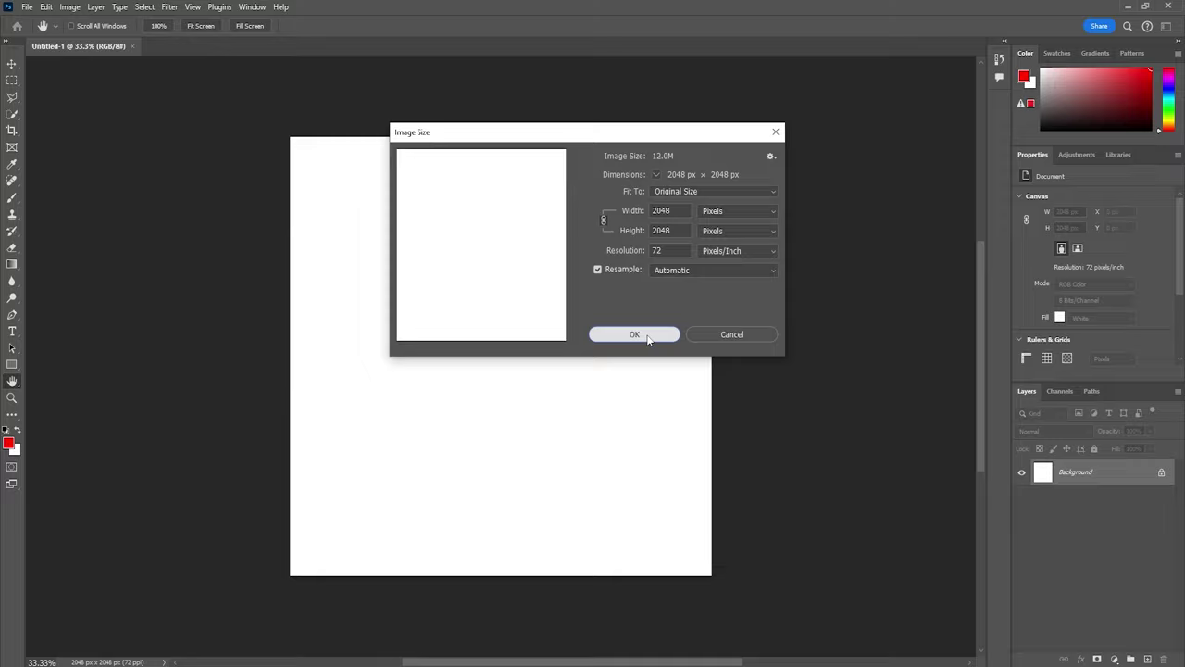
pyautogui.click(645, 335)
# - Open the cut-out shoe images, bring the first shoe into the blank document and scale it to about 60%
pyautogui.click(27, 7)
pyautogui.click(56, 29)
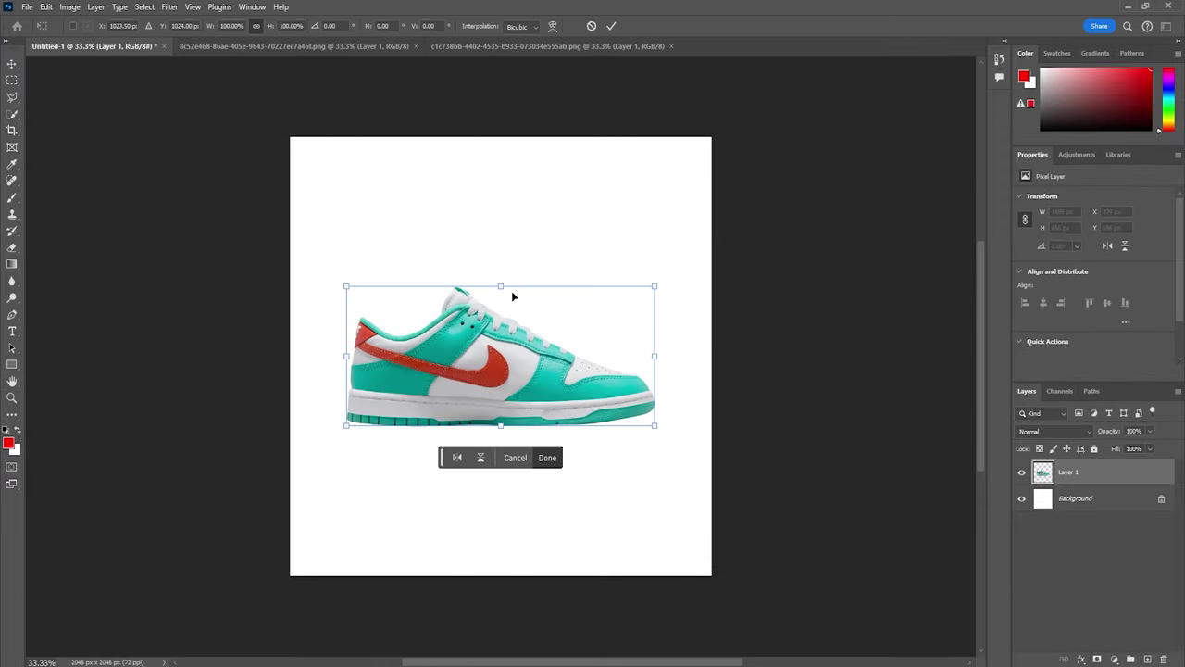
pyautogui.moveTo(500, 286); pyautogui.dragTo(437, 393)
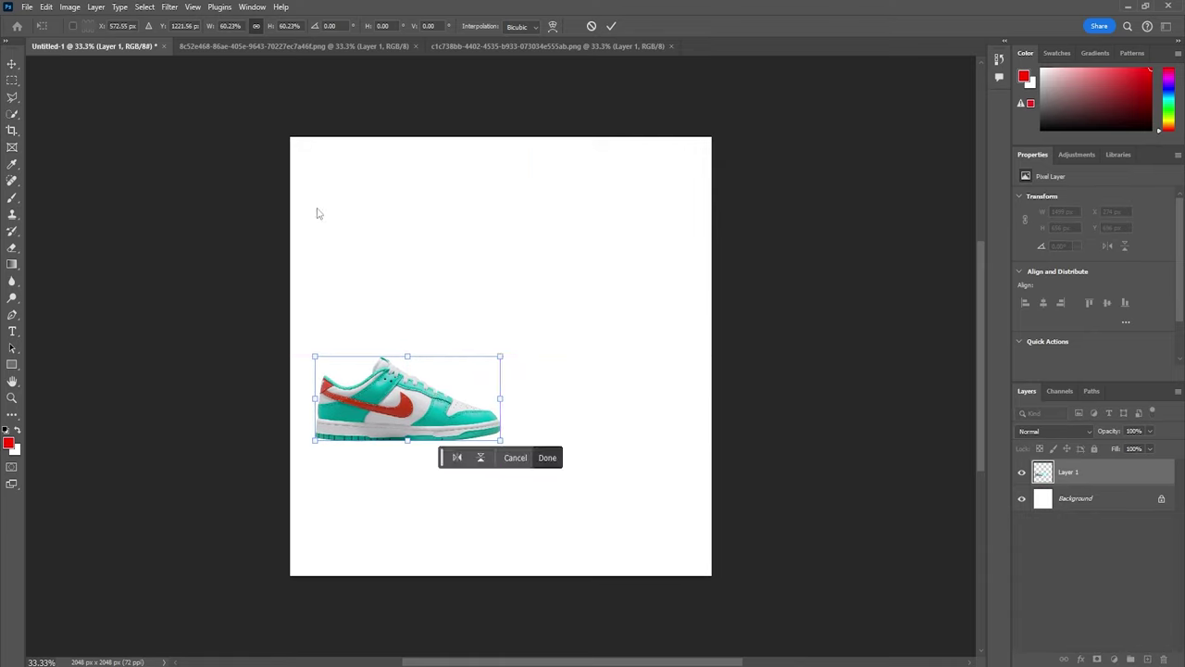
# - Paste the second cut-out shoe and scale it to about 61% so it matches the first shoe's height
pyautogui.click(14, 80)
pyautogui.hotkey('ctrl', 'v')
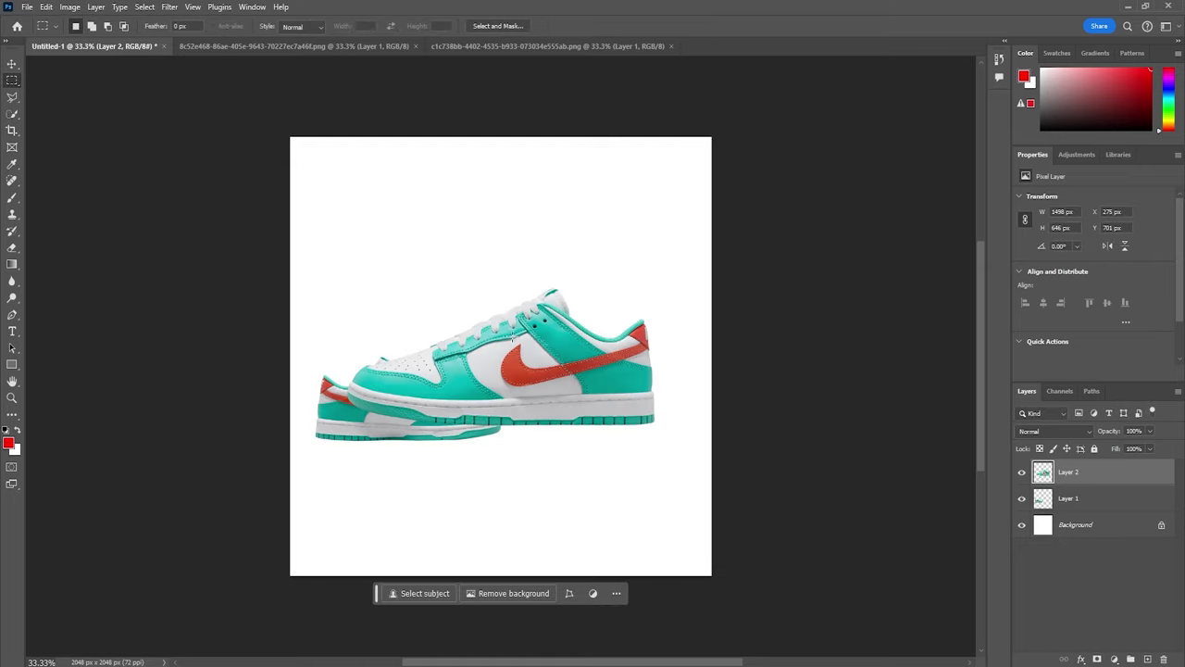
pyautogui.press('v')
pyautogui.moveTo(469, 370); pyautogui.dragTo(491, 386)
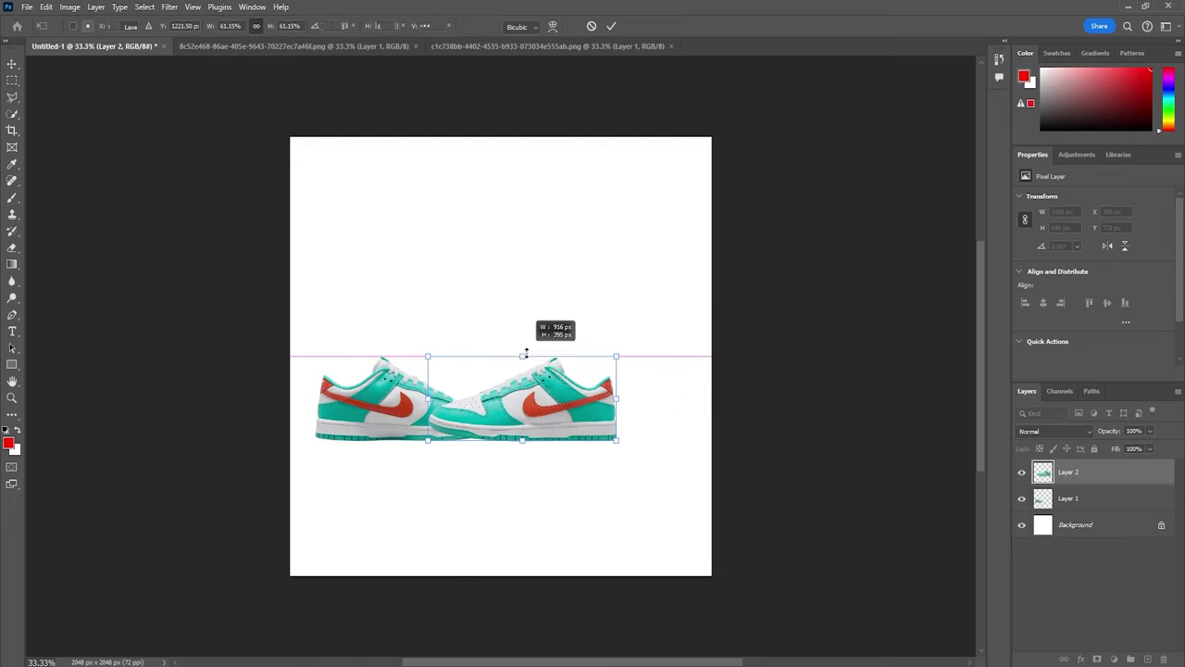
pyautogui.moveTo(527, 349); pyautogui.dragTo(527, 349)
# - Arrange the two shoes side by side at the same level, with the Layer 2 shoe in front
pyautogui.moveTo(529, 398); pyautogui.dragTo(370, 278)
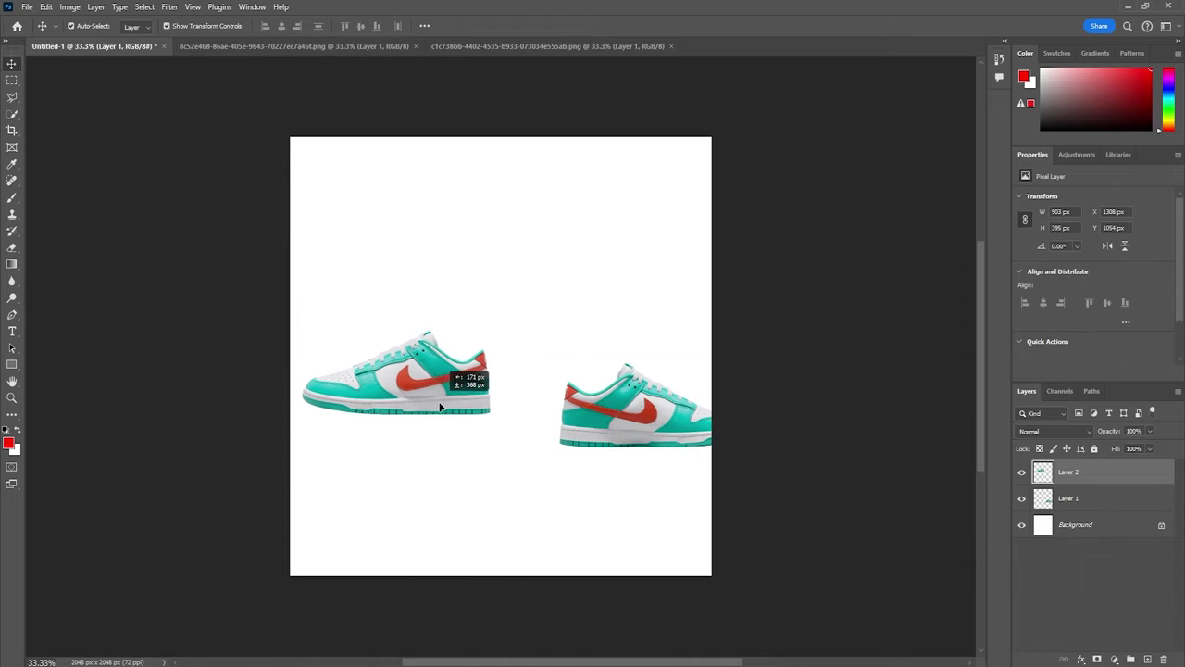
pyautogui.moveTo(441, 407); pyautogui.dragTo(446, 434)
pyautogui.moveTo(621, 425); pyautogui.dragTo(569, 429)
# - Flip the Layer 1 shoe horizontally, rotate it so its heel lifts, and position it behind the flat shoe
pyautogui.click(45, 7)
pyautogui.moveTo(93, 312)
pyautogui.click(212, 343)
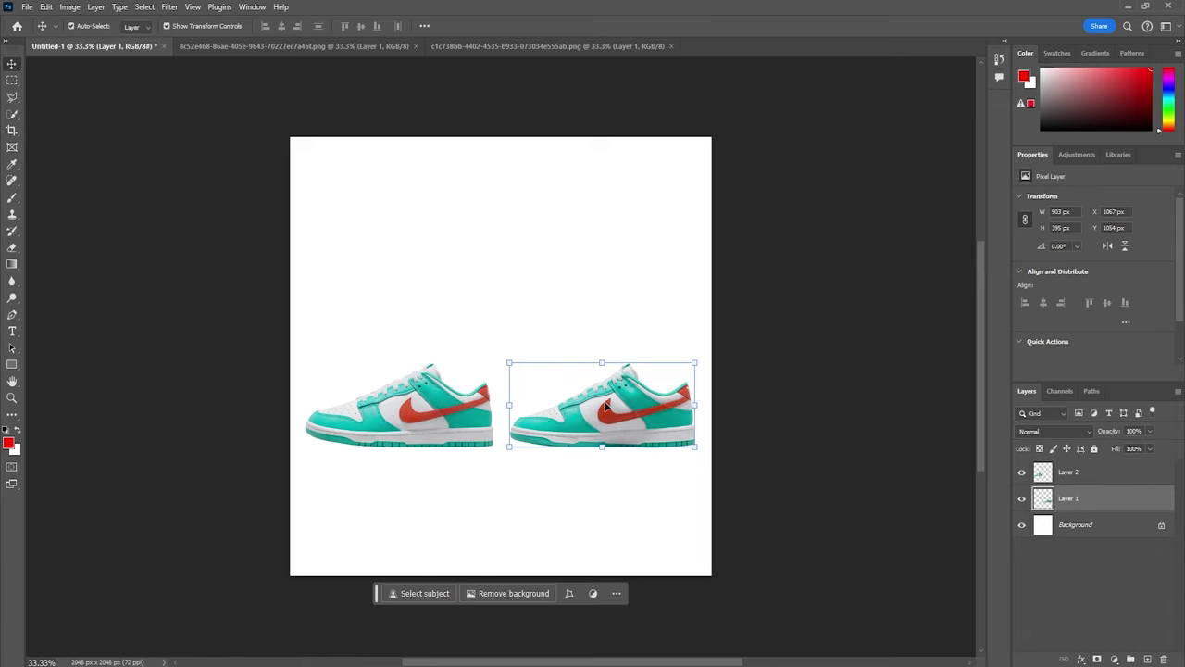
pyautogui.moveTo(701, 446); pyautogui.dragTo(712, 328)
pyautogui.moveTo(631, 367); pyautogui.dragTo(621, 359)
# - Set the foreground color to a pale beige skin tone for the Brush
pyautogui.click(5, 79)
pyautogui.click(9, 444)
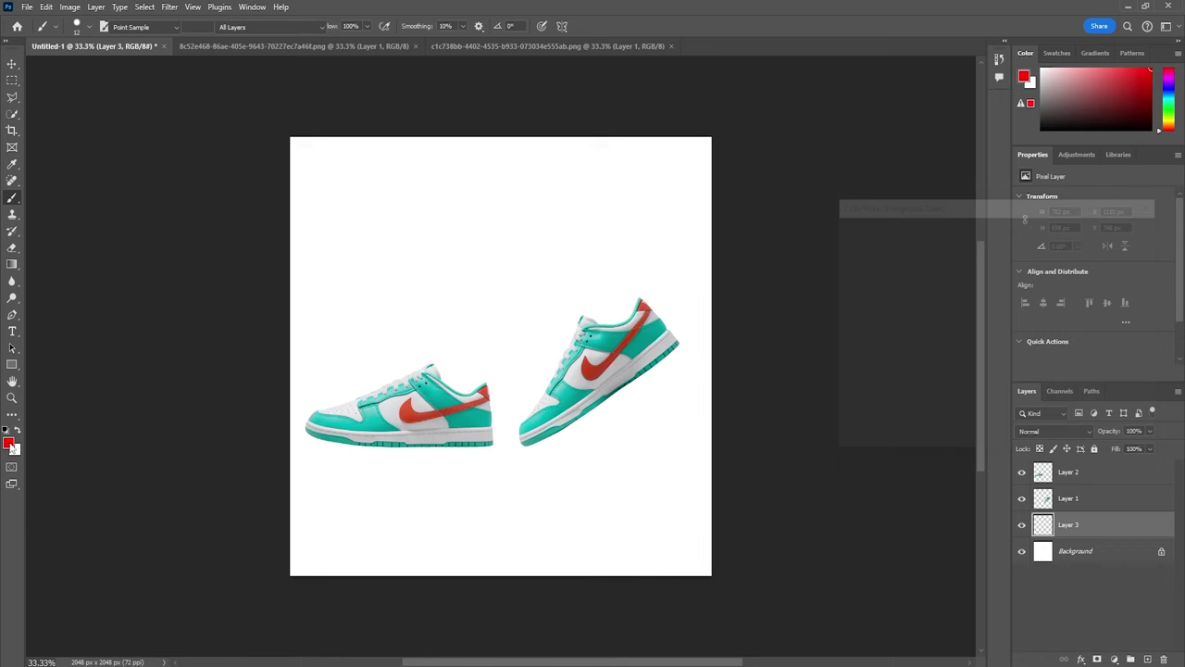
pyautogui.moveTo(840, 288); pyautogui.dragTo(855, 276)
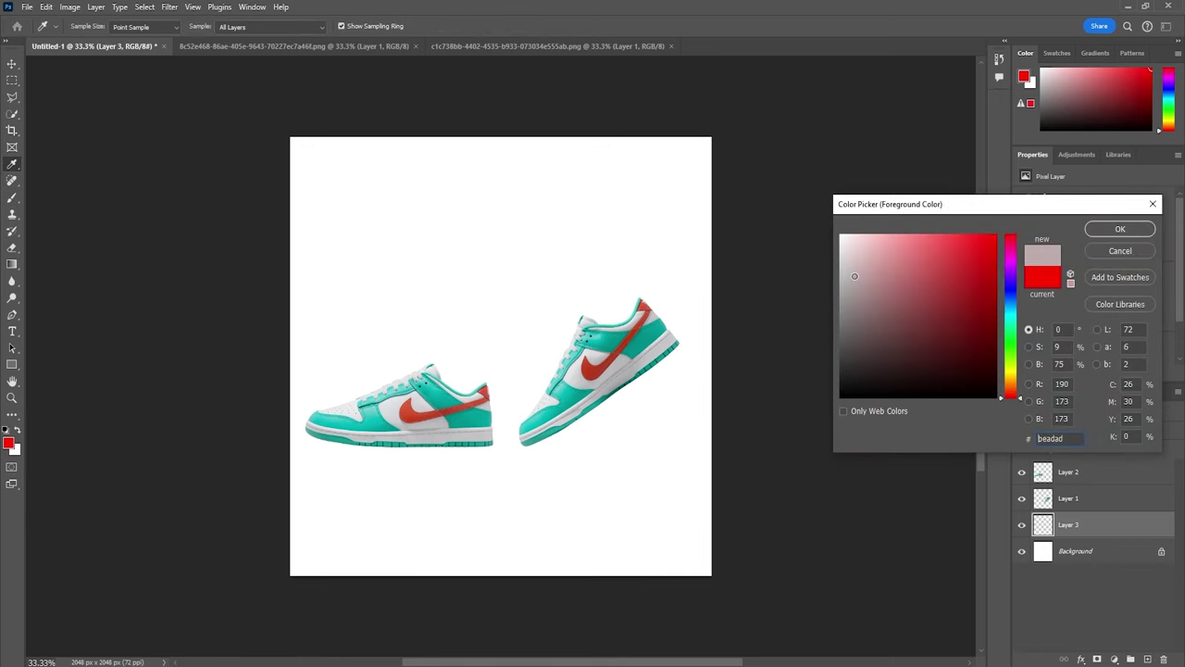
pyautogui.click(1010, 387)
pyautogui.click(1119, 229)
# - Outline the front leg on Layer 3 with a 29 px brush, from the flat shoe's collar up to the canvas edge
pyautogui.rightClick(587, 286)
pyautogui.click(655, 322)
pyautogui.click(1044, 528)
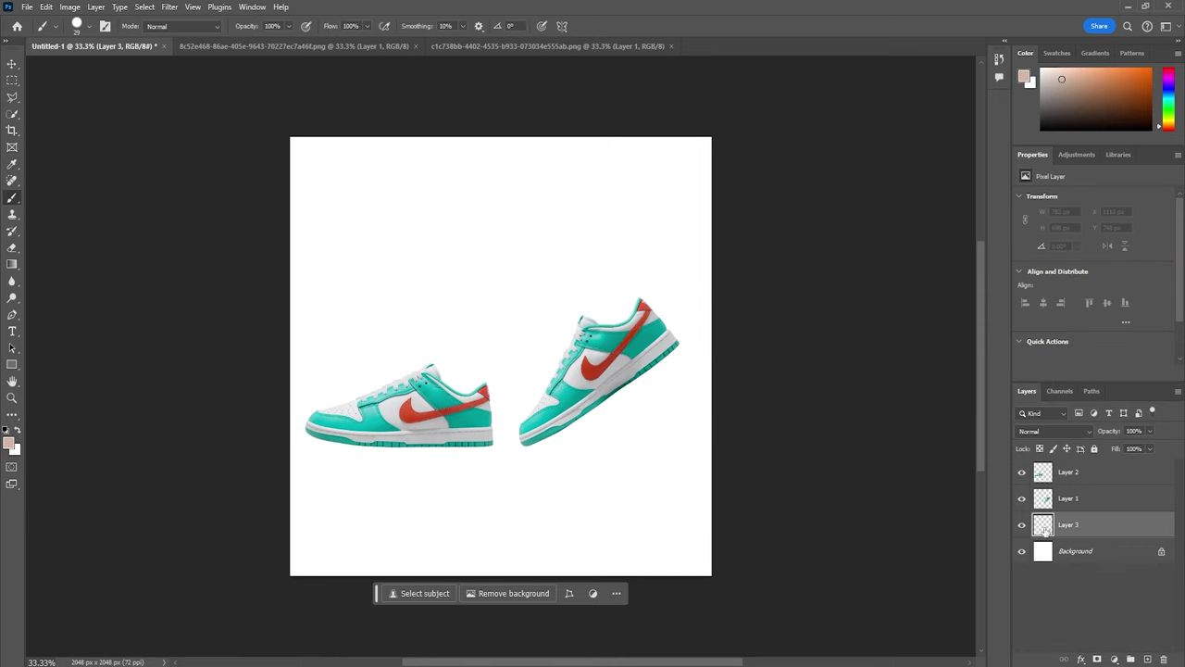
pyautogui.scroll(4, 445, 389)
pyautogui.scroll(-3, 423, 354)
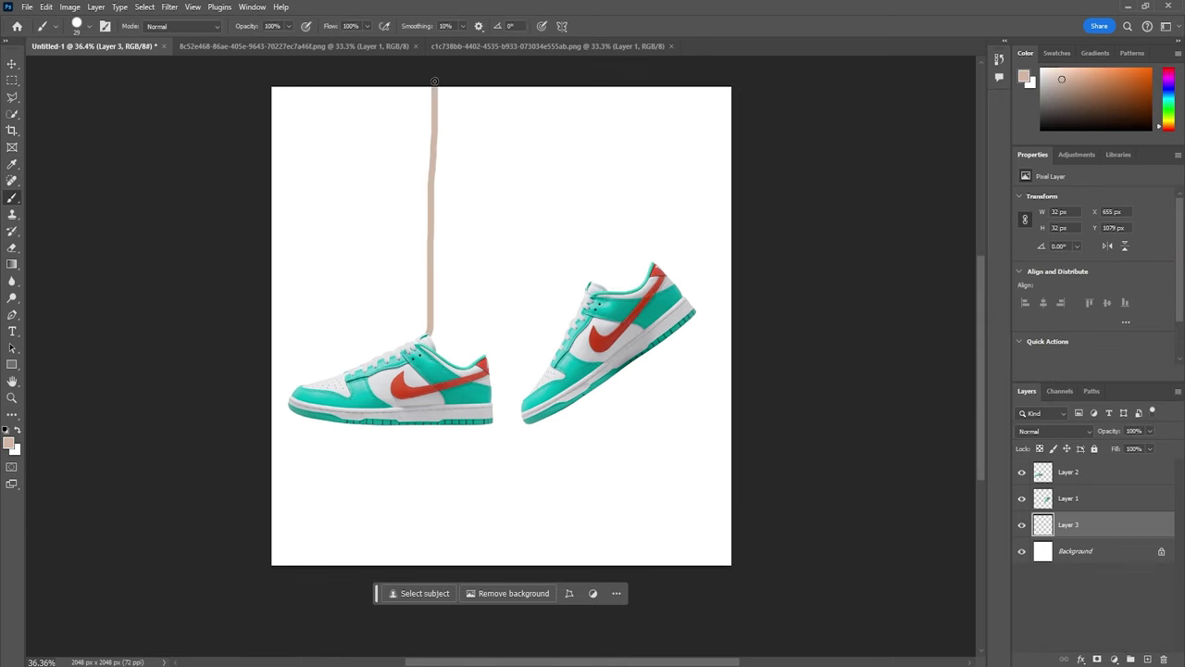
pyautogui.rightClick(501, 137)
pyautogui.press('Escape')
pyautogui.moveTo(501, 88); pyautogui.dragTo(504, 115)
pyautogui.moveTo(486, 327); pyautogui.dragTo(481, 367)
# - Fill the front leg with skin tone using larger brush sizes, up to 97 px
pyautogui.rightClick(500, 201)
pyautogui.click(575, 236)
pyautogui.moveTo(491, 111)
pyautogui.mouseDown()
pyautogui.moveTo(492, 92)
pyautogui.moveTo(494, 140)
pyautogui.moveTo(445, 357)
pyautogui.mouseUp()
pyautogui.rightClick(488, 98)
pyautogui.click(569, 131)
pyautogui.moveTo(444, 240); pyautogui.dragTo(455, 159)
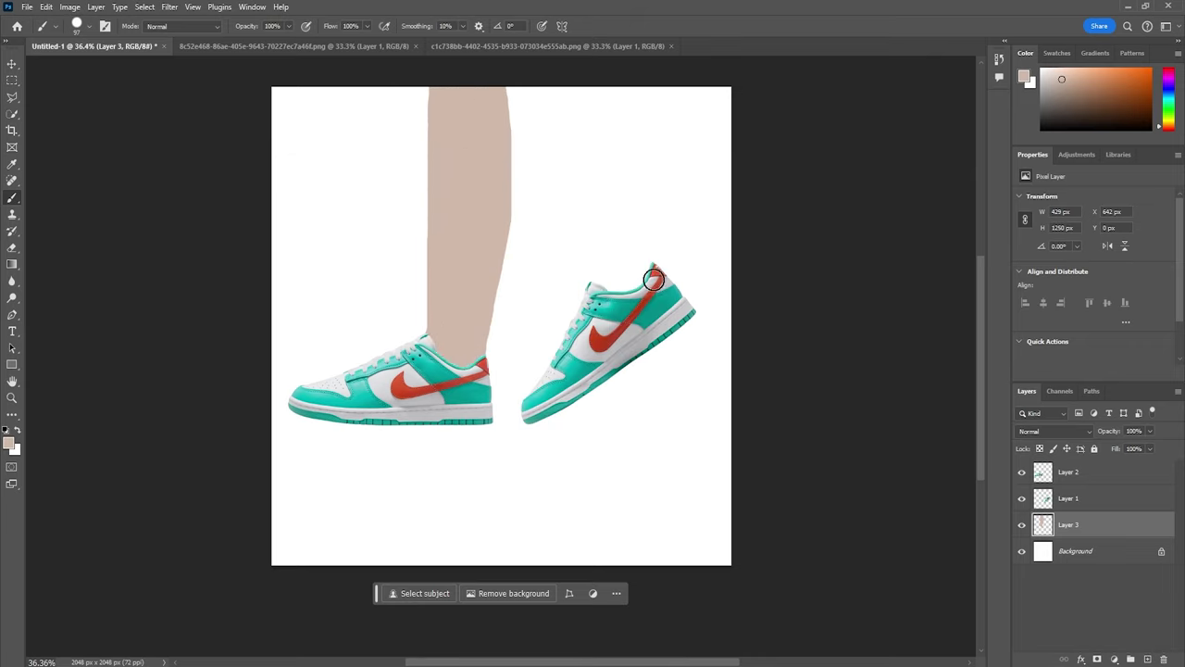
# - Outline the rear leg with a 20 px brush, from the tilted shoe's collar up to the front leg and canvas edge
pyautogui.rightClick(654, 280)
pyautogui.press('Escape')
pyautogui.moveTo(651, 266); pyautogui.dragTo(631, 227)
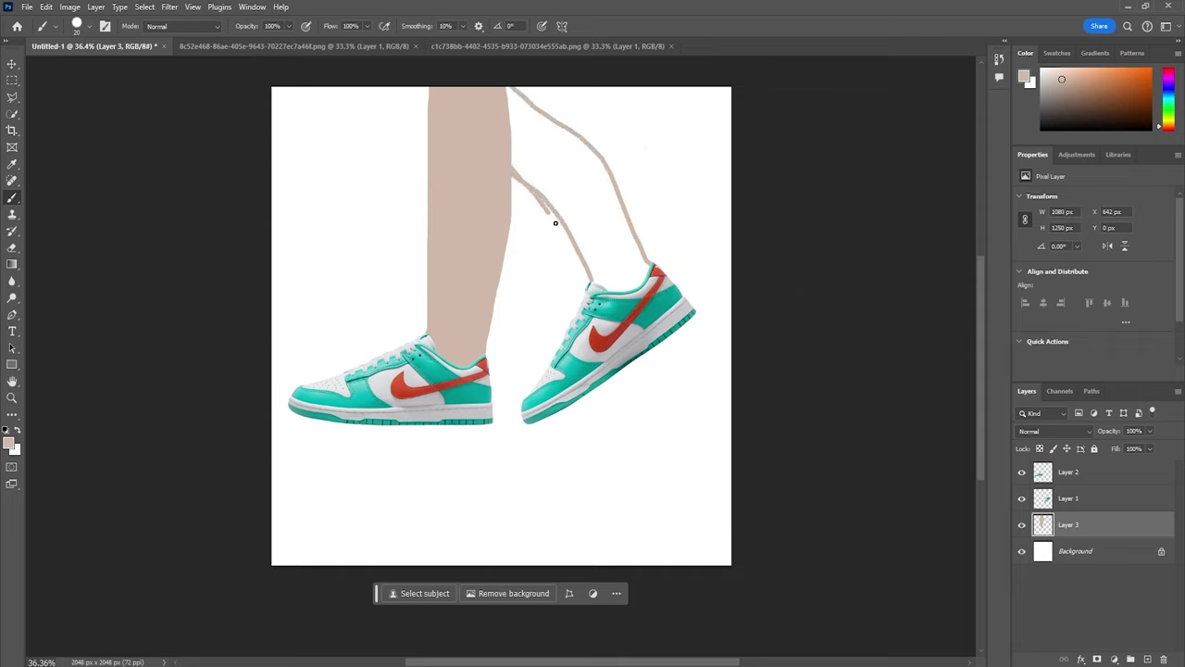
pyautogui.moveTo(556, 222); pyautogui.dragTo(597, 283)
# - Fill the rear leg with skin tone down to the tilted shoe's collar, enlarging the brush to 67 px
pyautogui.rightClick(597, 233)
pyautogui.press('Escape')
pyautogui.rightClick(505, 130)
pyautogui.moveTo(561, 159); pyautogui.dragTo(568, 160)
pyautogui.moveTo(507, 128); pyautogui.dragTo(531, 182)
pyautogui.moveTo(595, 270); pyautogui.dragTo(541, 156)
pyautogui.rightClick(535, 143)
pyautogui.moveTo(599, 172); pyautogui.dragTo(606, 173)
pyautogui.press('Escape')
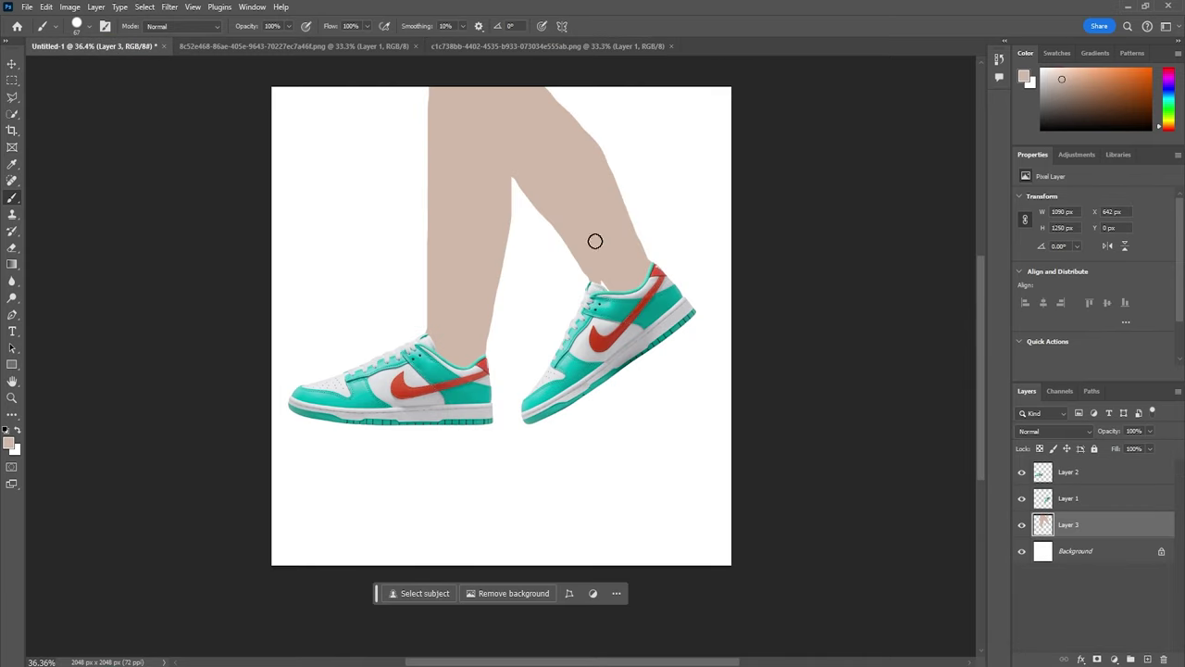
# - Touch up the rear leg's ankle edge above the tilted shoe, swapping between the white and skin-tone colors
pyautogui.scroll(1, 596, 242)
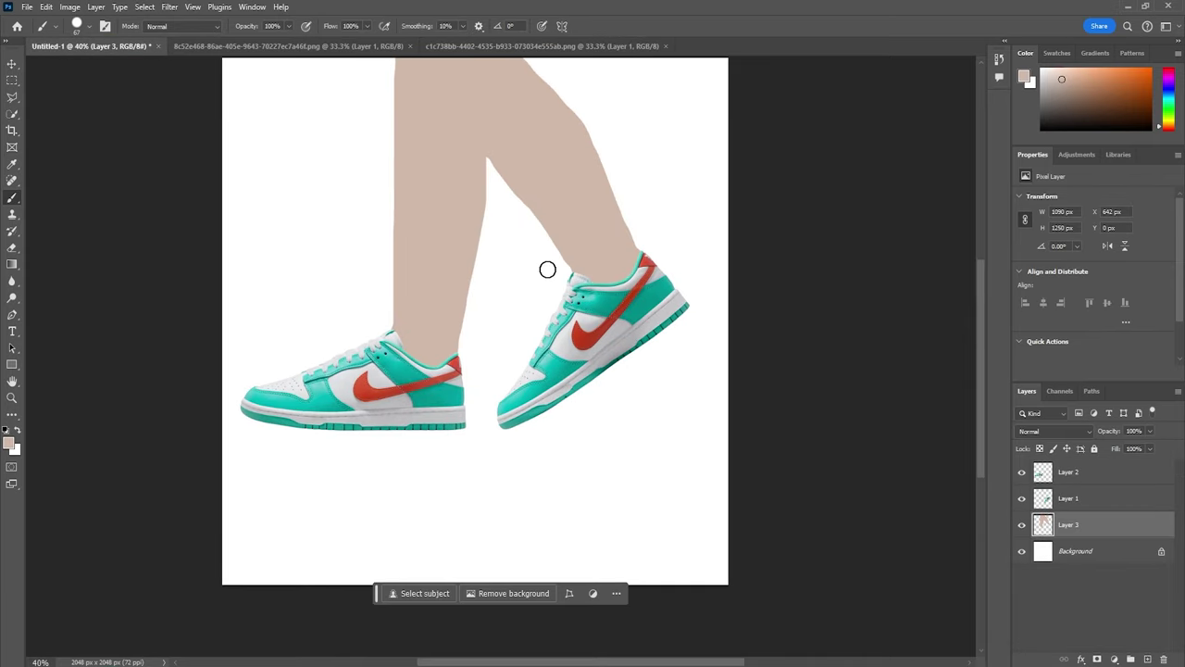
pyautogui.press('x')
pyautogui.scroll(1, 537, 264)
pyautogui.press('x')
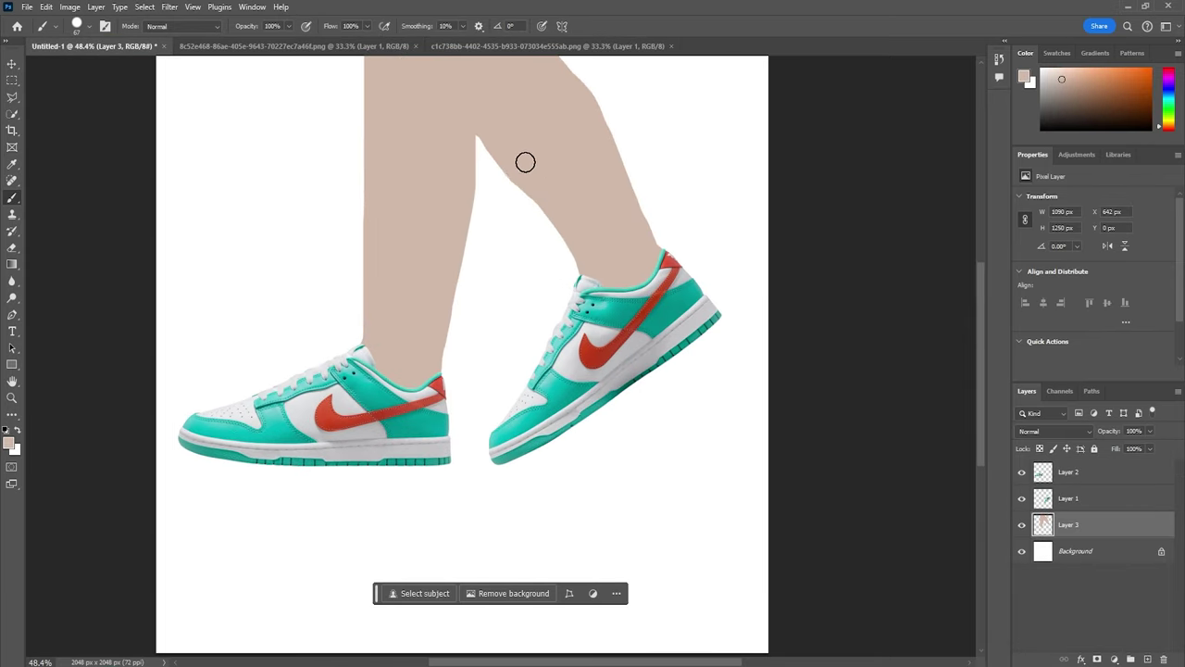
pyautogui.scroll(-2, 583, 273)
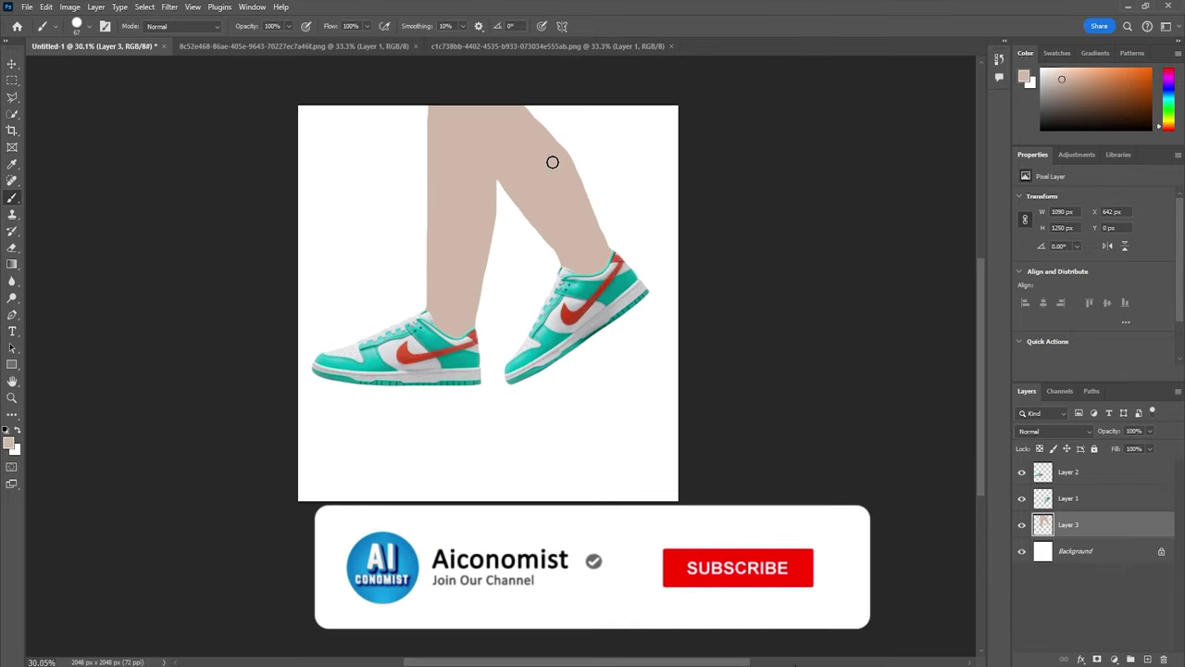
# - Save a copy of the shoes-and-legs composition as the PNG "Shoes for canny" in the Shoes folder
pyautogui.scroll(-2, 534, 123)
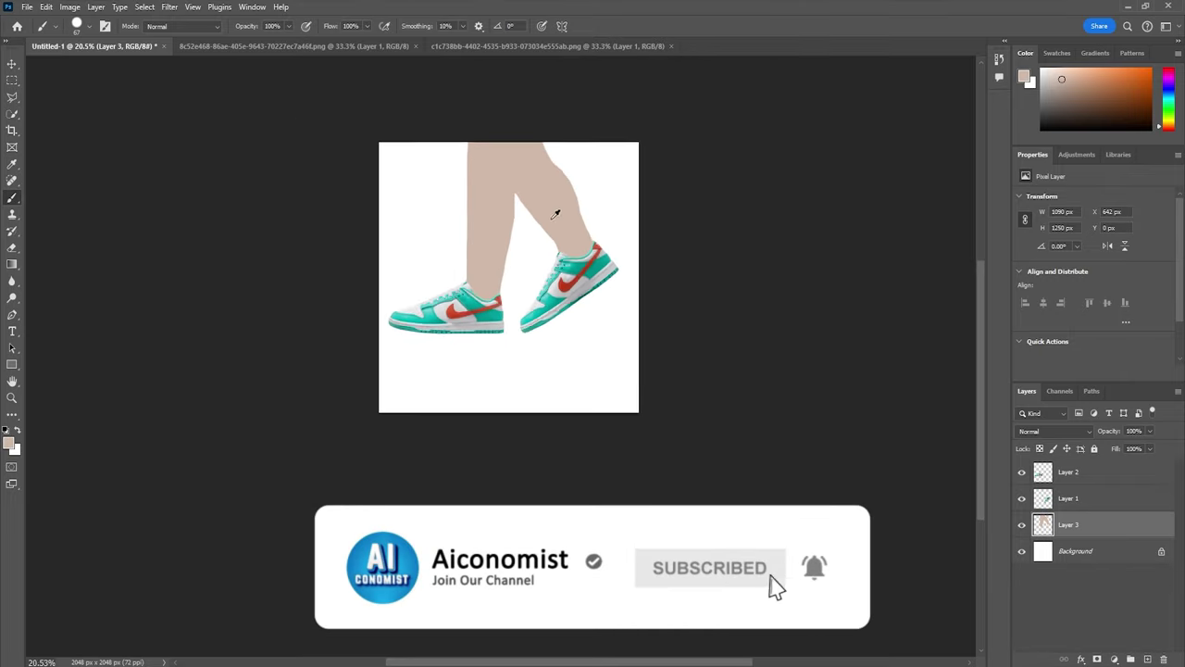
pyautogui.scroll(1, 545, 124)
pyautogui.scroll(-1, 582, 188)
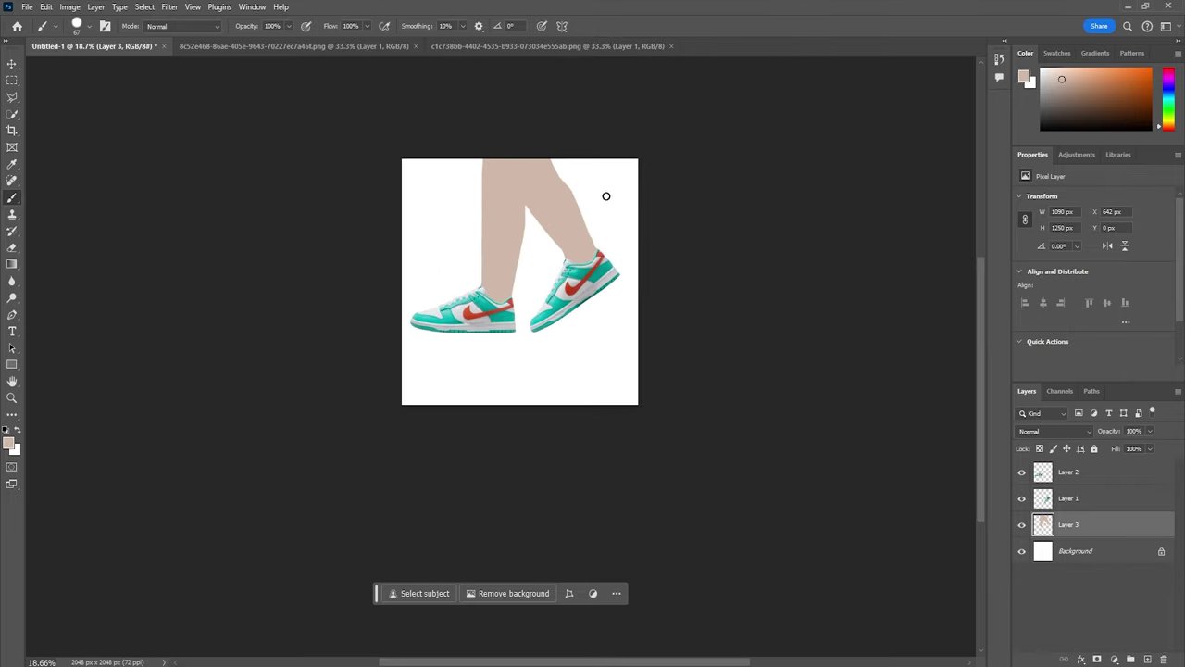
pyautogui.scroll(1, 605, 196)
pyautogui.click(26, 6)
pyautogui.click(46, 157)
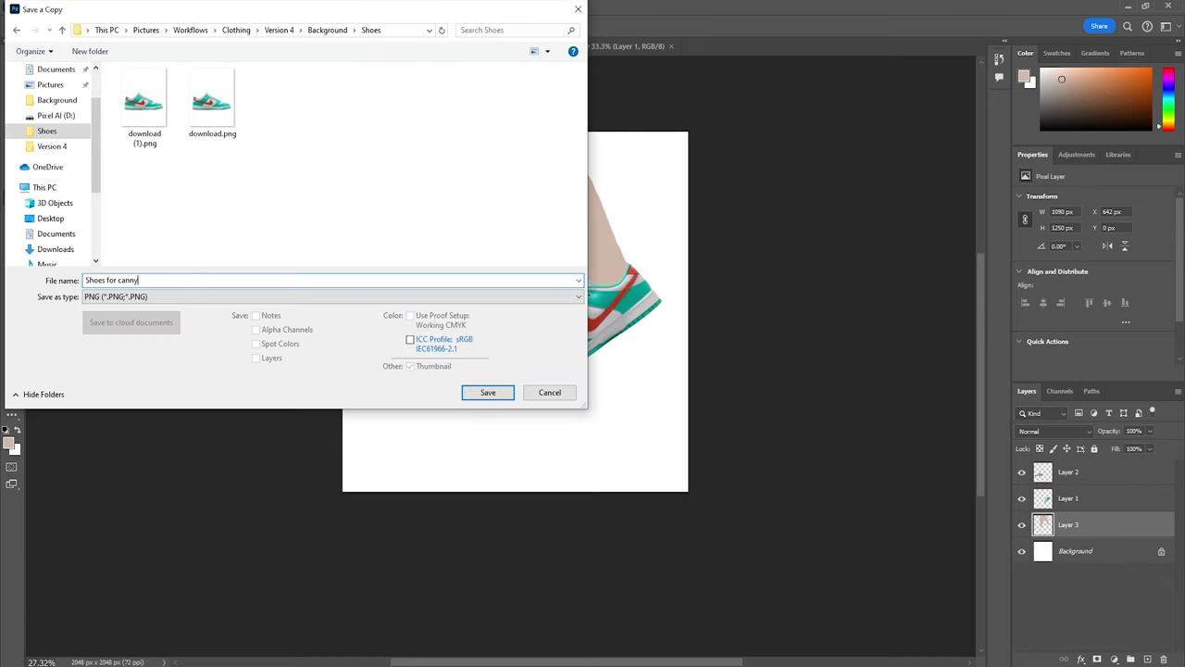
pyautogui.press('Return')
# - Hide the painted legs layer and the white background, and save a transparent copy as the PNG "shoes PNG"
pyautogui.click(1021, 524)
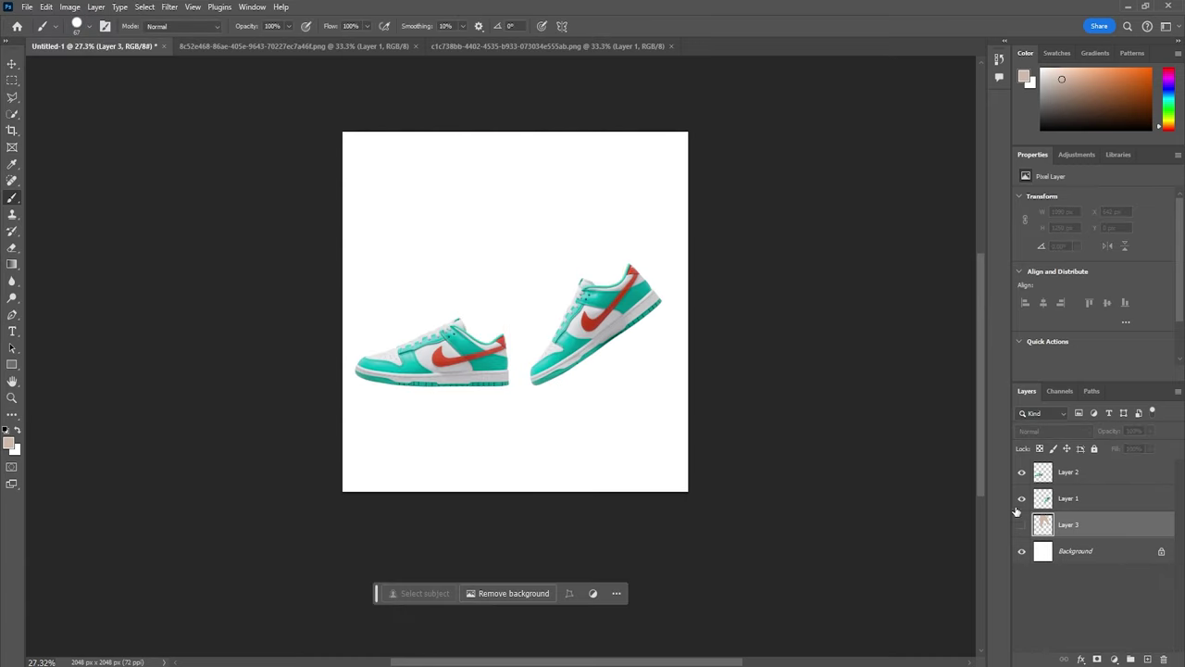
pyautogui.click(1021, 551)
pyautogui.click(26, 7)
pyautogui.click(46, 177)
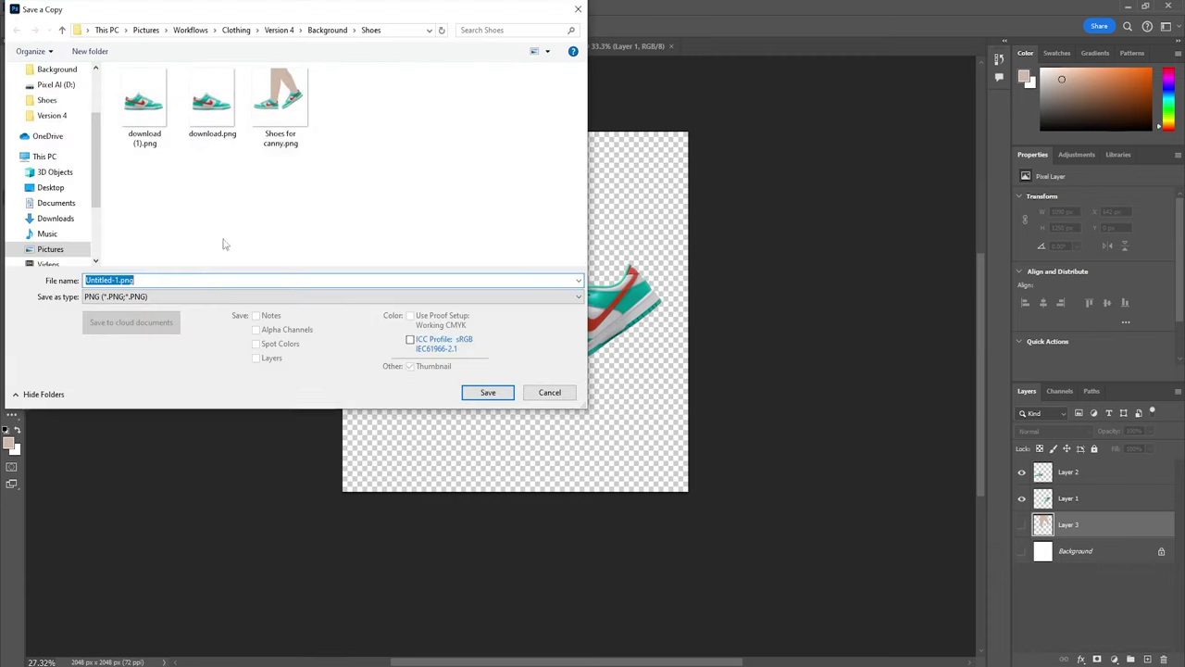
pyautogui.write('shoes')
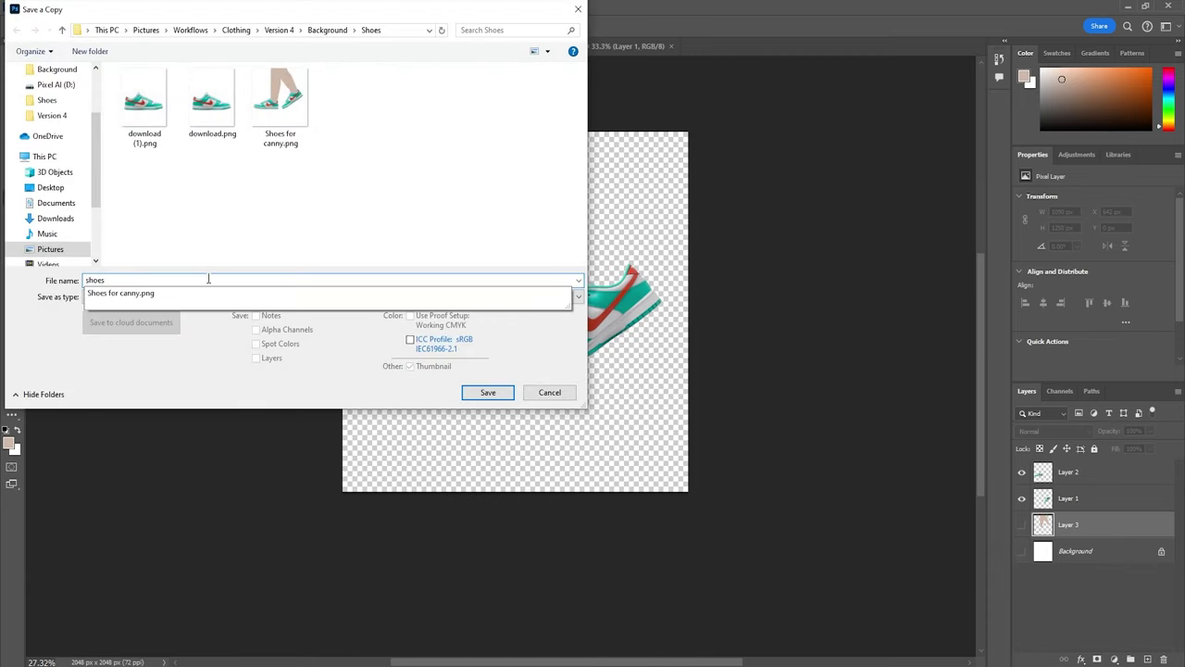
pyautogui.write(' png')
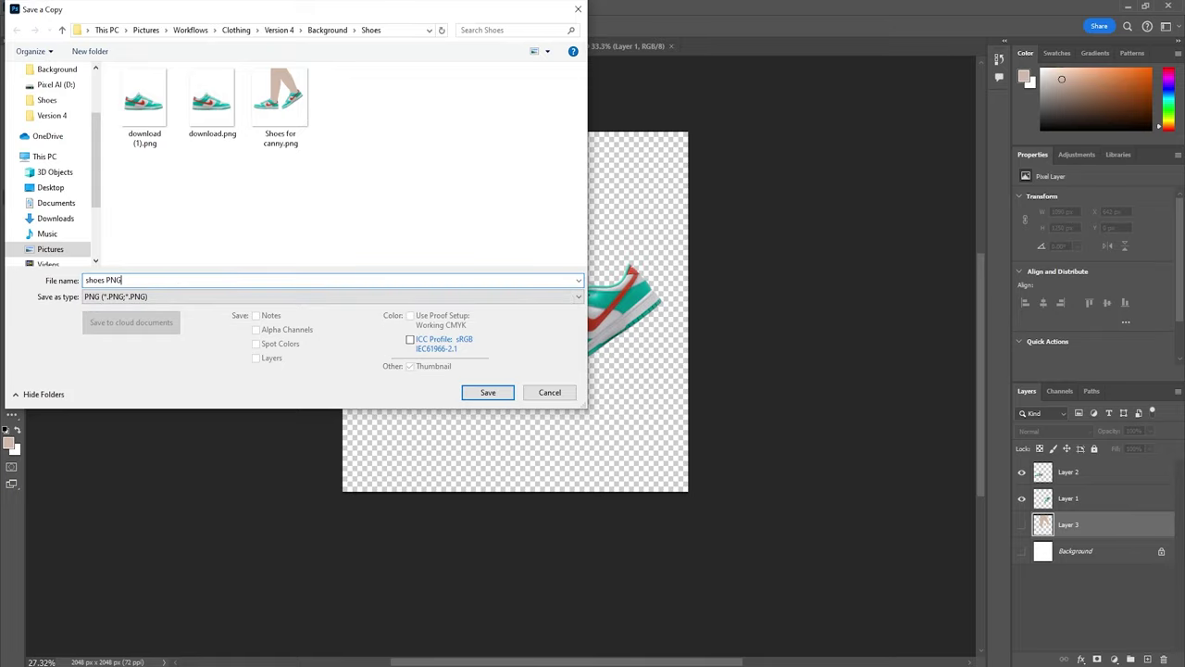
pyautogui.press('Return')
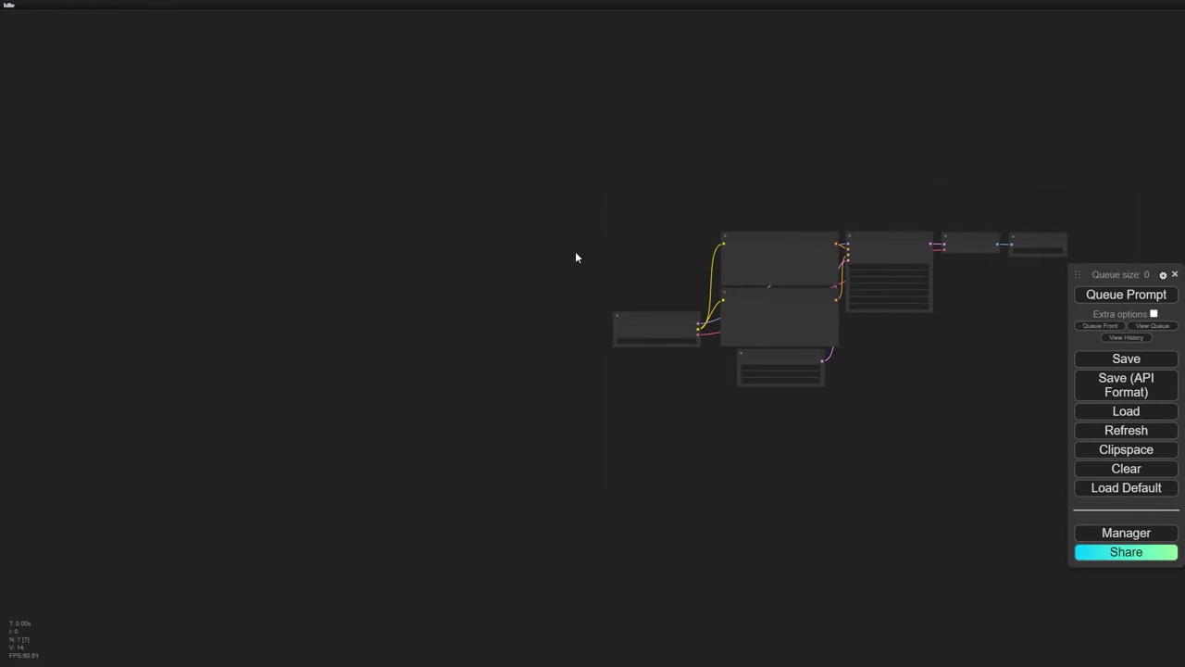
# - Switch to ComfyUI and examine the default node graph and the finished shoe workflow, including its ControlNet Canny group and generated image preview
pyautogui.scroll(5, 593, 255)
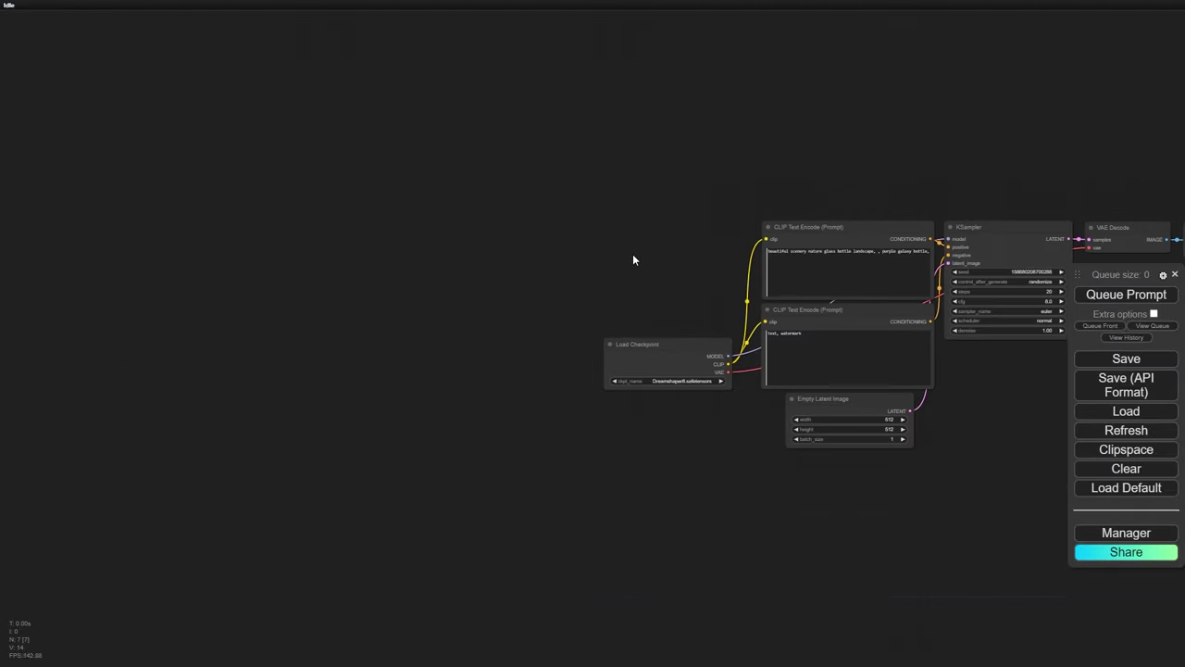
pyautogui.moveTo(633, 253); pyautogui.dragTo(451, 339)
pyautogui.scroll(1, 451, 339)
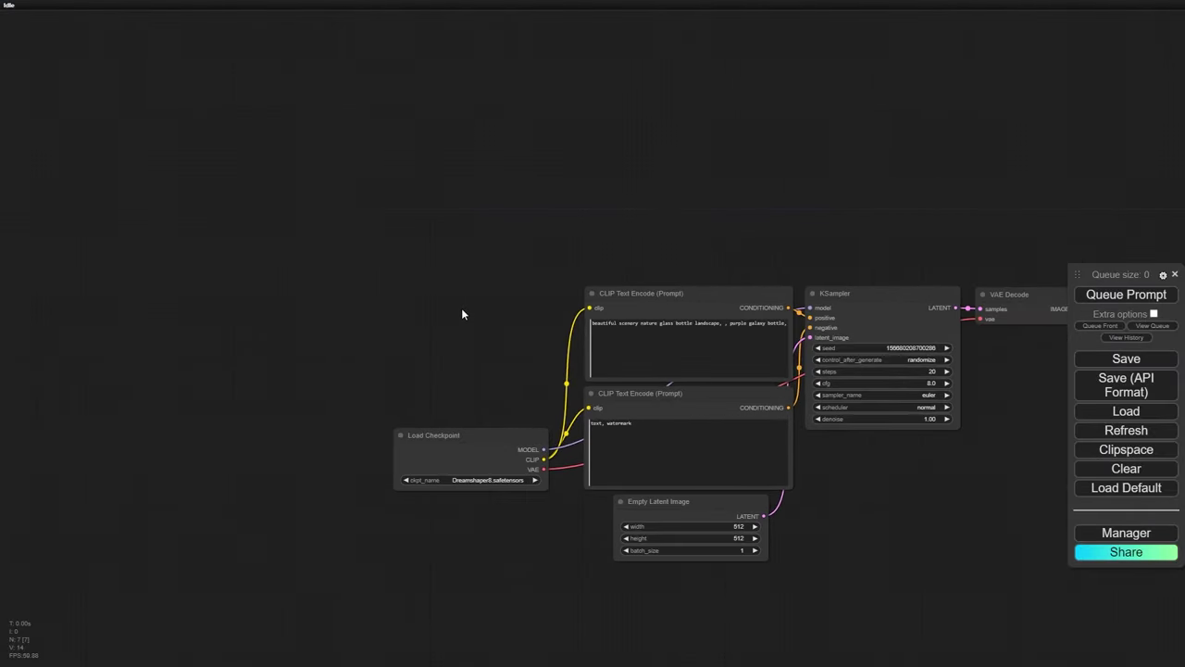
pyautogui.moveTo(500, 275); pyautogui.dragTo(221, 253)
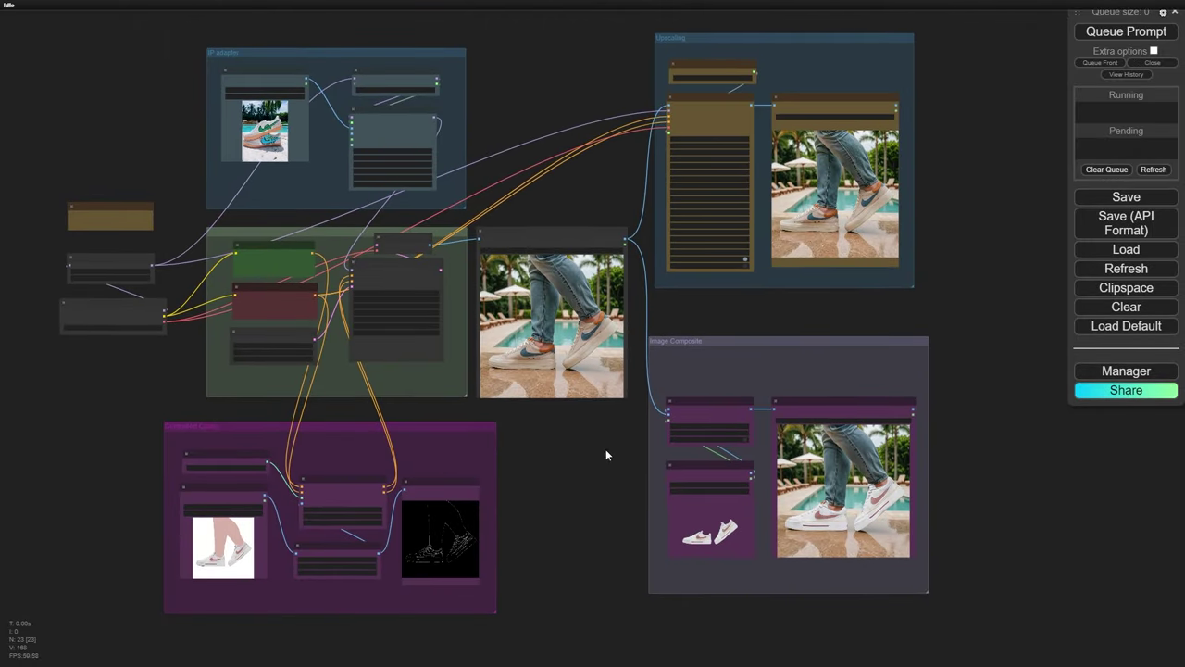
pyautogui.scroll(10, 173, 548)
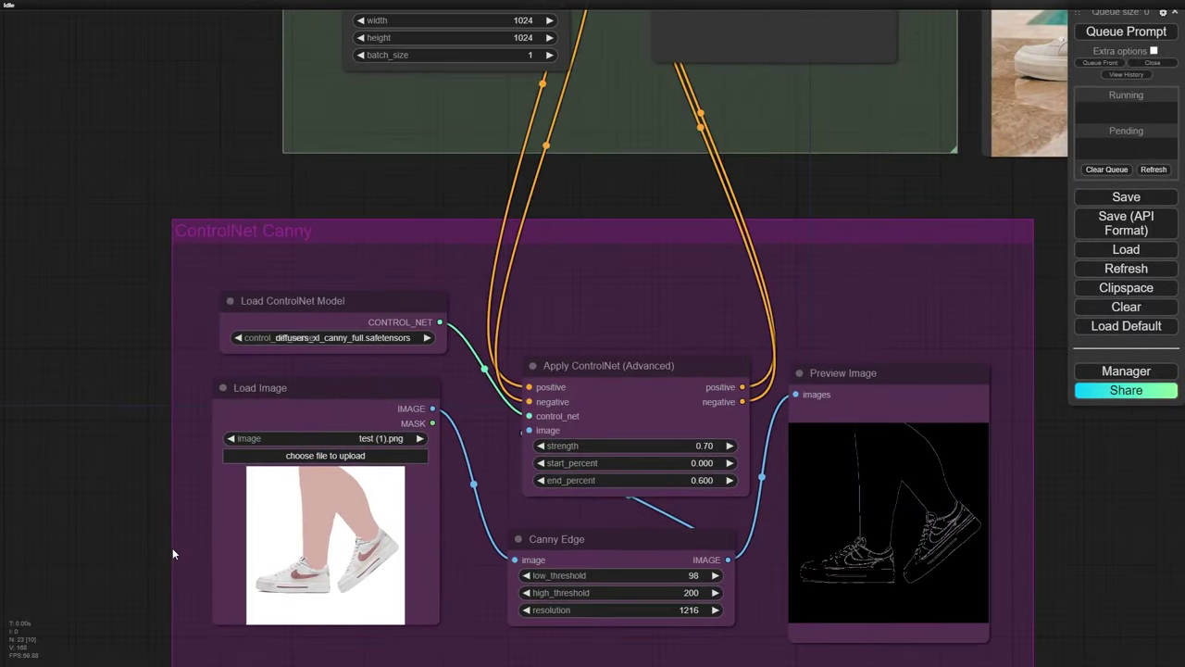
pyautogui.moveTo(442, 190); pyautogui.dragTo(403, 655)
pyautogui.moveTo(606, 182); pyautogui.dragTo(82, 109)
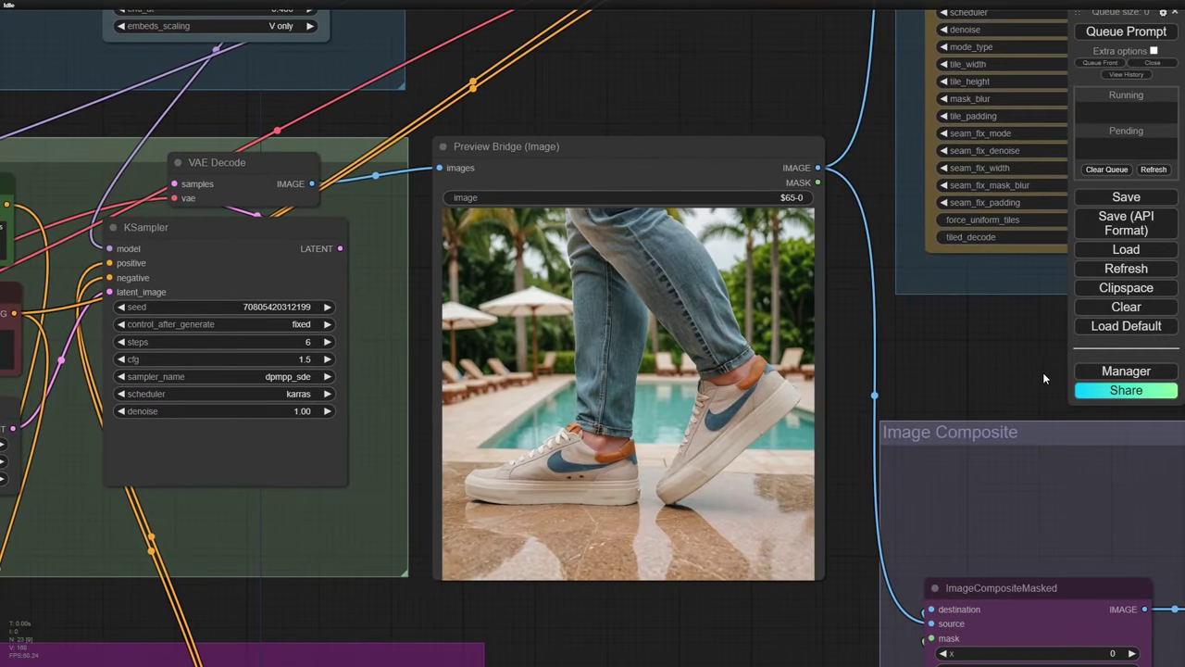
pyautogui.moveTo(1043, 372); pyautogui.dragTo(444, 6)
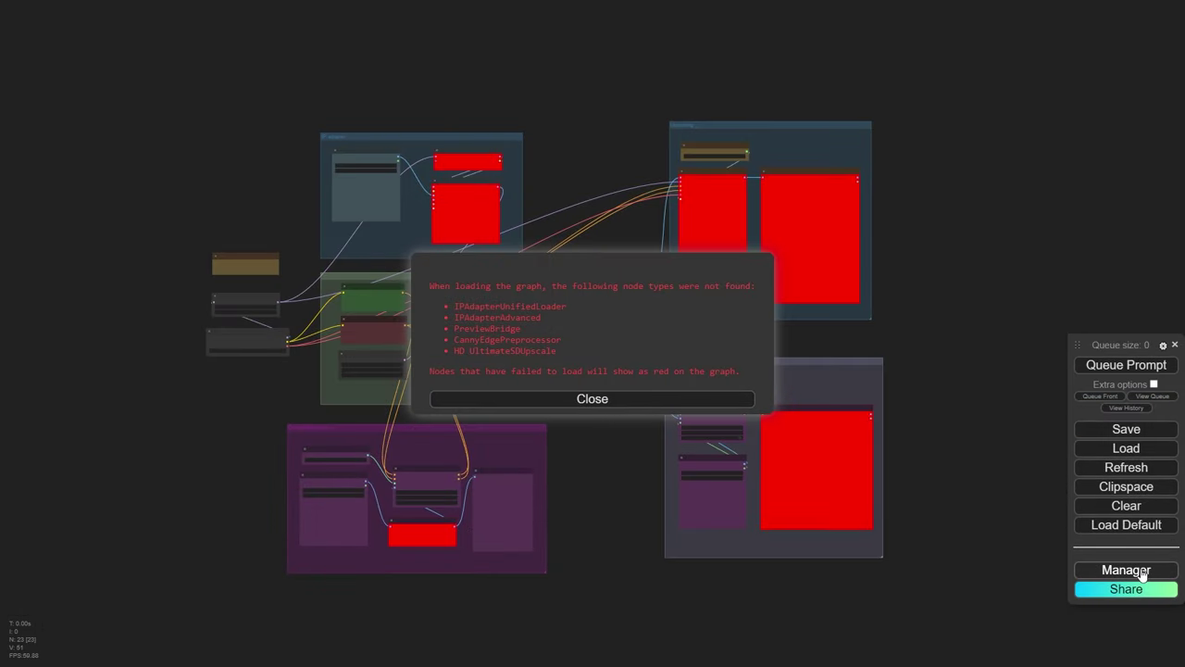
# - Open ComfyUI Manager's list of missing custom nodes and review the Impact Pack, ControlNet Auxiliary Preprocessors, IPAdapter_plus and hd-nodes-comfyui entries
pyautogui.click(1139, 571)
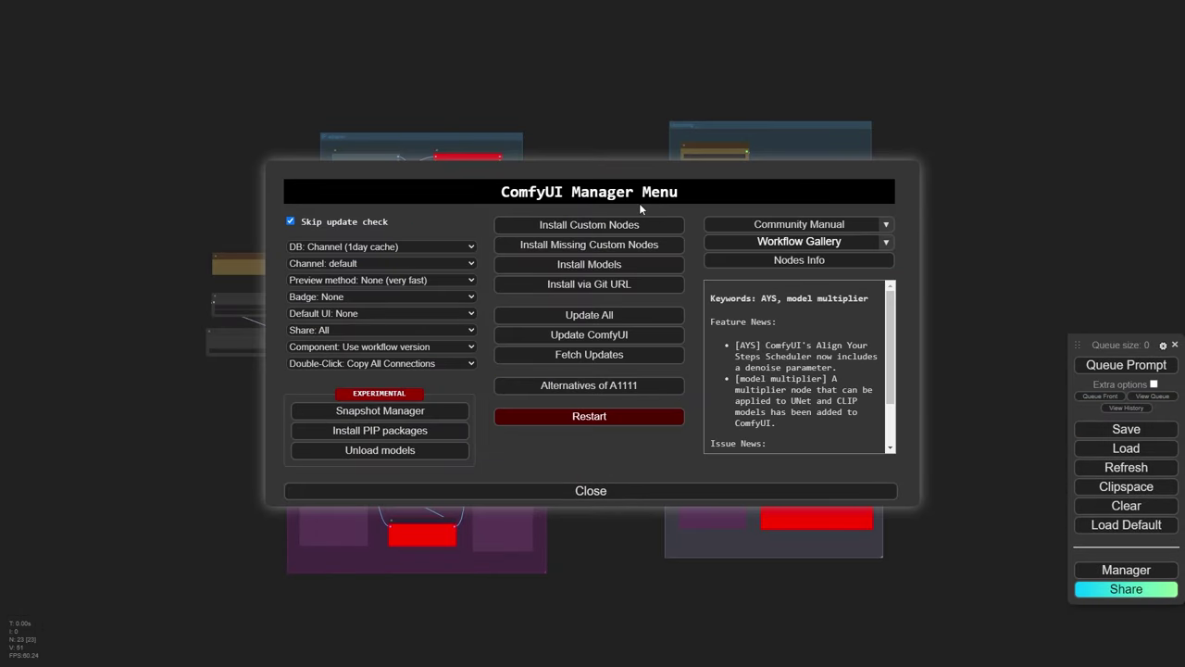
pyautogui.click(608, 244)
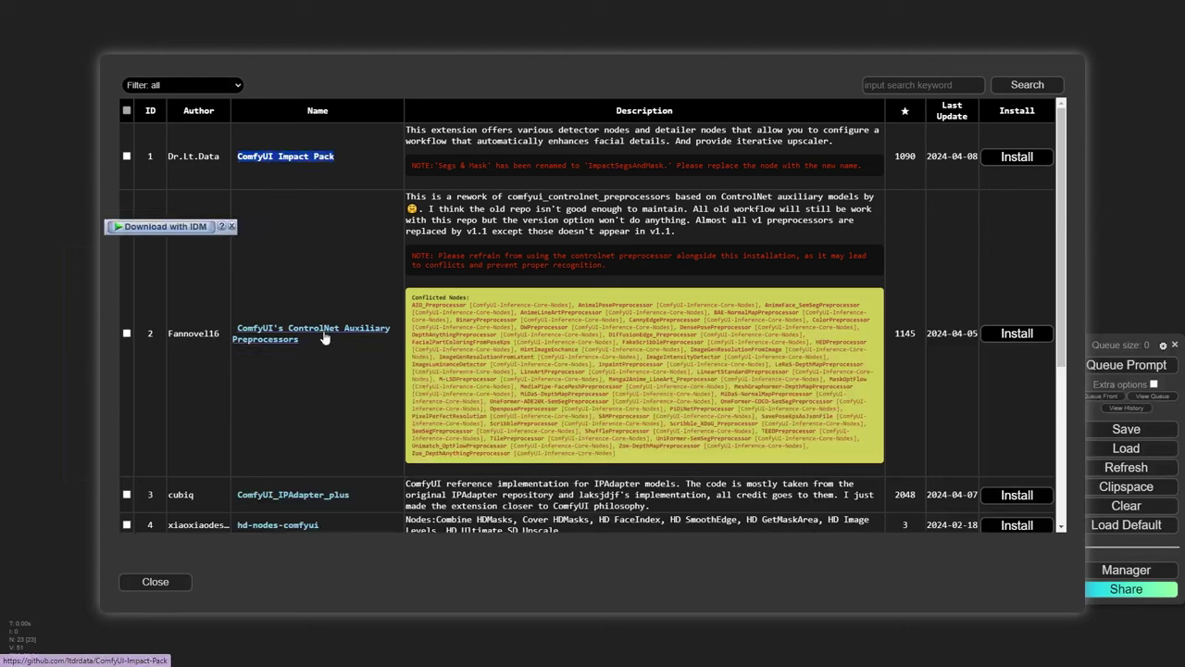
pyautogui.moveTo(318, 352); pyautogui.dragTo(265, 329)
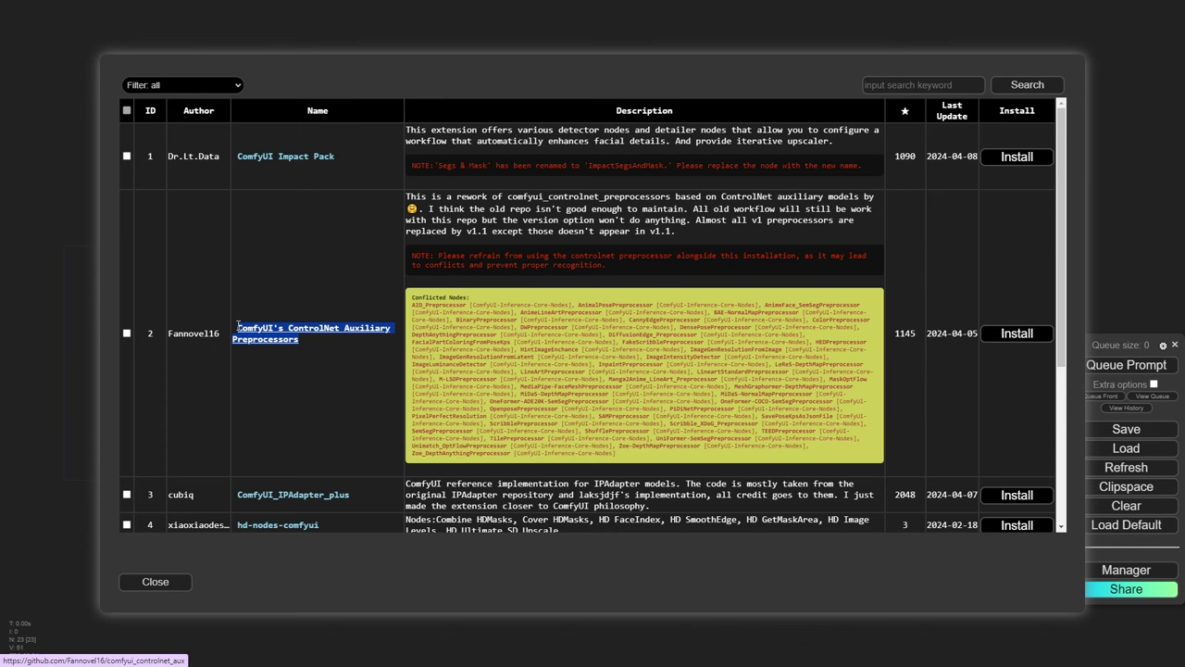
pyautogui.click(287, 269)
pyautogui.scroll(-3, 319, 270)
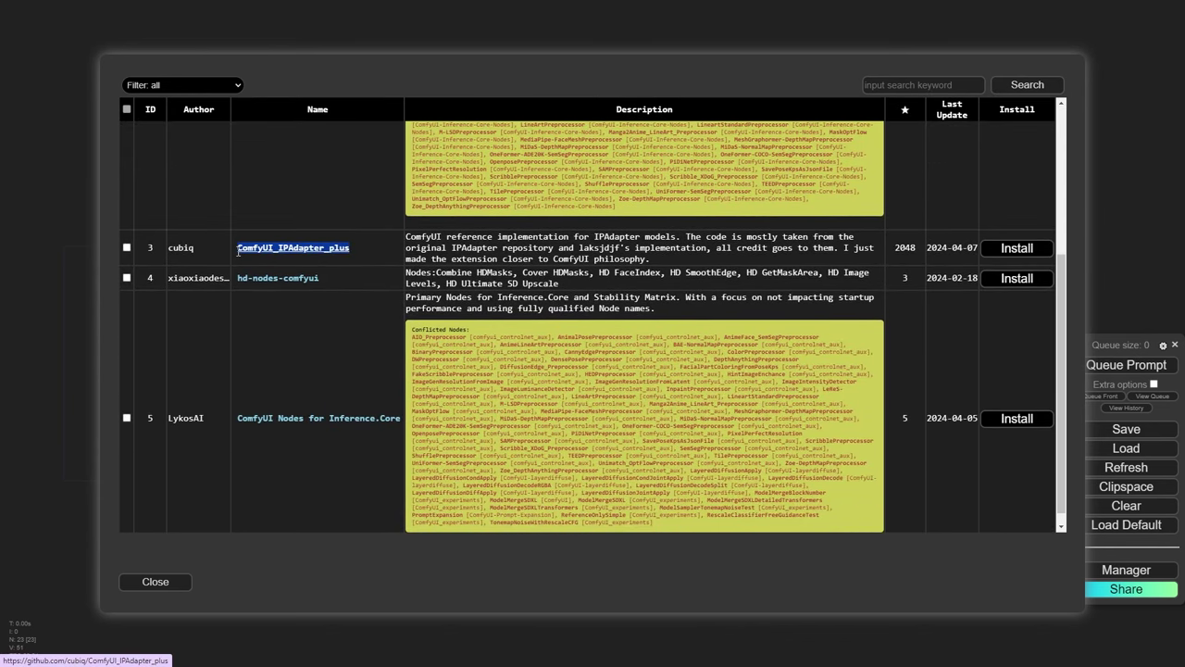
pyautogui.moveTo(351, 277); pyautogui.dragTo(268, 278)
pyautogui.click(365, 308)
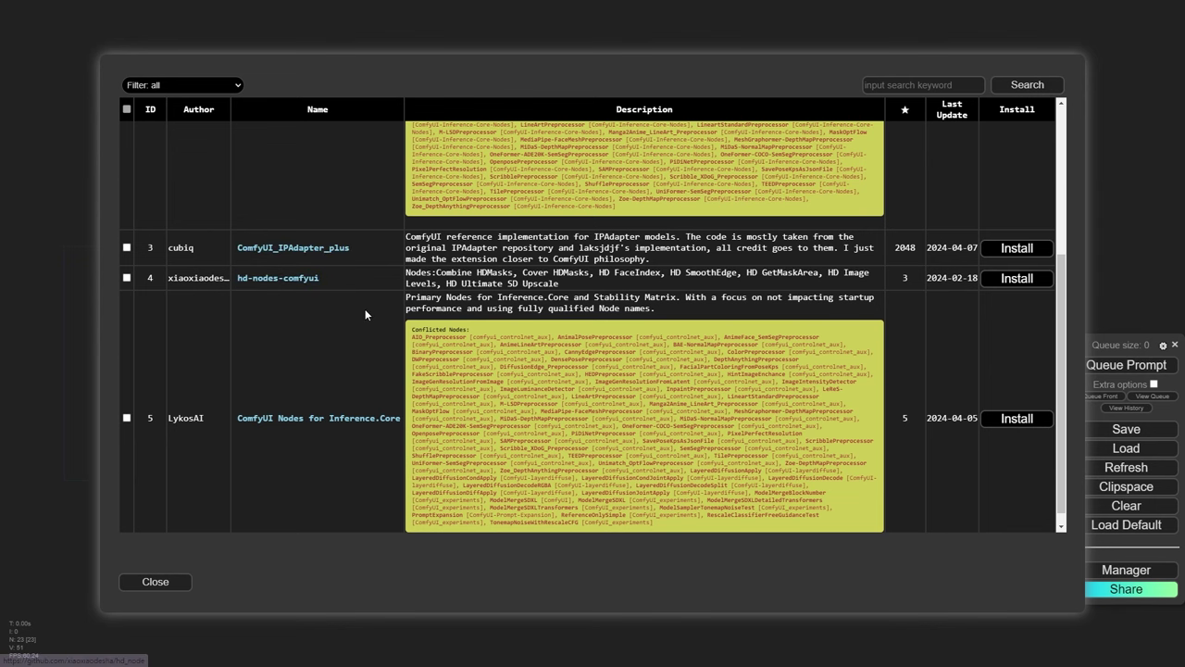
pyautogui.scroll(-1, 365, 308)
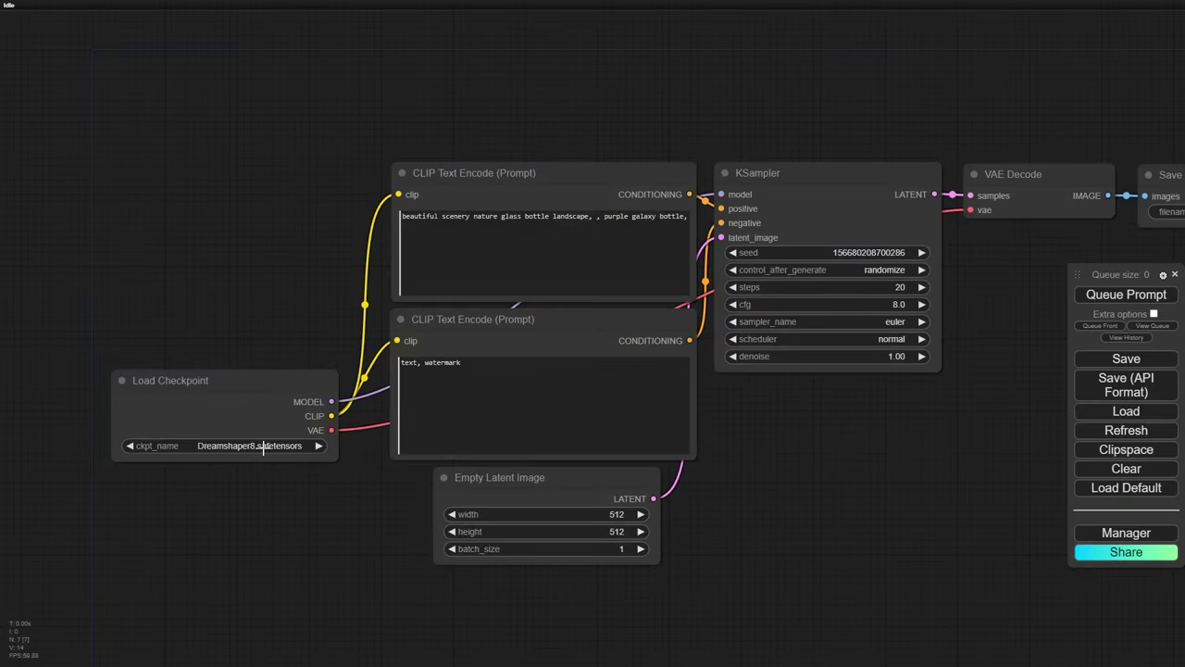
# - Load the dreamshaperXL_lightningDPMSDE.safetensors checkpoint and set the empty latent image to 1024 width and 1024 height
pyautogui.click(262, 446)
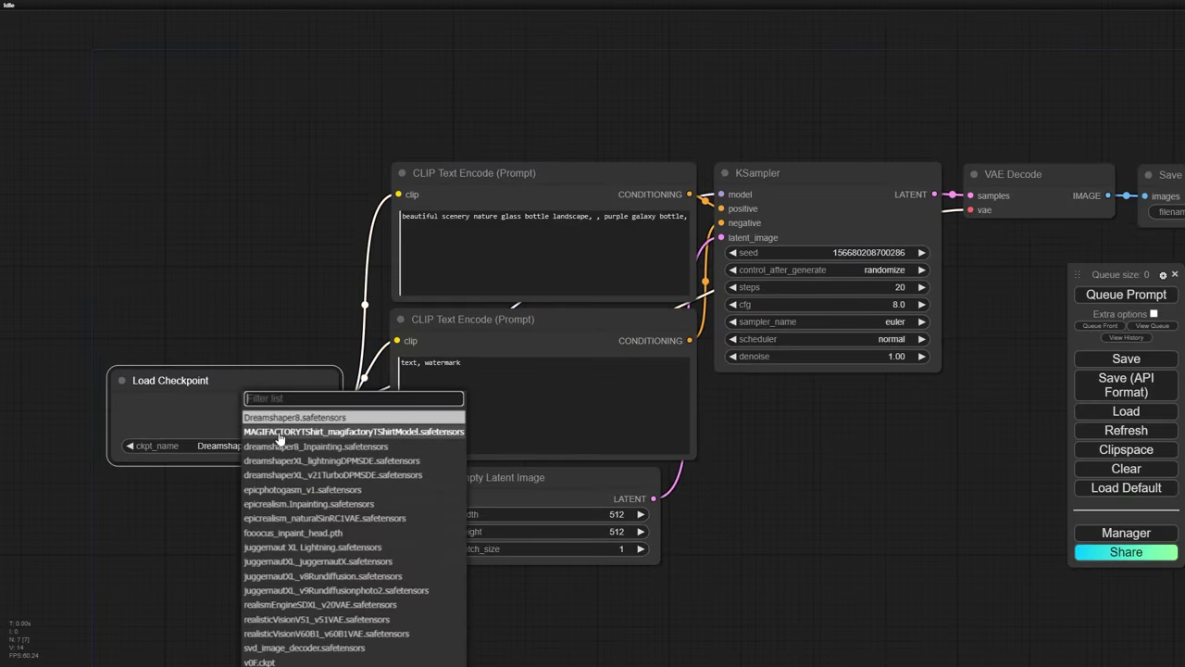
pyautogui.click(353, 460)
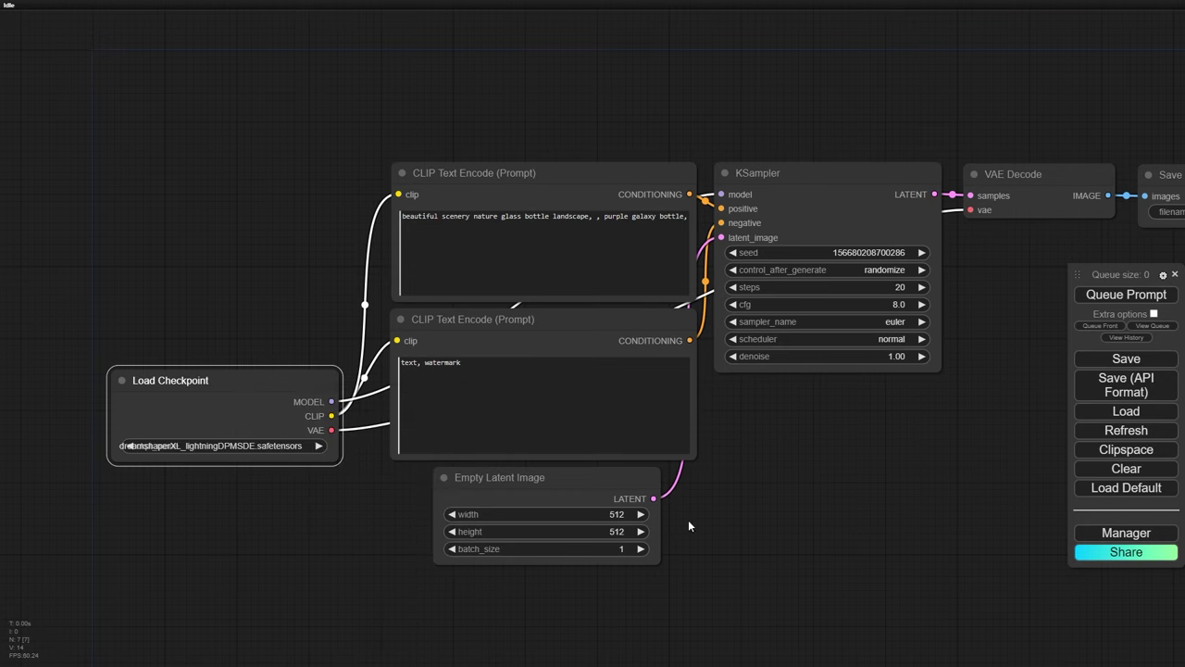
pyautogui.click(621, 514)
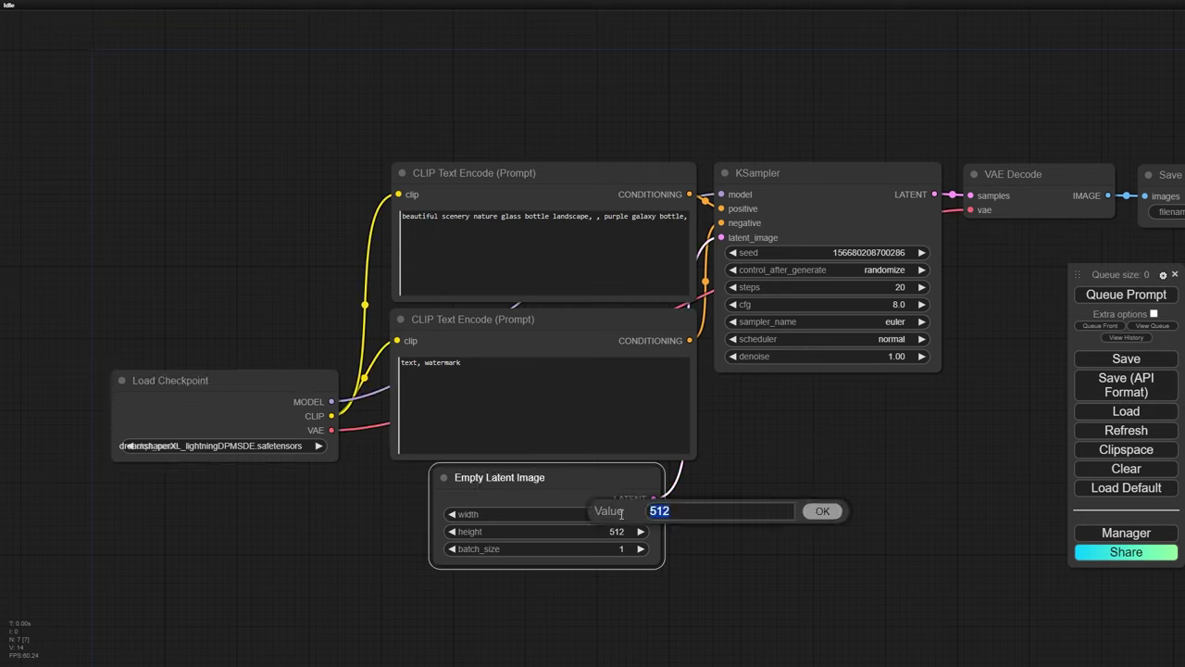
pyautogui.write('1024')
pyautogui.press('Return')
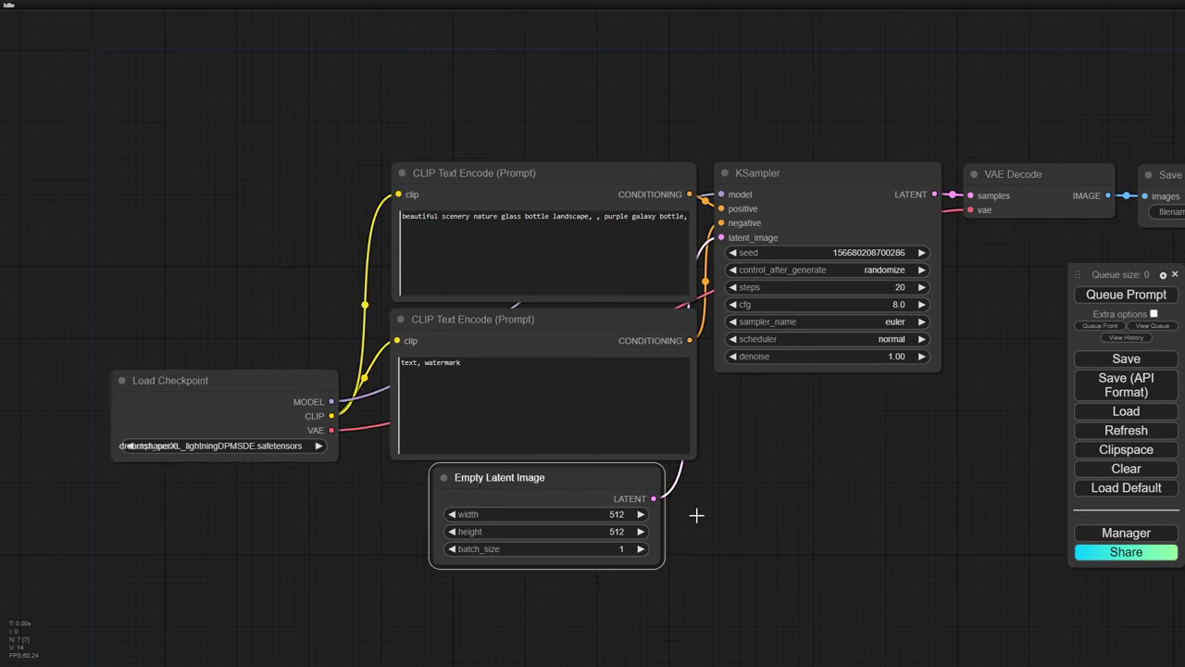
pyautogui.click(615, 530)
pyautogui.write('1024')
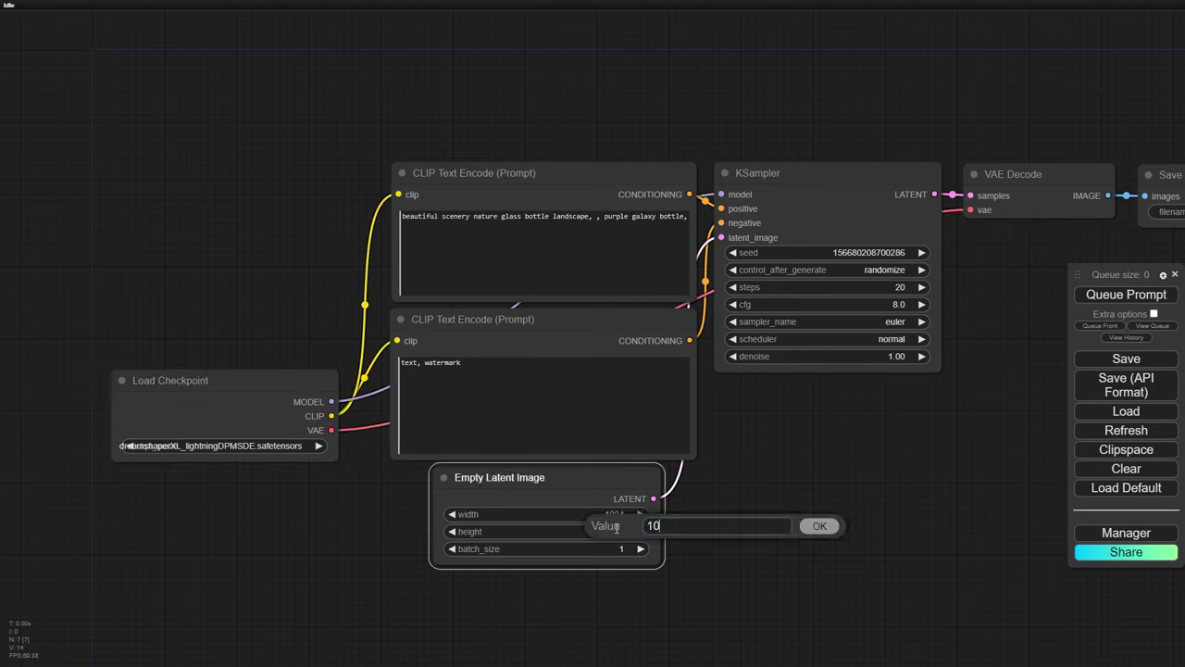
pyautogui.press('Return')
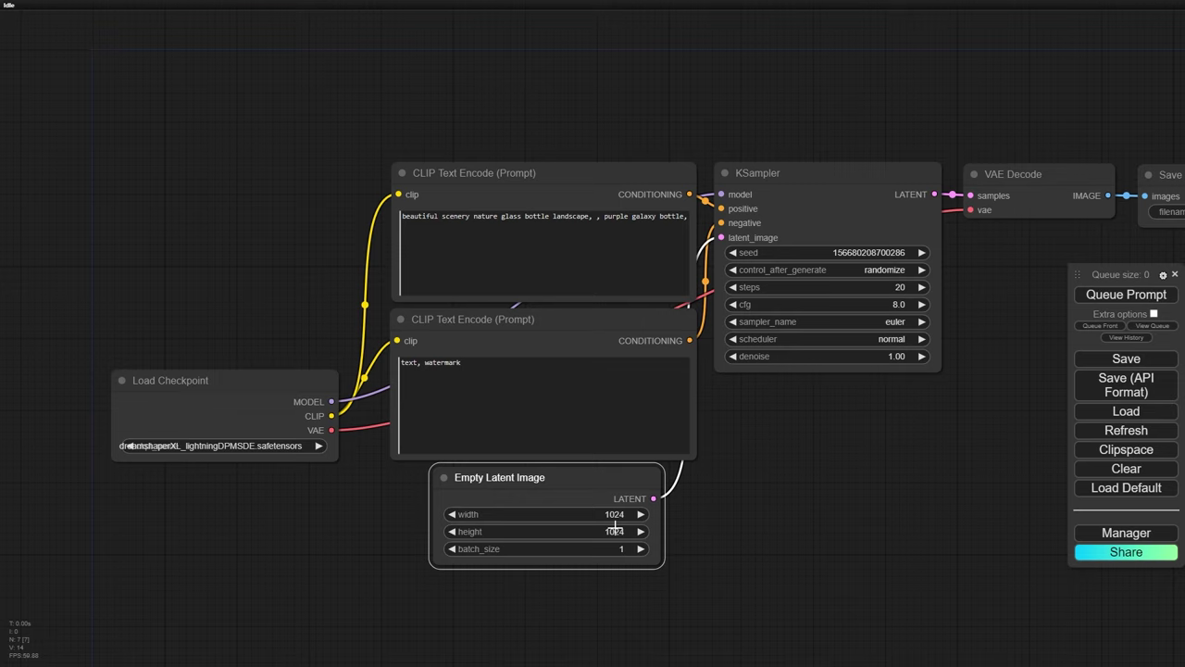
pyautogui.moveTo(606, 486); pyautogui.dragTo(600, 497)
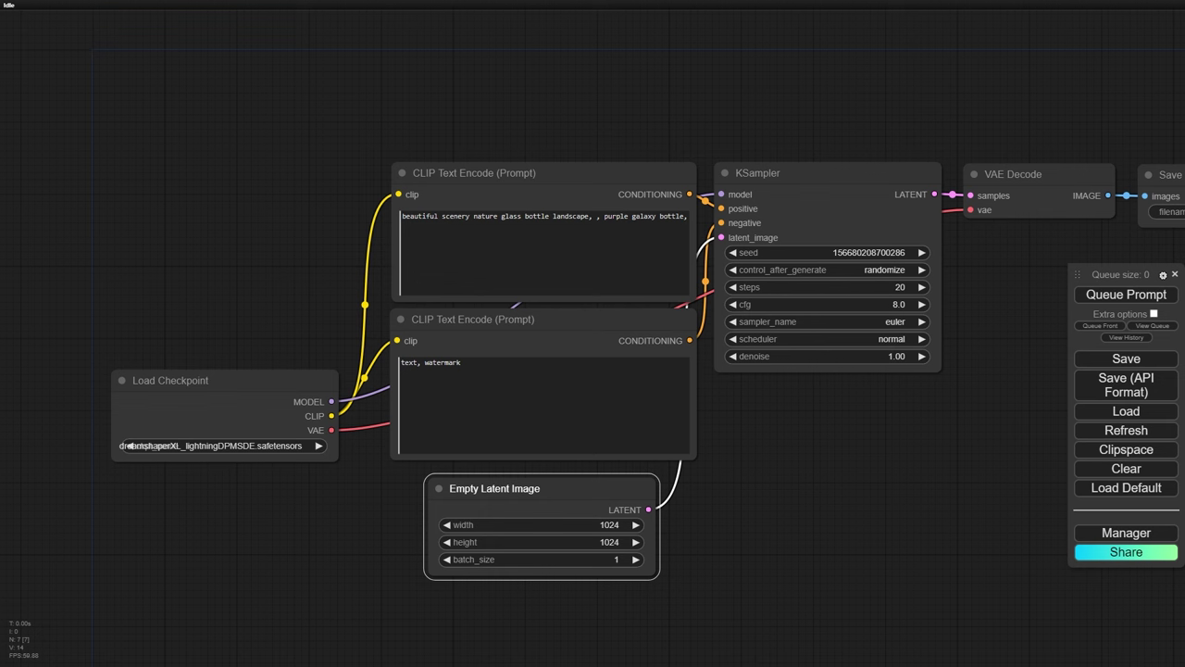
# - Replace the positive prompt with "a man's legs walking and wearing jeans and shoes at a luxury resort next to the pool"
pyautogui.scroll(2, 493, 176)
pyautogui.click(519, 239)
pyautogui.hotkey('ctrl', 'a')
pyautogui.write('a man’s legs walking and wearing jeans and shoes at a luxury resort next to the pool')
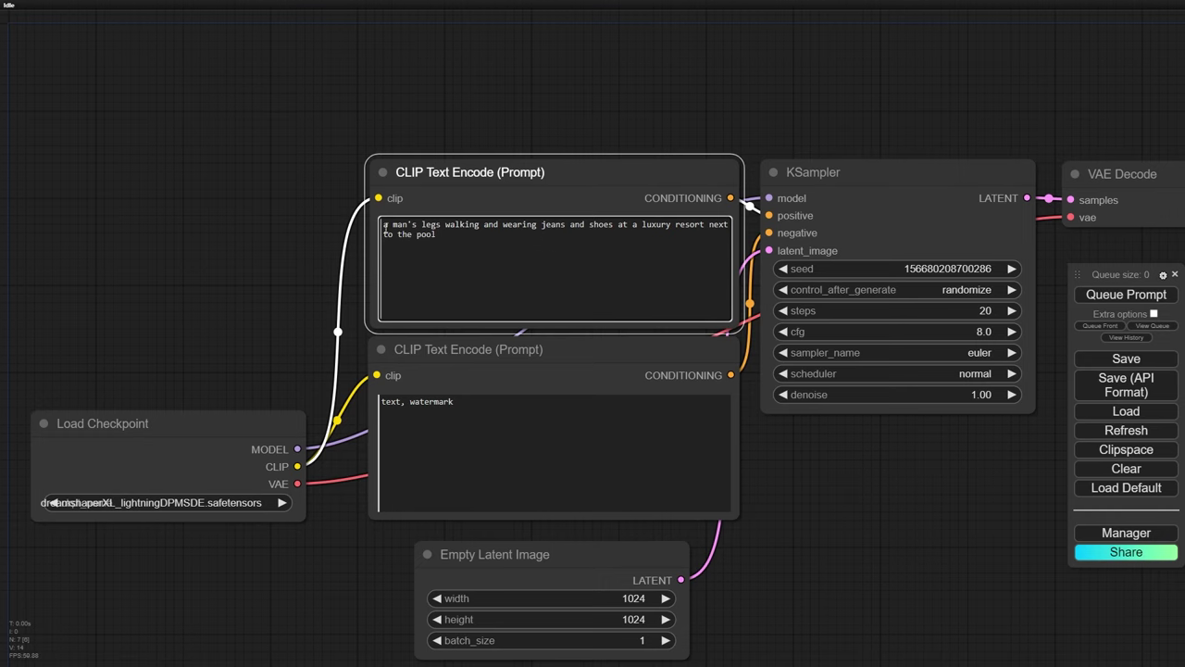
# - Clear the negative prompt text and shrink the height of its node
pyautogui.scroll(-1, 582, 111)
pyautogui.click(519, 416)
pyautogui.hotkey('ctrl', 'a')
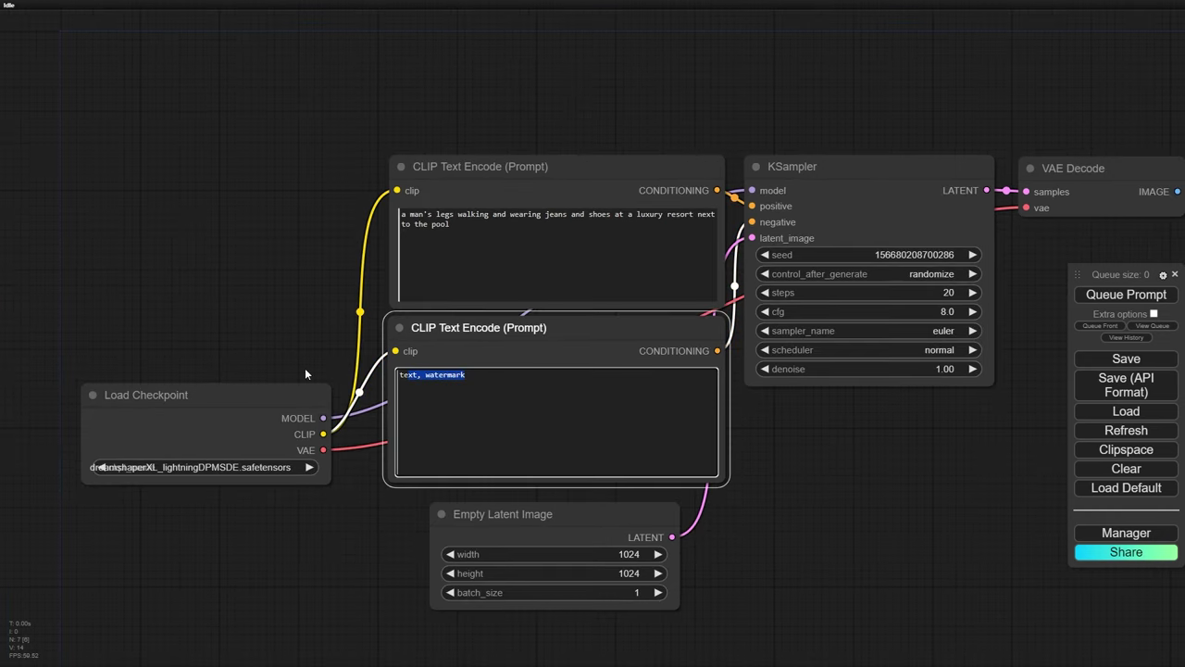
pyautogui.press('BackSpace')
pyautogui.moveTo(305, 369); pyautogui.dragTo(316, 301)
pyautogui.scroll(-1, 316, 301)
pyautogui.moveTo(696, 398); pyautogui.dragTo(698, 339)
# - Color the positive prompt node green and the negative prompt node red
pyautogui.rightClick(568, 134)
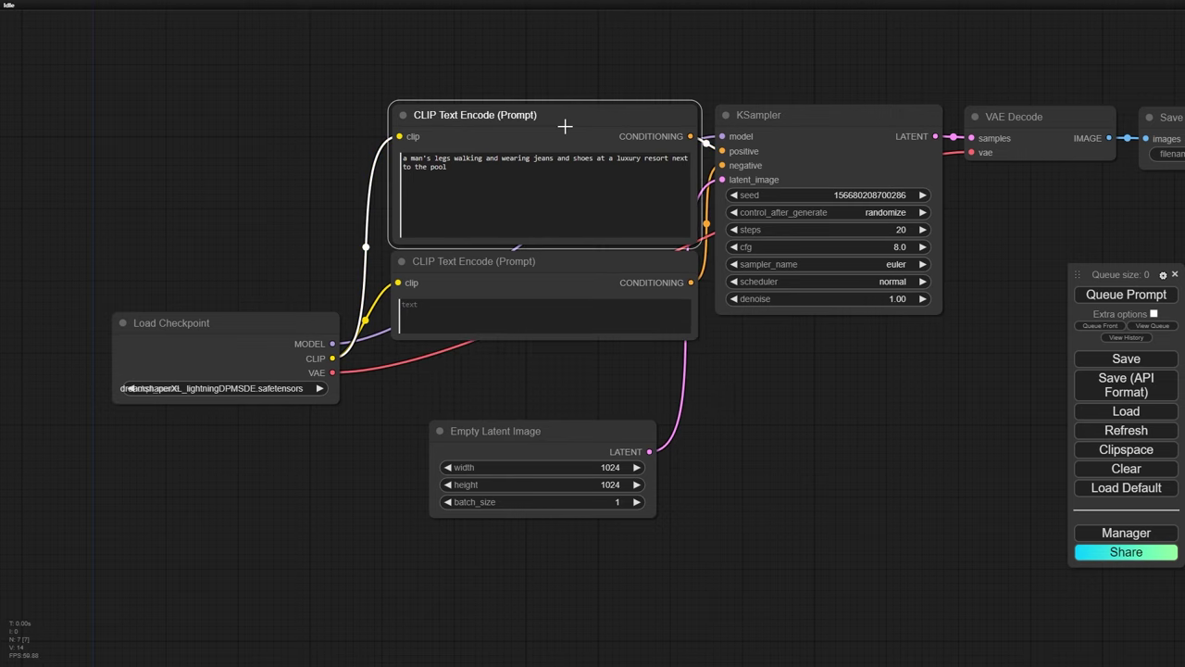
pyautogui.click(667, 344)
pyautogui.click(731, 378)
pyautogui.rightClick(564, 255)
pyautogui.click(611, 482)
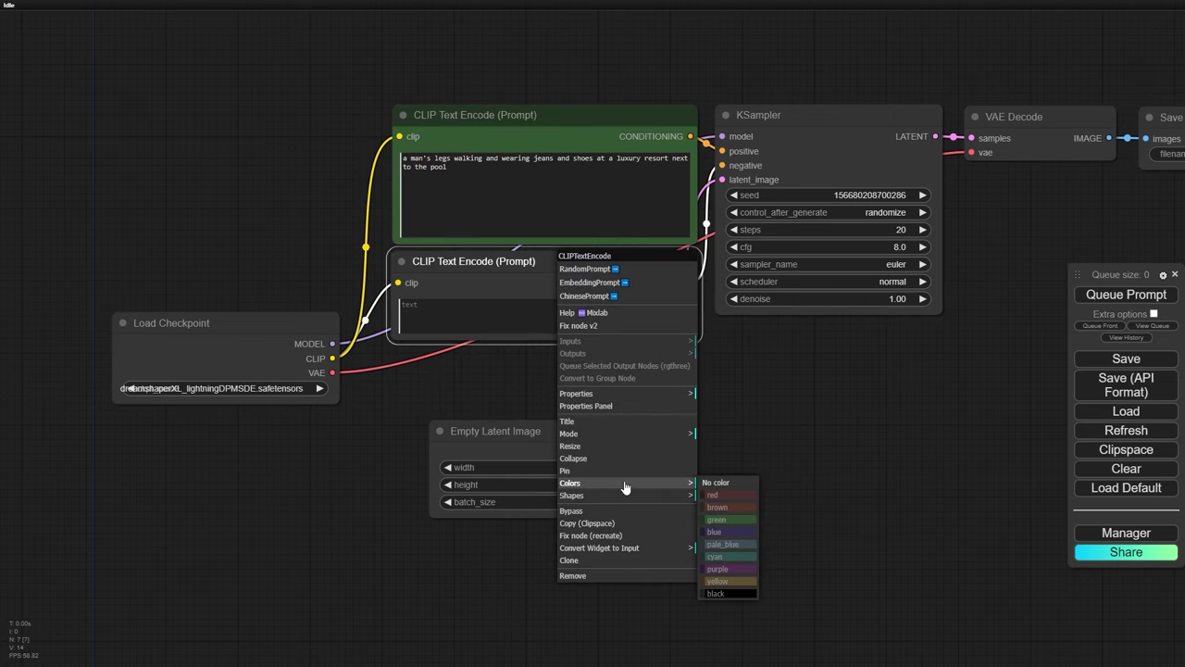
pyautogui.click(731, 495)
# - Set the KSampler's control_after_generate to fixed and its seed to 56565
pyautogui.moveTo(741, 405); pyautogui.dragTo(650, 415)
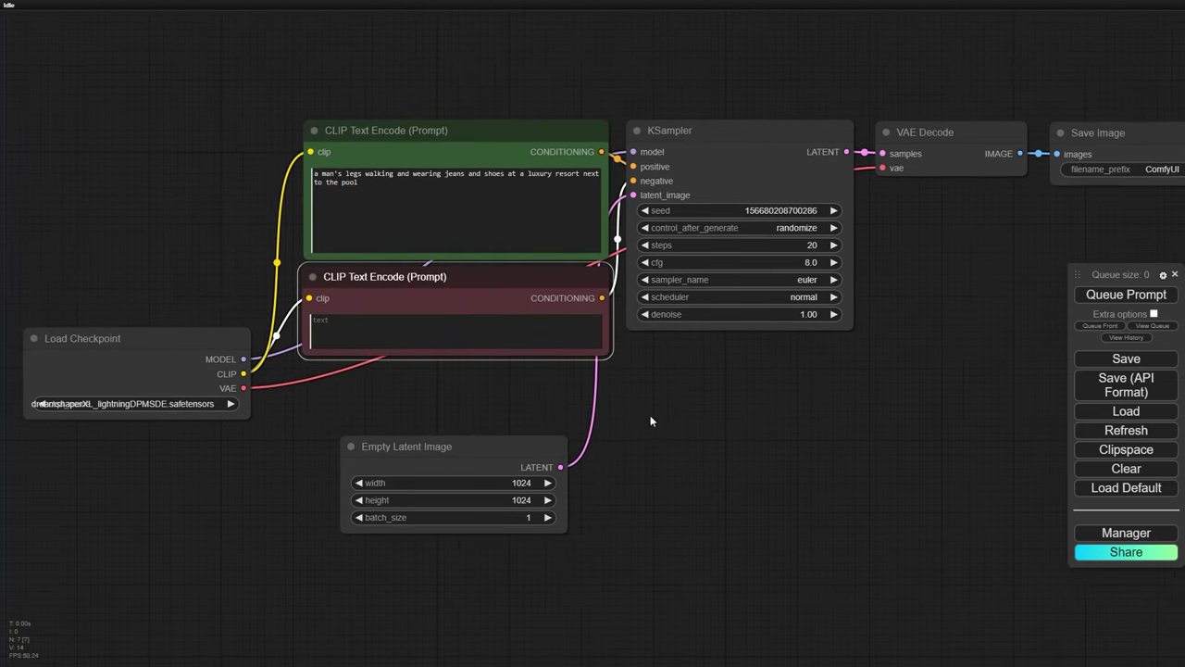
pyautogui.click(802, 230)
pyautogui.click(802, 231)
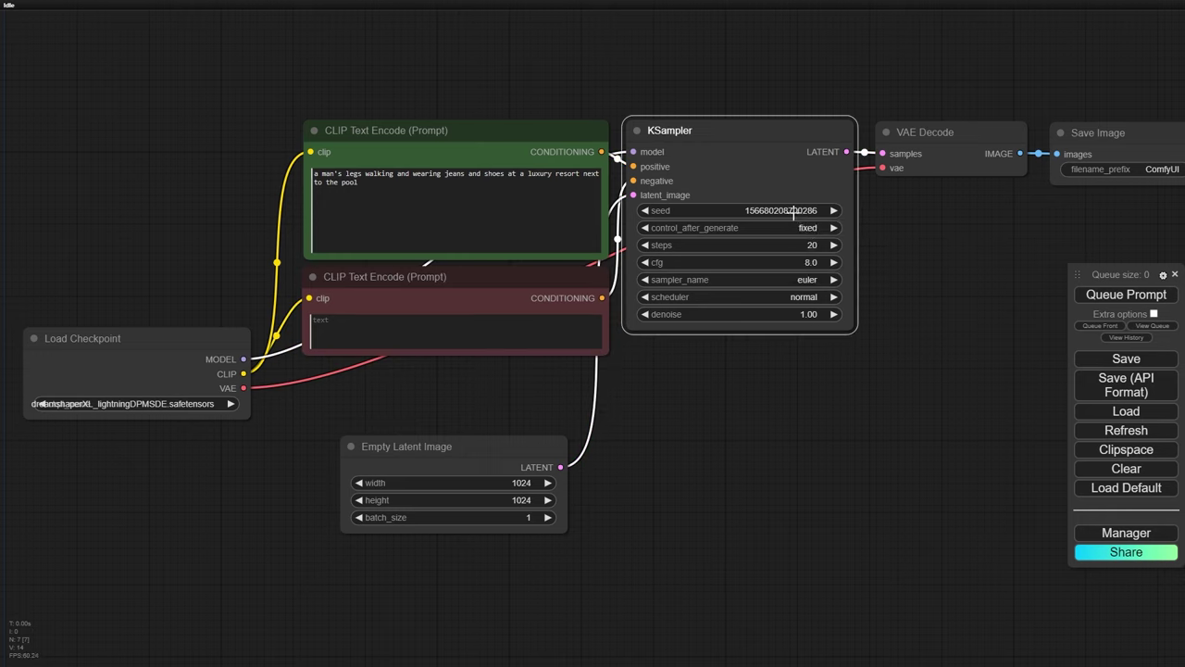
pyautogui.click(793, 211)
pyautogui.write('56565')
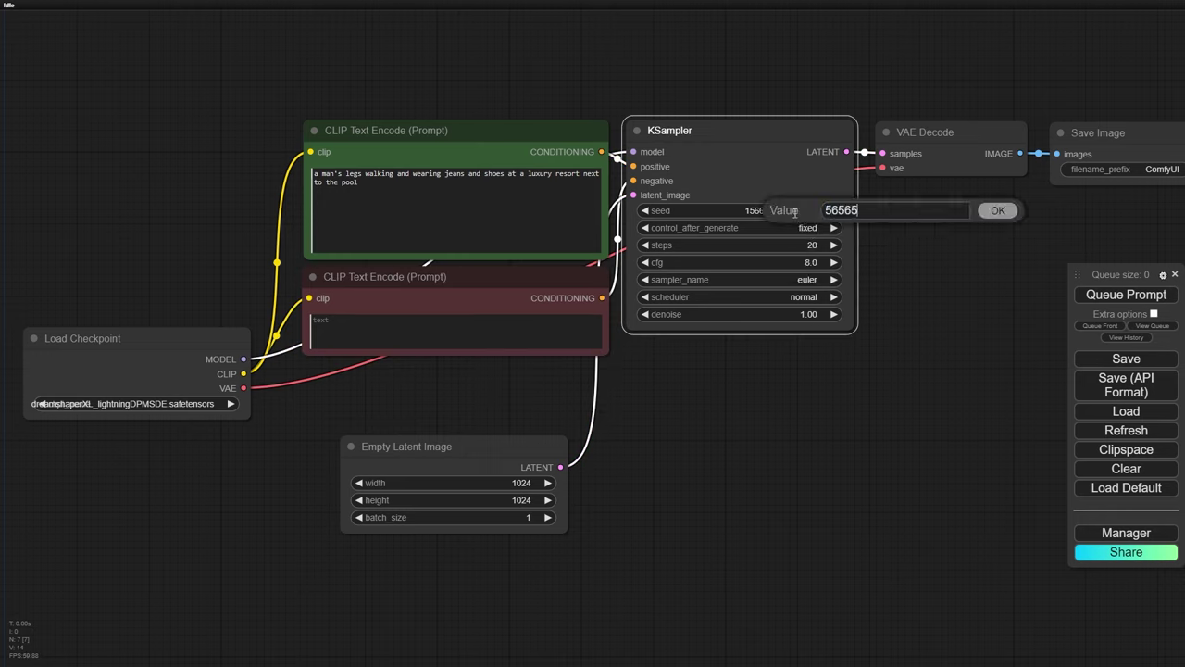
pyautogui.press('Return')
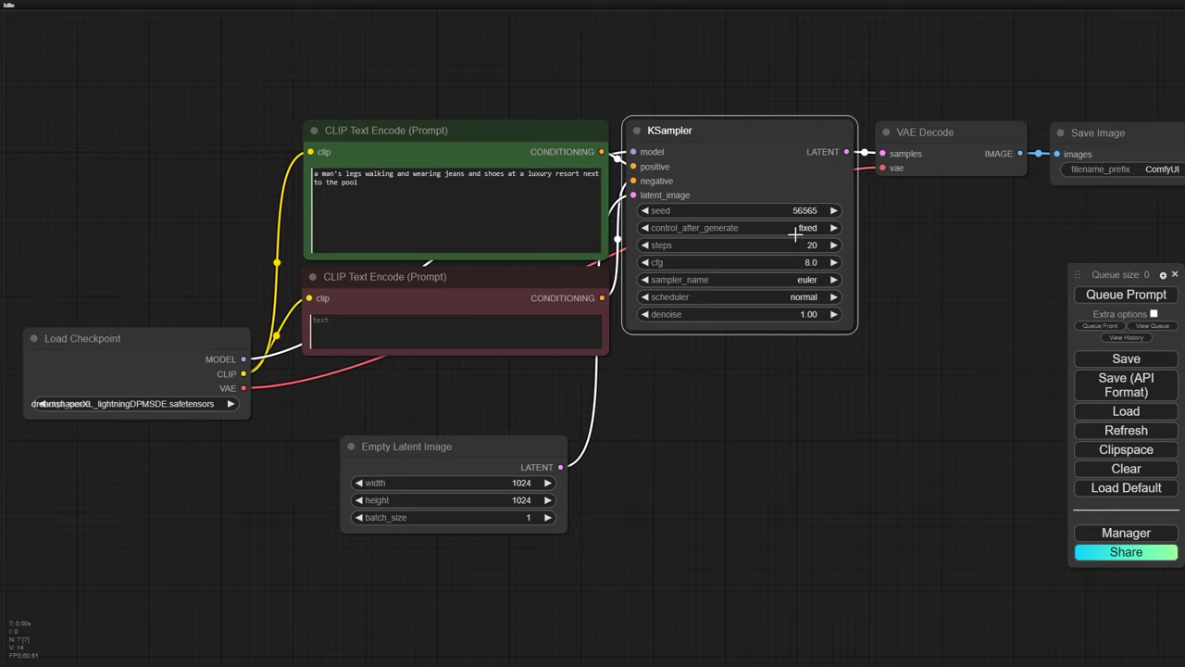
# - Set the KSampler to 6 steps, cfg 1.5 and the dpmpp_sde sampler, keeping the normal scheduler
pyautogui.click(812, 243)
pyautogui.write('6')
pyautogui.press('Return')
pyautogui.click(810, 261)
pyautogui.press('Return')
pyautogui.click(809, 278)
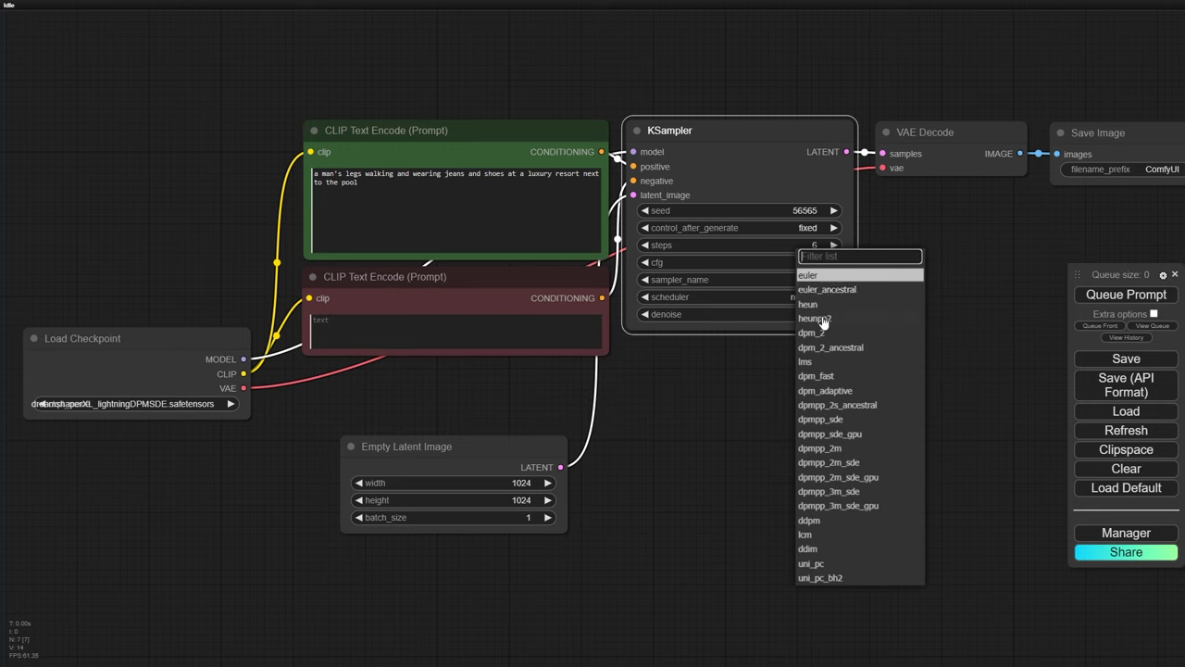
pyautogui.click(829, 419)
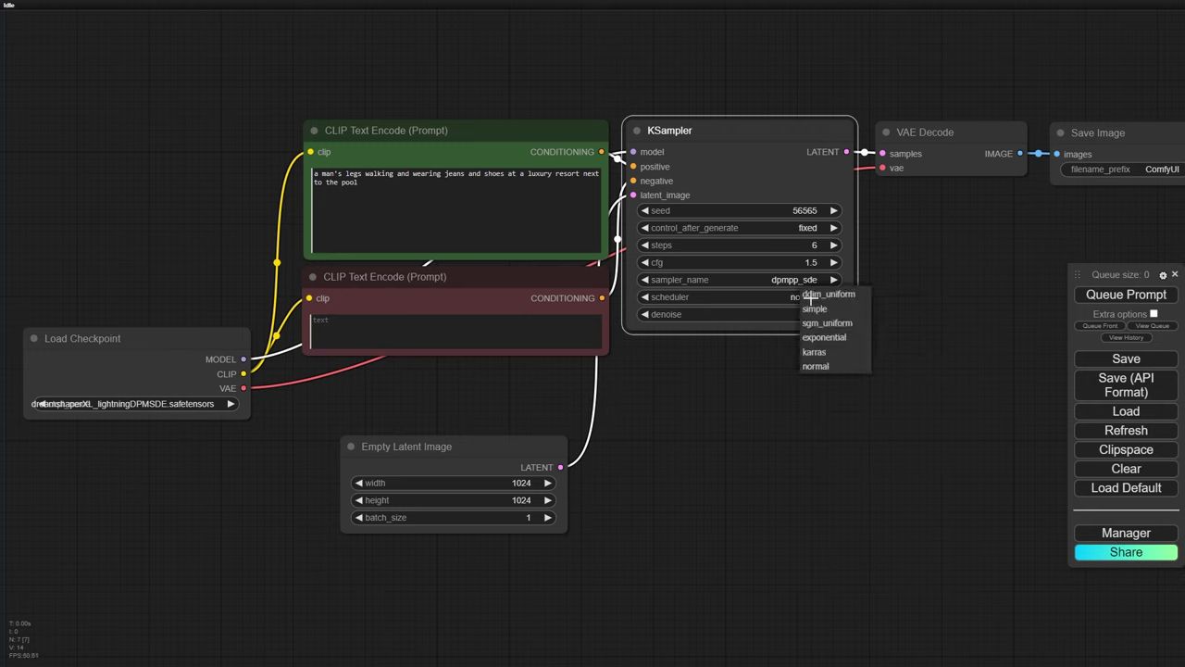
pyautogui.click(809, 297)
pyautogui.click(935, 325)
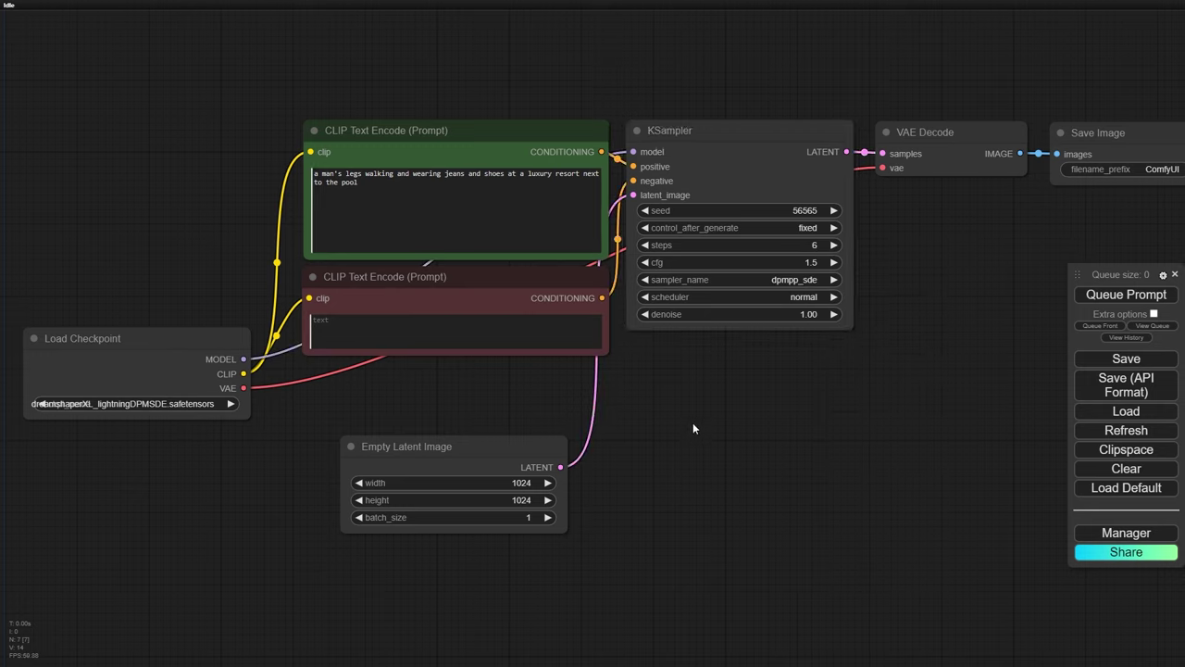
# - Move the Empty Latent Image node up directly beneath the negative prompt node
pyautogui.moveTo(525, 449); pyautogui.dragTo(525, 428)
pyautogui.scroll(-4, 783, 409)
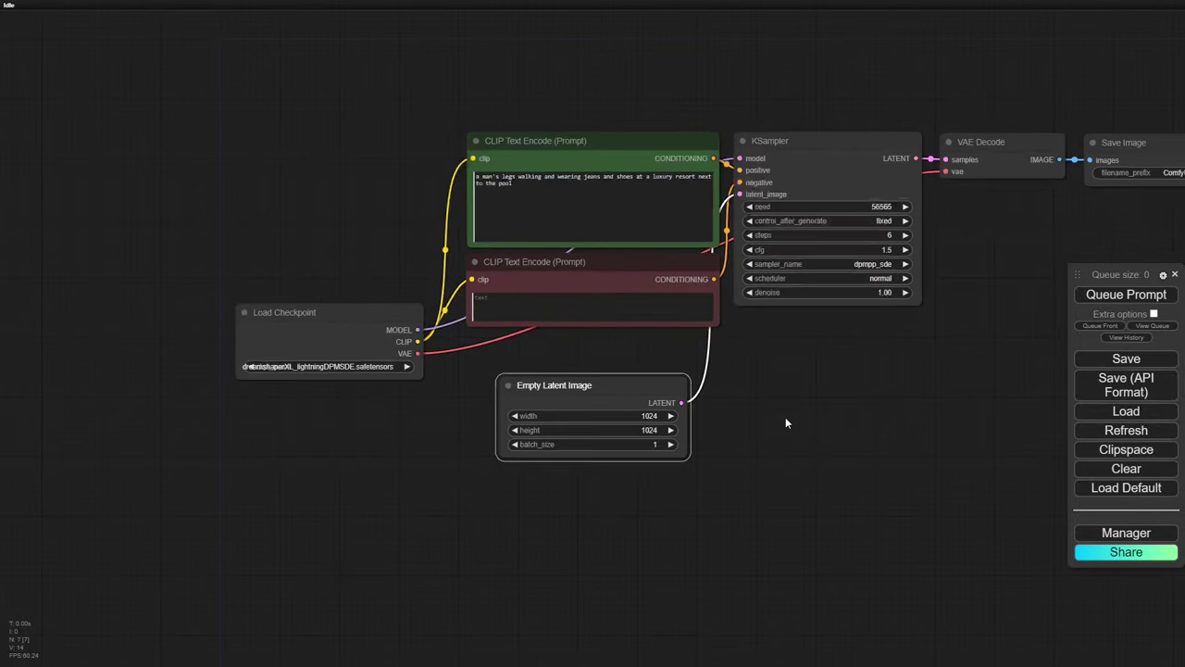
pyautogui.moveTo(682, 400); pyautogui.dragTo(664, 367)
pyautogui.moveTo(632, 464); pyautogui.dragTo(660, 416)
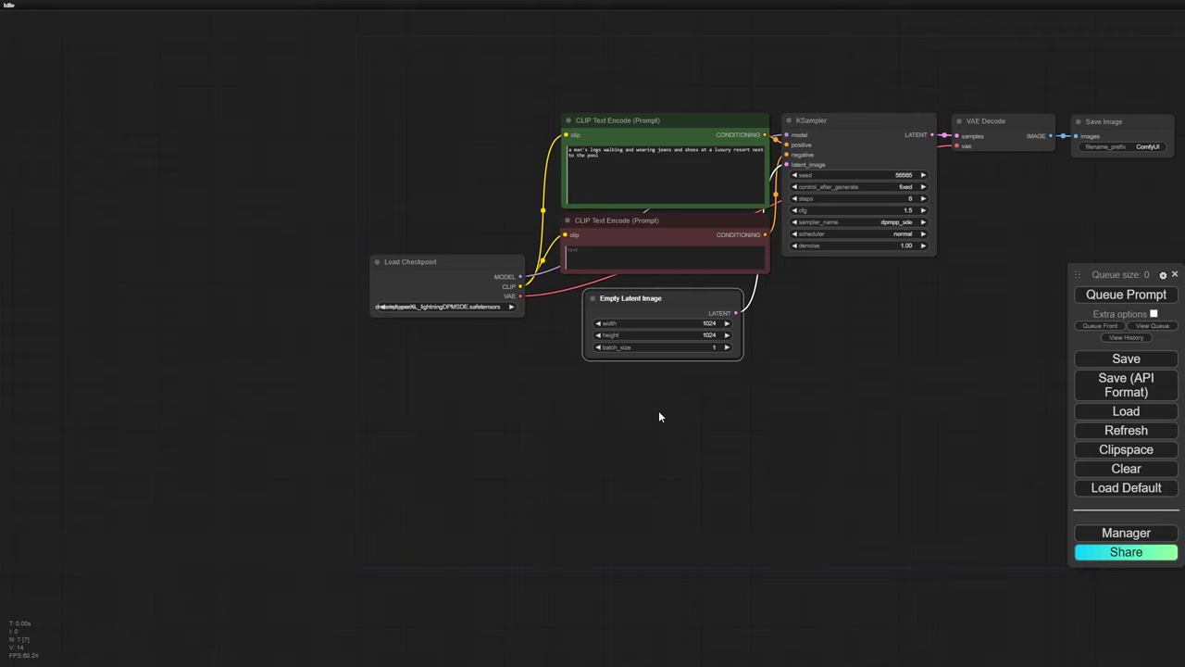
# - Add a Canny Edge (CannyEdgePreprocessor) node below the existing nodes and a Load Image node feeding its image input
pyautogui.doubleClick(497, 416)
pyautogui.write('canny')
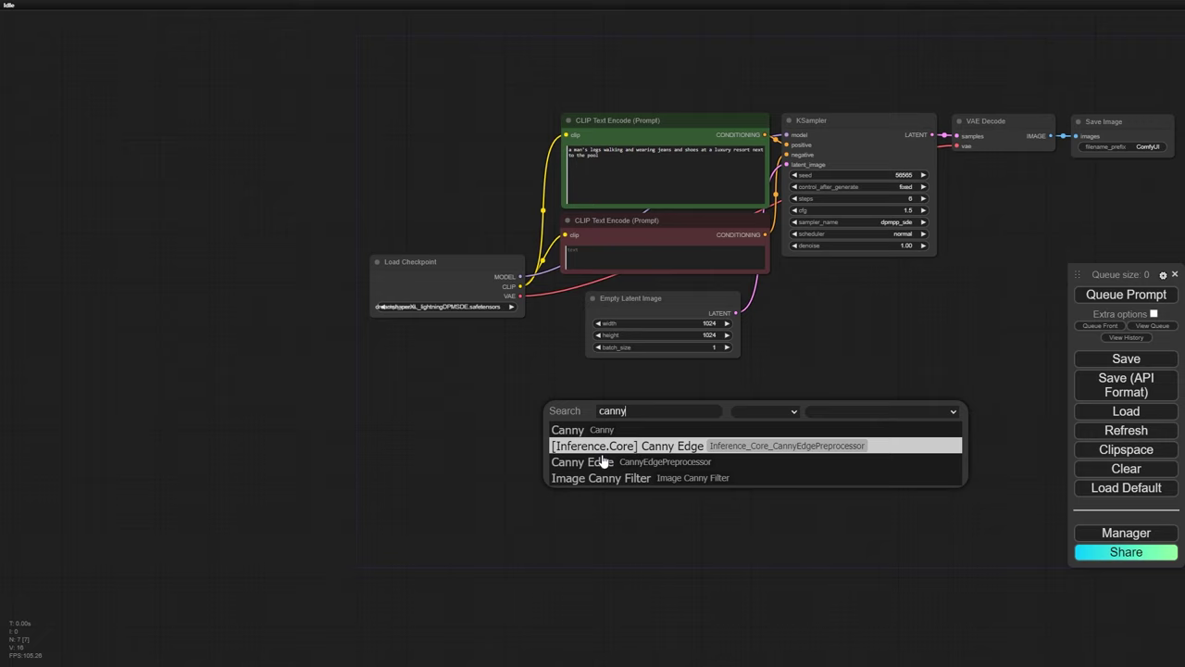
pyautogui.click(602, 461)
pyautogui.moveTo(651, 412); pyautogui.dragTo(358, 400)
pyautogui.click(499, 489)
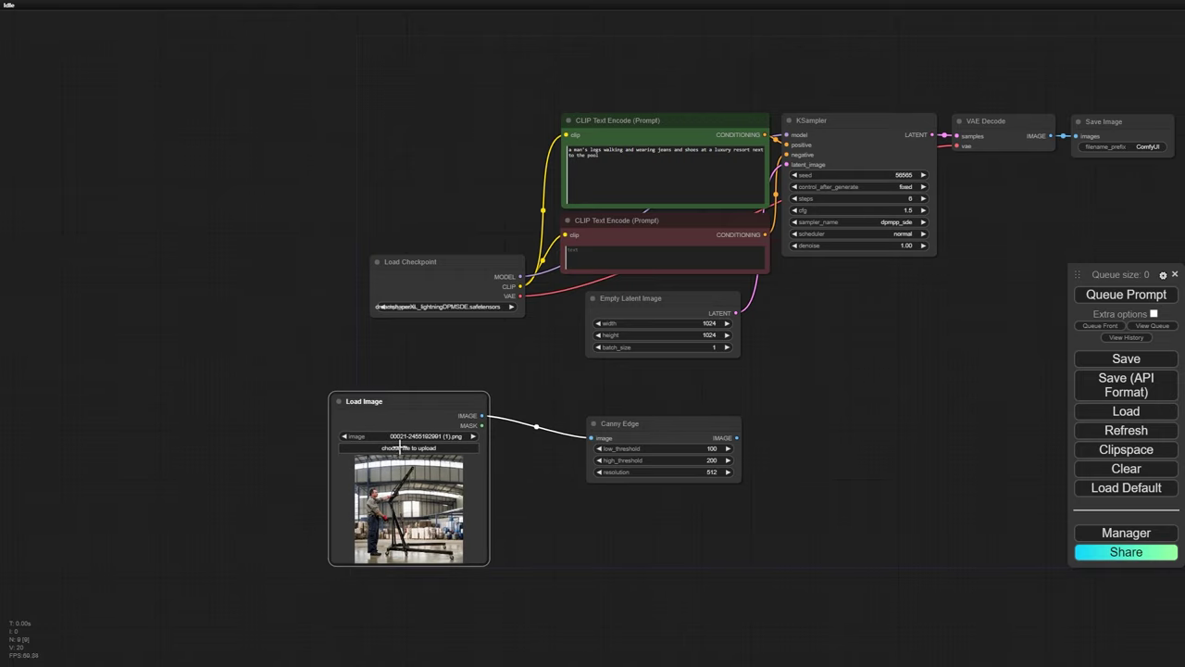
# - Load "Shoes for canny.png" into the Load Image node and attach a Preview Image node to the Canny Edge output
pyautogui.click(409, 447)
pyautogui.doubleClick(435, 100)
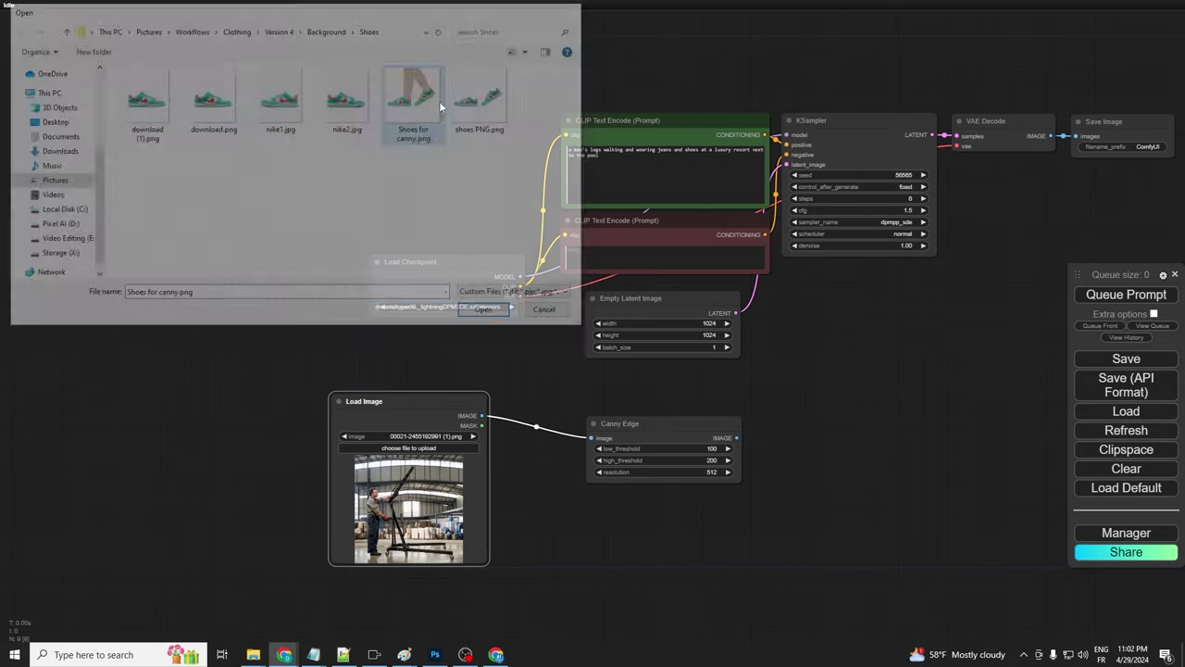
pyautogui.moveTo(403, 396); pyautogui.dragTo(435, 392)
pyautogui.moveTo(670, 435); pyautogui.dragTo(661, 516)
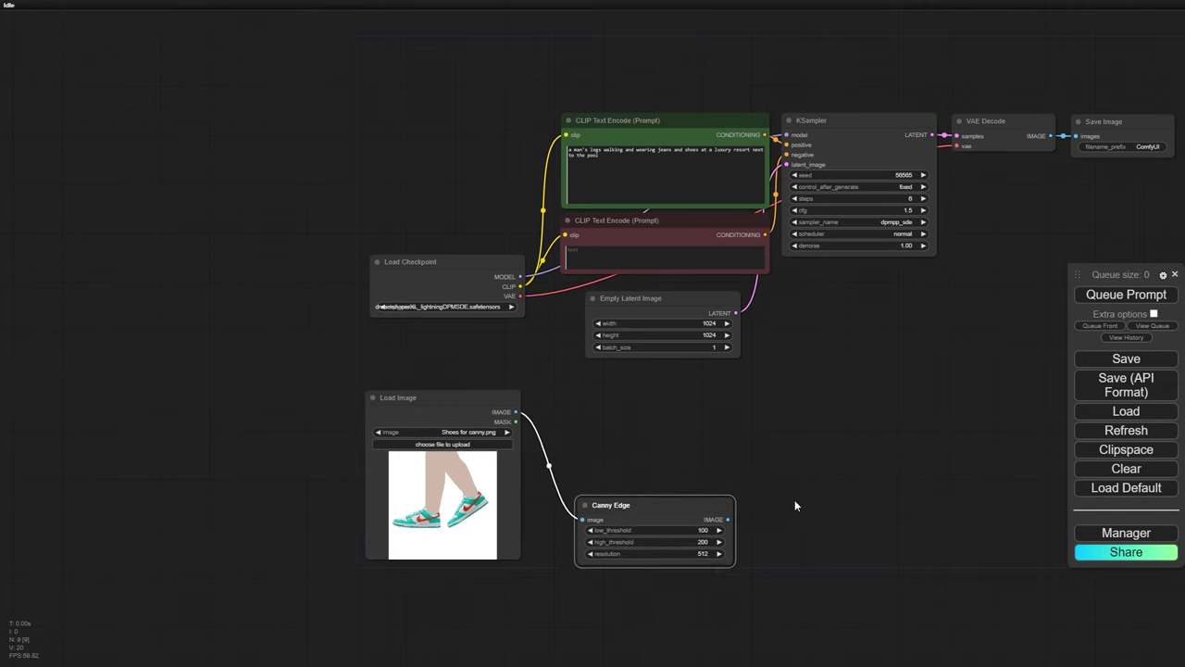
pyautogui.moveTo(731, 519); pyautogui.dragTo(797, 509)
pyautogui.click(821, 589)
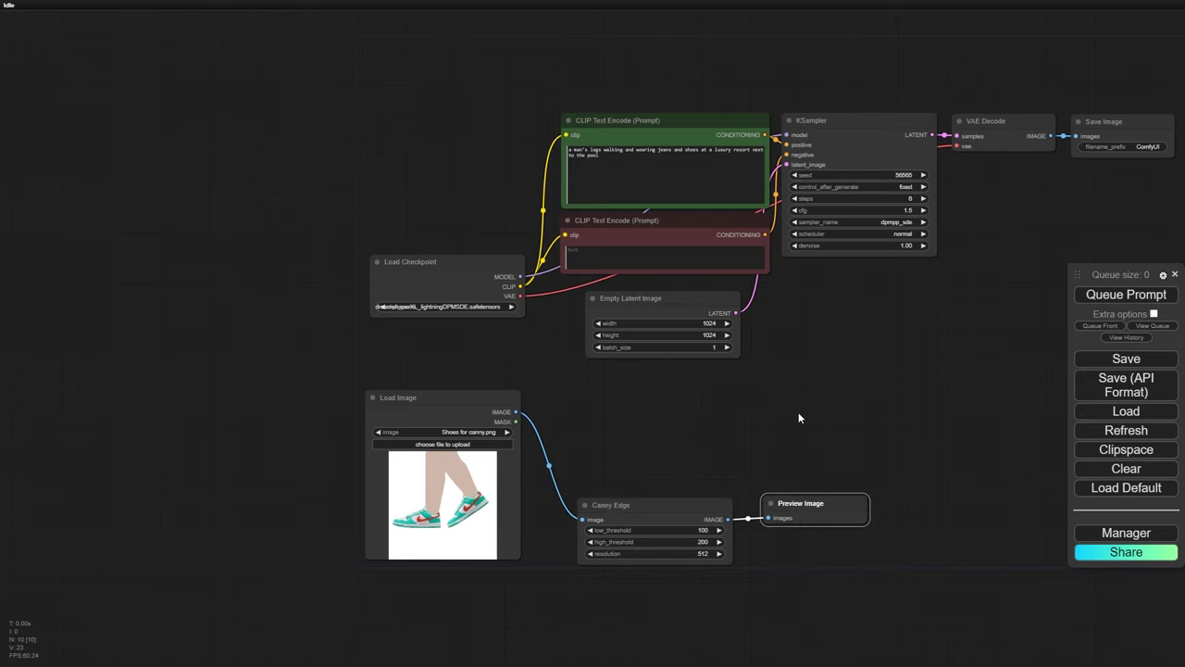
# - Bypass all the generation nodes and queue the prompt to render only the Canny edge preview
pyautogui.scroll(-3, 500, 405)
pyautogui.moveTo(956, 140); pyautogui.dragTo(504, 370)
pyautogui.hotkey('ctrl', 'b')
pyautogui.scroll(4, 598, 451)
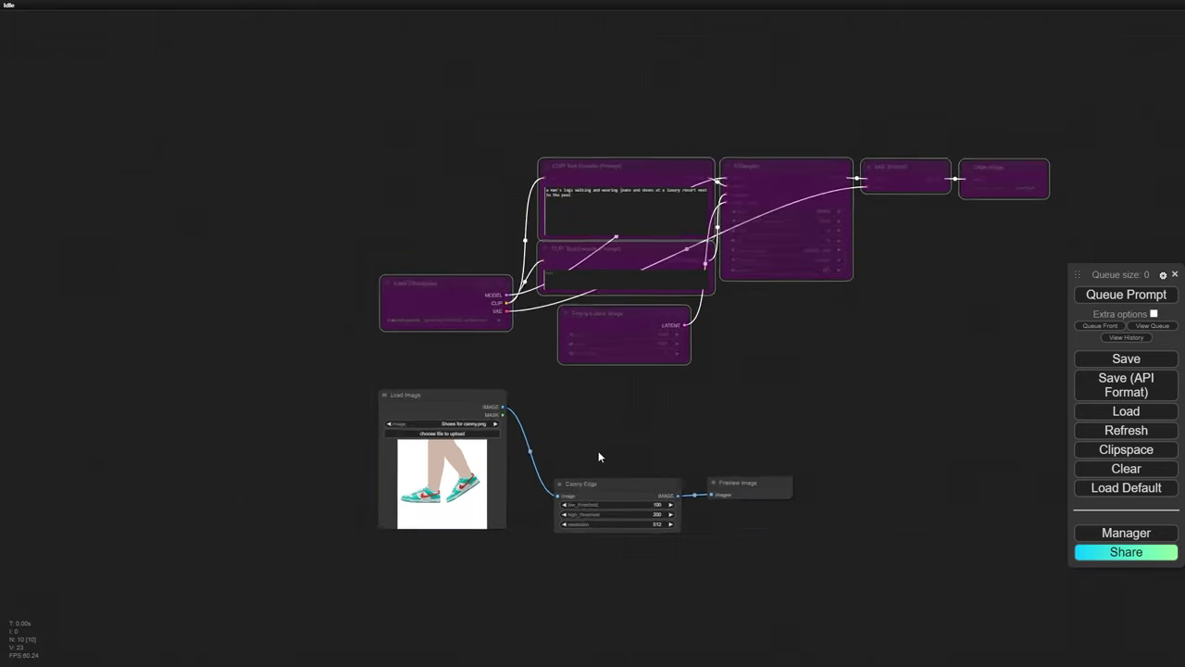
pyautogui.click(1128, 304)
pyautogui.scroll(3, 811, 557)
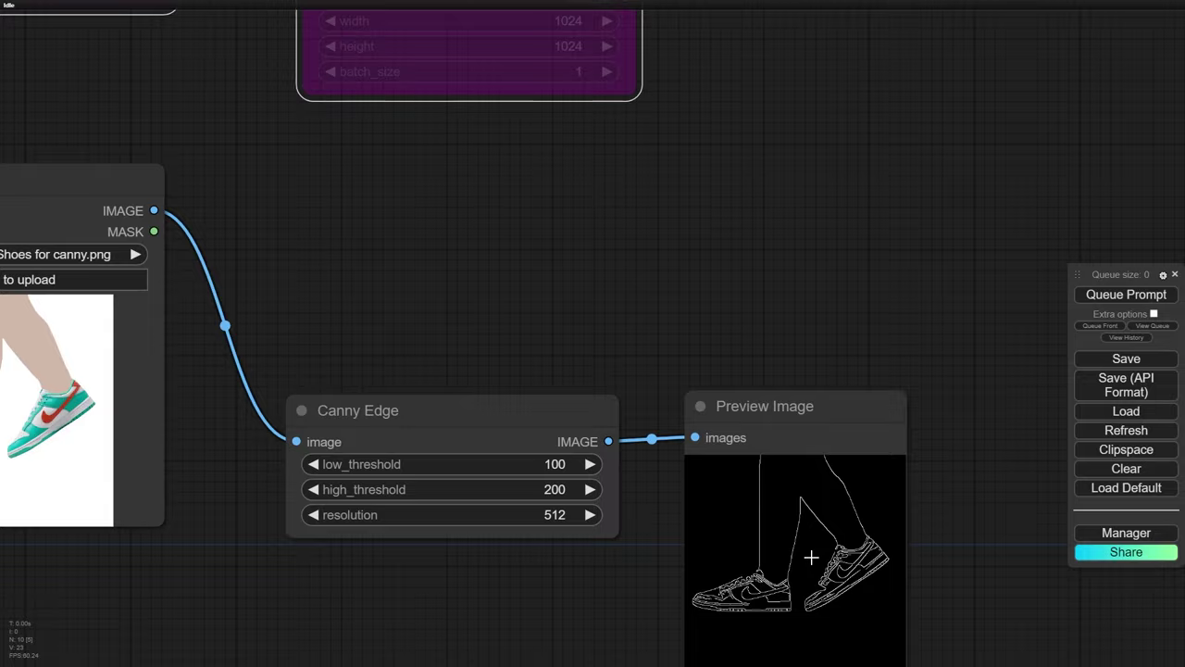
# - Set the Canny Edge low_threshold to 24 and high_threshold to 168
pyautogui.scroll(1, 811, 556)
pyautogui.moveTo(600, 474); pyautogui.dragTo(605, 382)
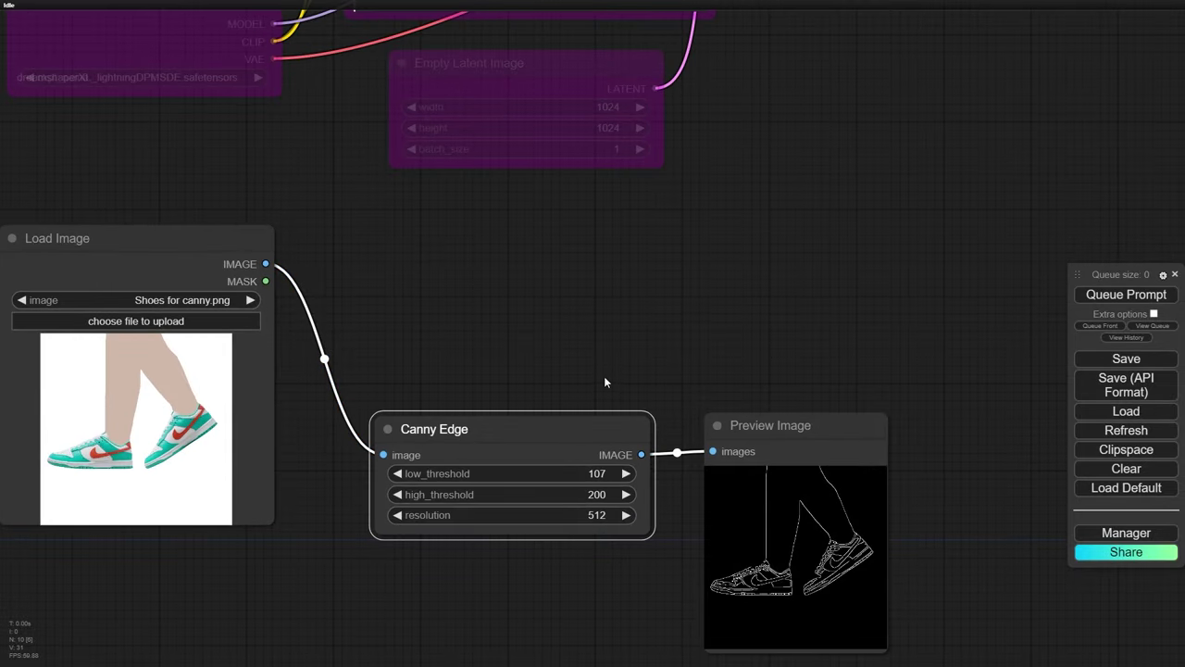
pyautogui.moveTo(600, 475); pyautogui.dragTo(527, 477)
pyautogui.scroll(-2, 762, 379)
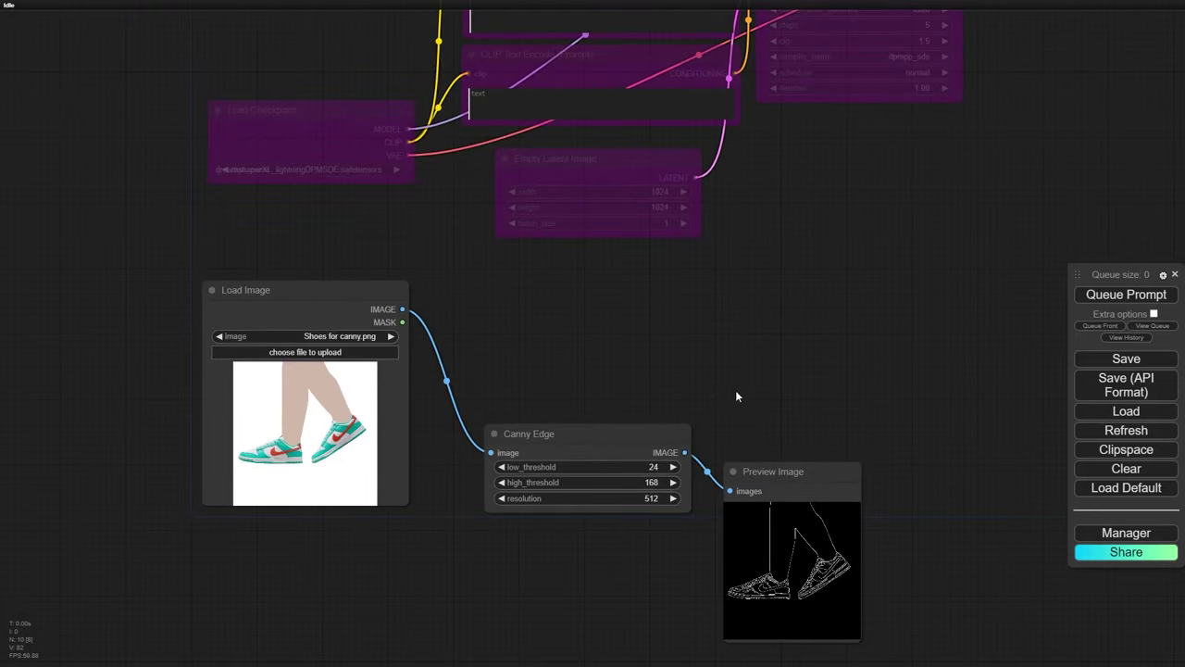
# - Add an Apply ControlNet (Advanced) node above the Canny Edge node and re-enable the bypassed generation nodes
pyautogui.doubleClick(695, 359)
pyautogui.write('apply')
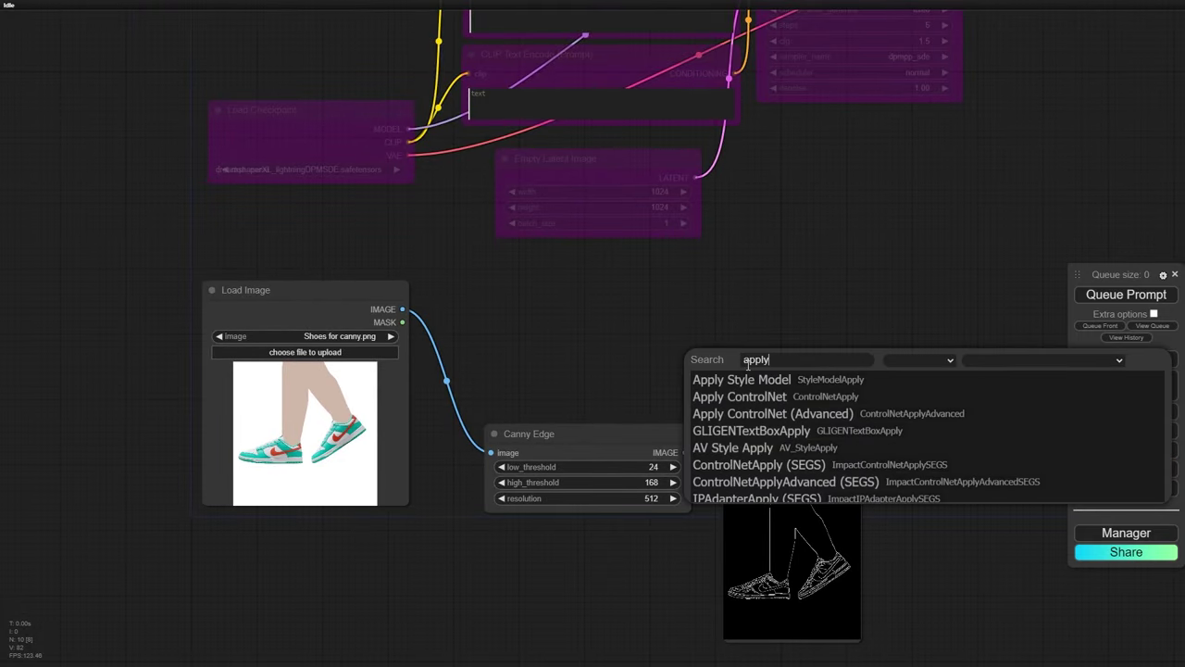
pyautogui.click(777, 413)
pyautogui.moveTo(802, 367); pyautogui.dragTo(559, 299)
# - Route both prompt conditionings through the Apply ControlNet node into the KSampler's positive and negative inputs
pyautogui.moveTo(617, 121); pyautogui.dragTo(448, 395)
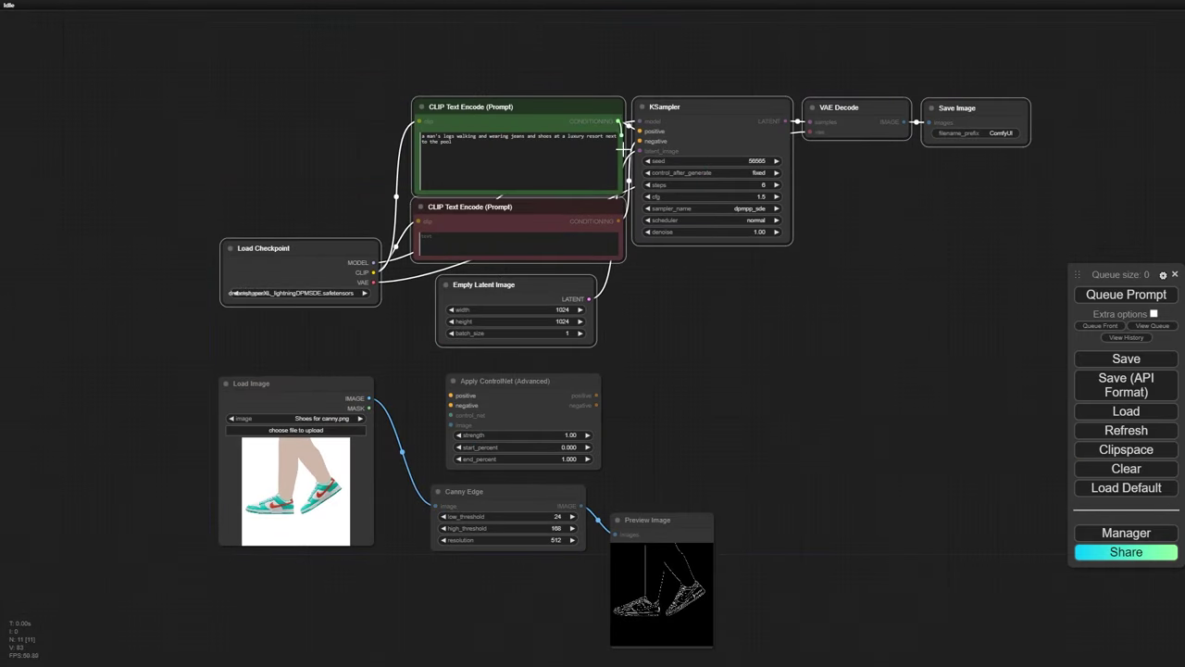
pyautogui.moveTo(618, 220); pyautogui.dragTo(451, 404)
pyautogui.moveTo(663, 434); pyautogui.dragTo(687, 462)
pyautogui.moveTo(621, 423); pyautogui.dragTo(663, 159)
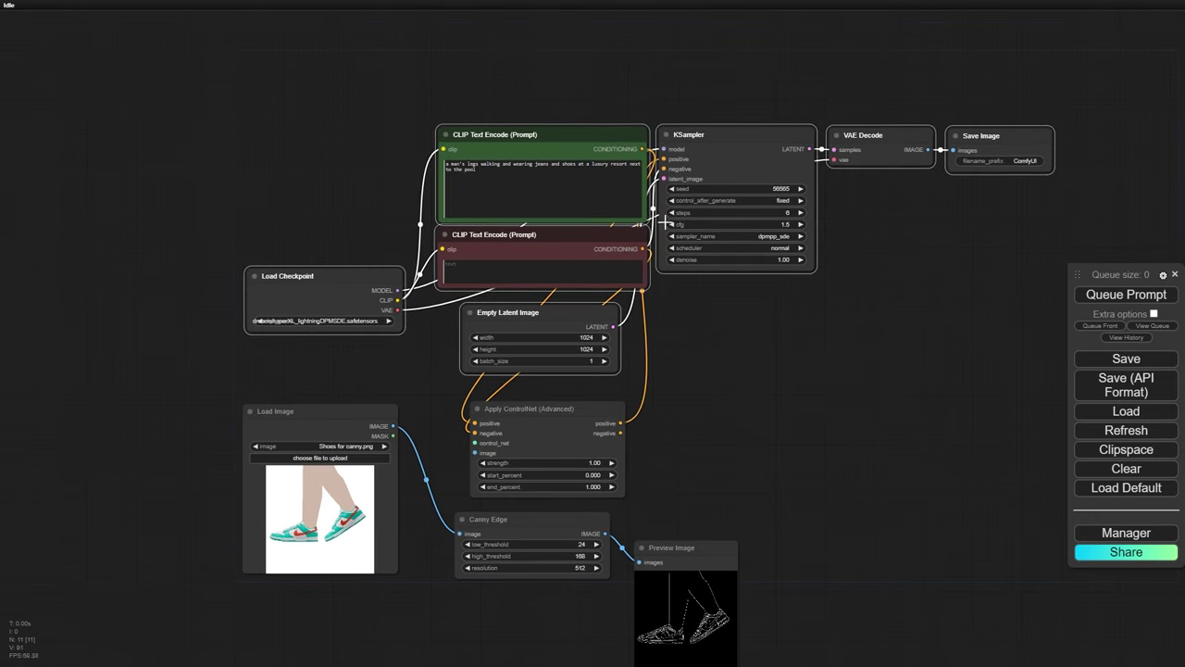
pyautogui.moveTo(620, 432); pyautogui.dragTo(665, 169)
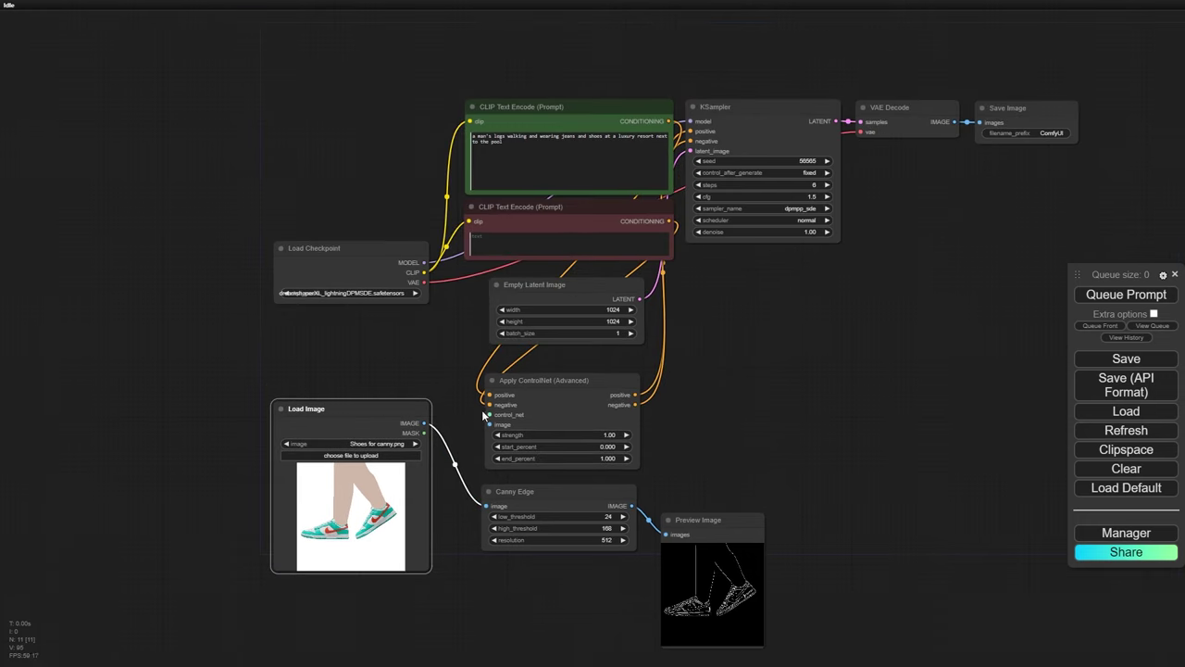
# - Add a Load ControlNet Model node on the control_net input and select diffusers_xl_canny_full.safetensors
pyautogui.moveTo(489, 415); pyautogui.dragTo(343, 367)
pyautogui.click(402, 413)
pyautogui.click(370, 380)
pyautogui.write('cann')
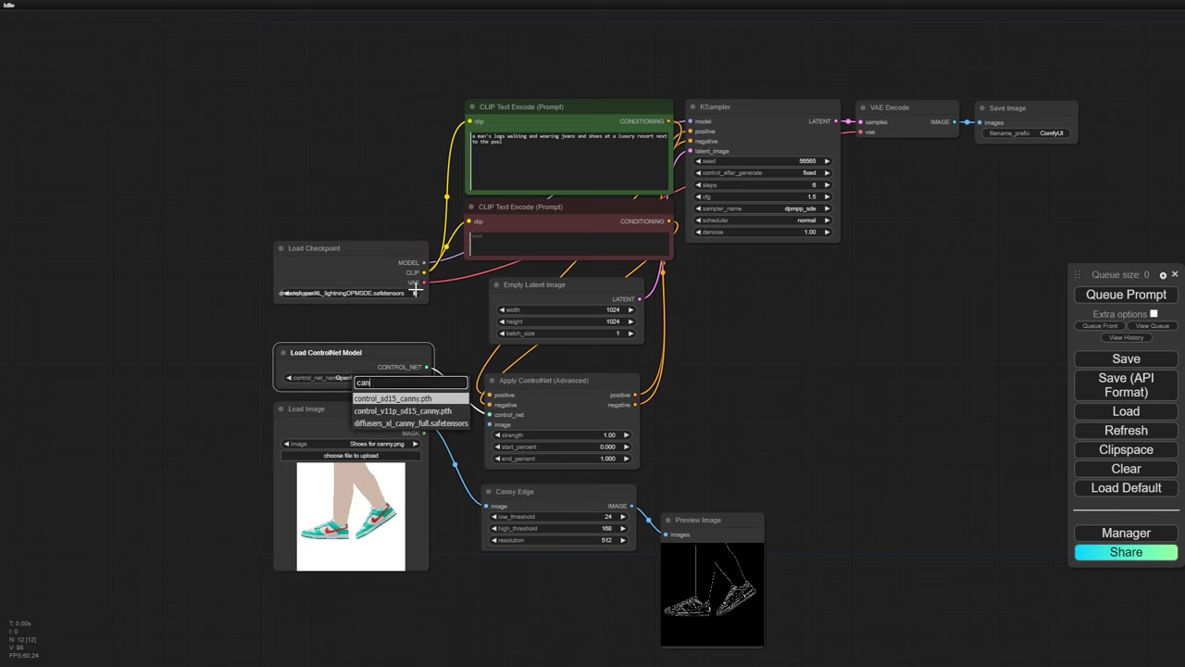
pyautogui.click(413, 423)
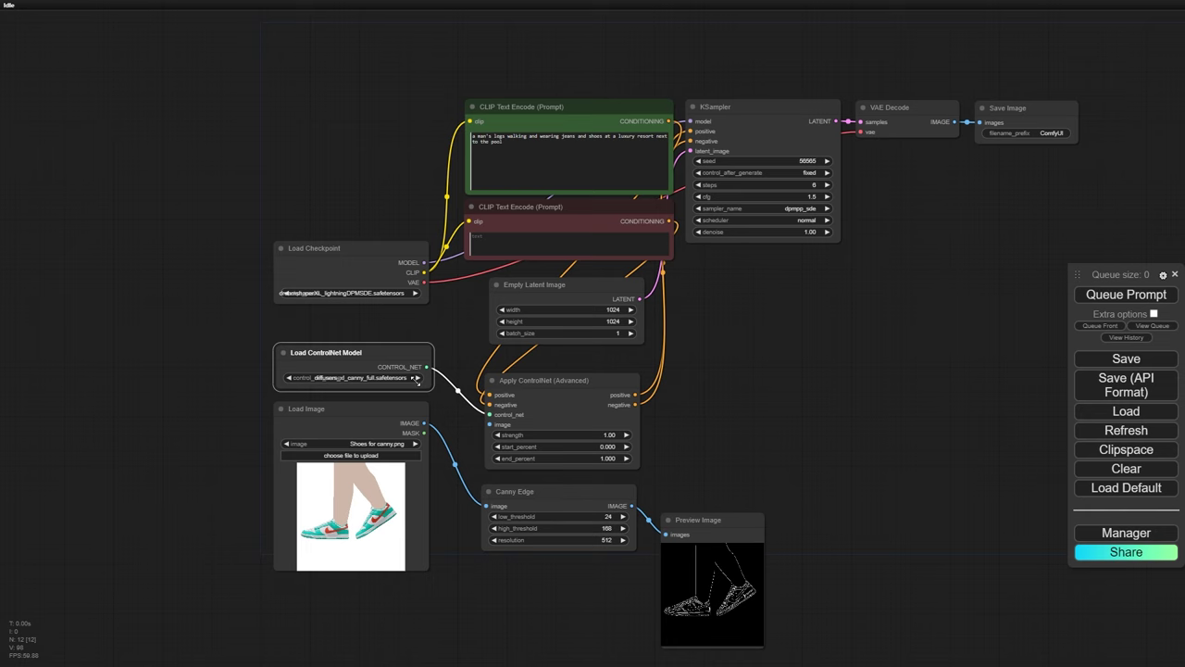
# - Set the Apply ControlNet strength to 0.7 and its end_percent to 0.6
pyautogui.click(612, 434)
pyautogui.write('0.7')
pyautogui.press('Return')
pyautogui.click(608, 457)
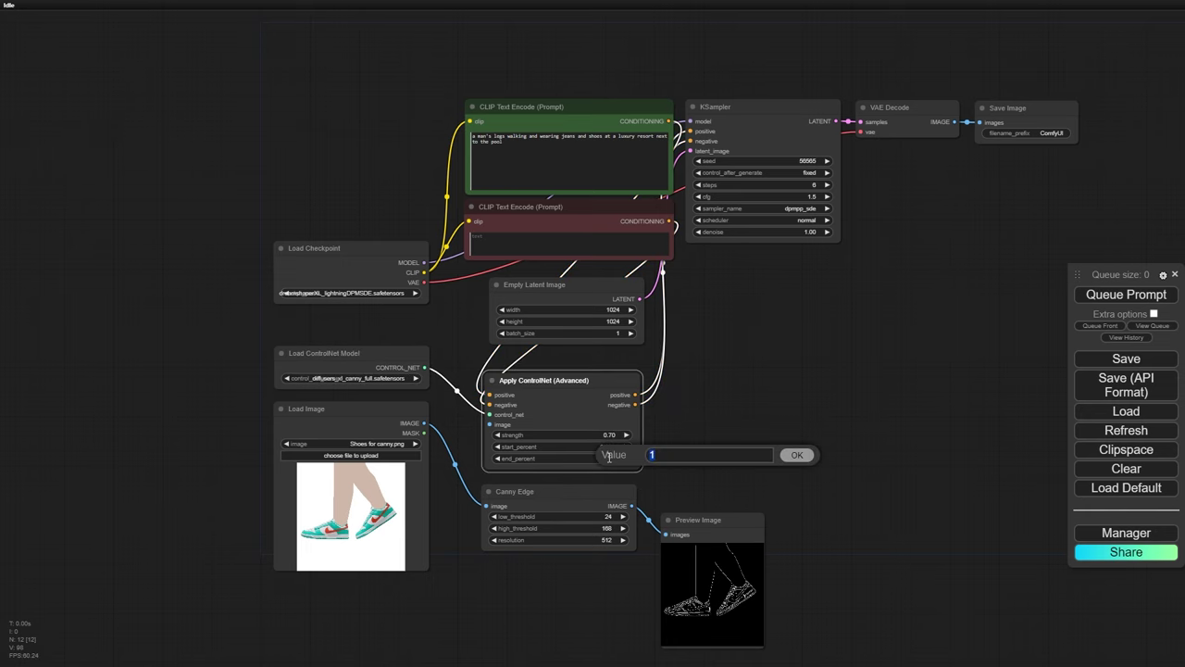
pyautogui.write('0.6')
pyautogui.press('Return')
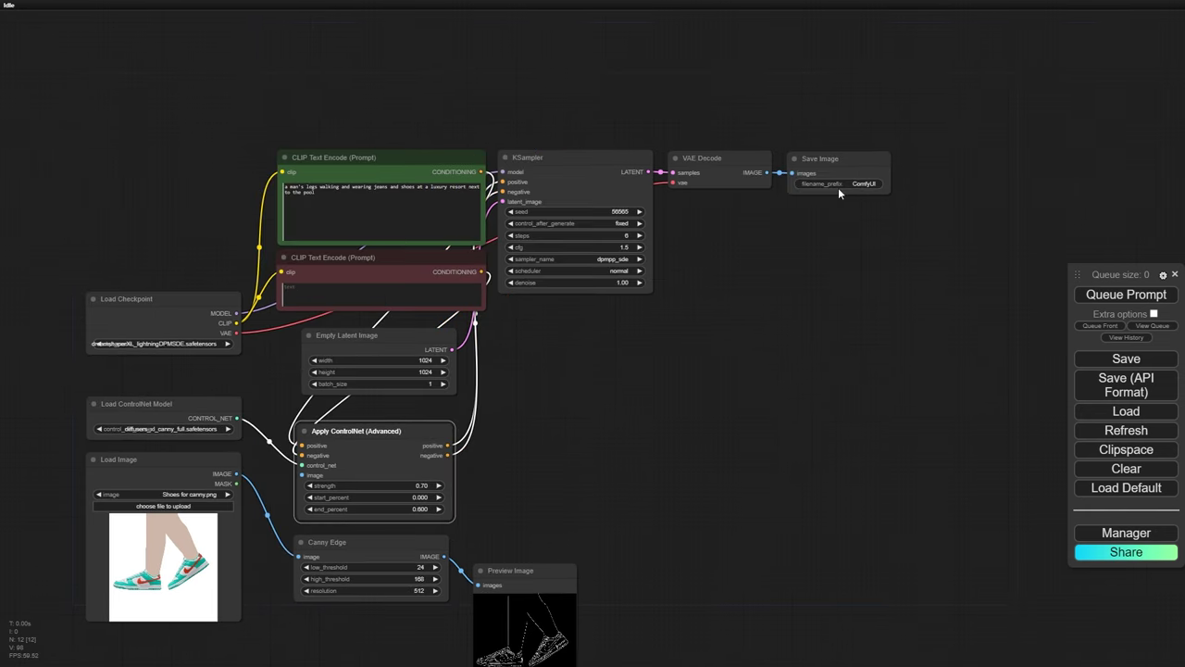
# - Replace the Save Image node with a Preview Bridge (Image) node connected to the VAE Decode output
pyautogui.moveTo(838, 188); pyautogui.dragTo(831, 304)
pyautogui.press('Delete')
pyautogui.doubleClick(828, 198)
pyautogui.write('preview bridge')
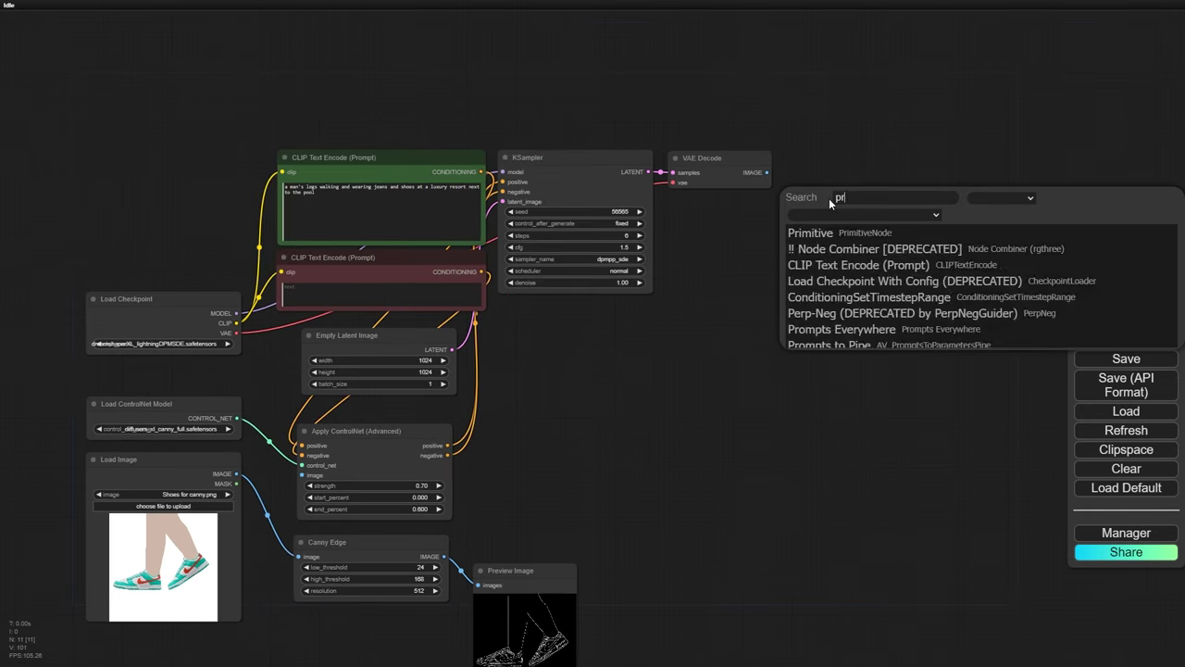
pyautogui.click(881, 232)
pyautogui.moveTo(766, 172); pyautogui.dragTo(802, 245)
pyautogui.scroll(-2, 713, 394)
pyautogui.moveTo(834, 274); pyautogui.dragTo(732, 383)
pyautogui.moveTo(738, 459); pyautogui.dragTo(779, 432)
pyautogui.scroll(3, 686, 552)
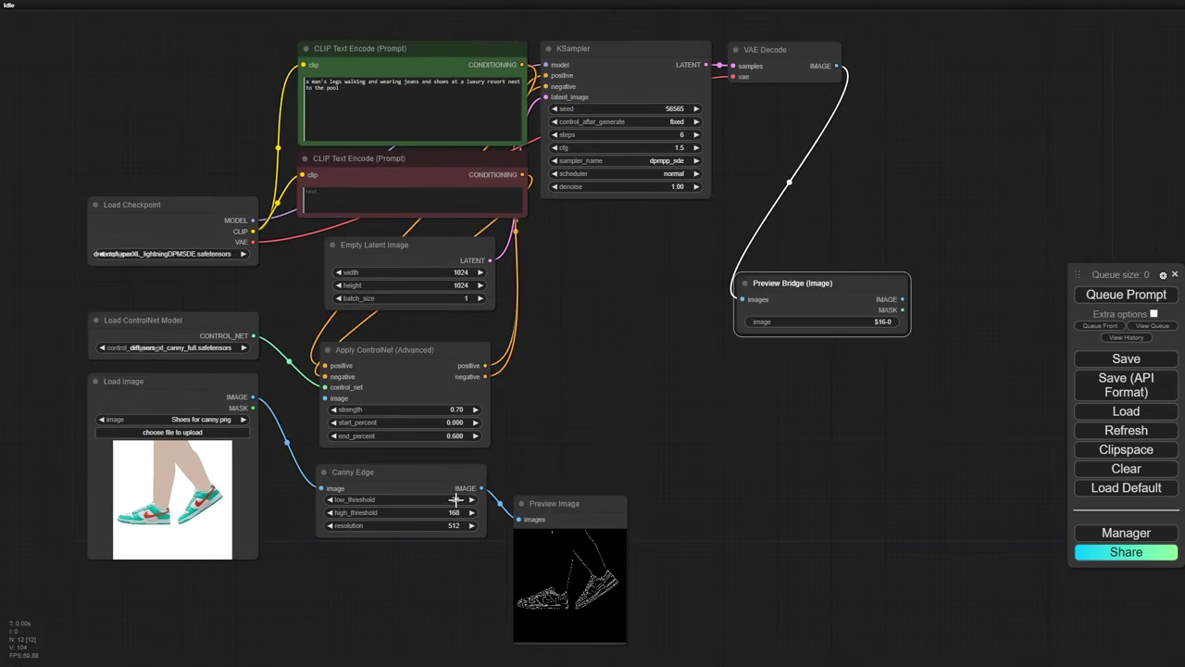
# - Set the Canny Edge thresholds to 37 and 186 and generate with its output connected to the Apply ControlNet image input
pyautogui.moveTo(455, 500); pyautogui.dragTo(325, 398)
pyautogui.click(1113, 297)
pyautogui.scroll(-2, 574, 380)
pyautogui.moveTo(786, 302); pyautogui.dragTo(778, 287)
# - Generate further image variations with the KSampler seeds 56566, 56568 and 56569
pyautogui.click(1108, 294)
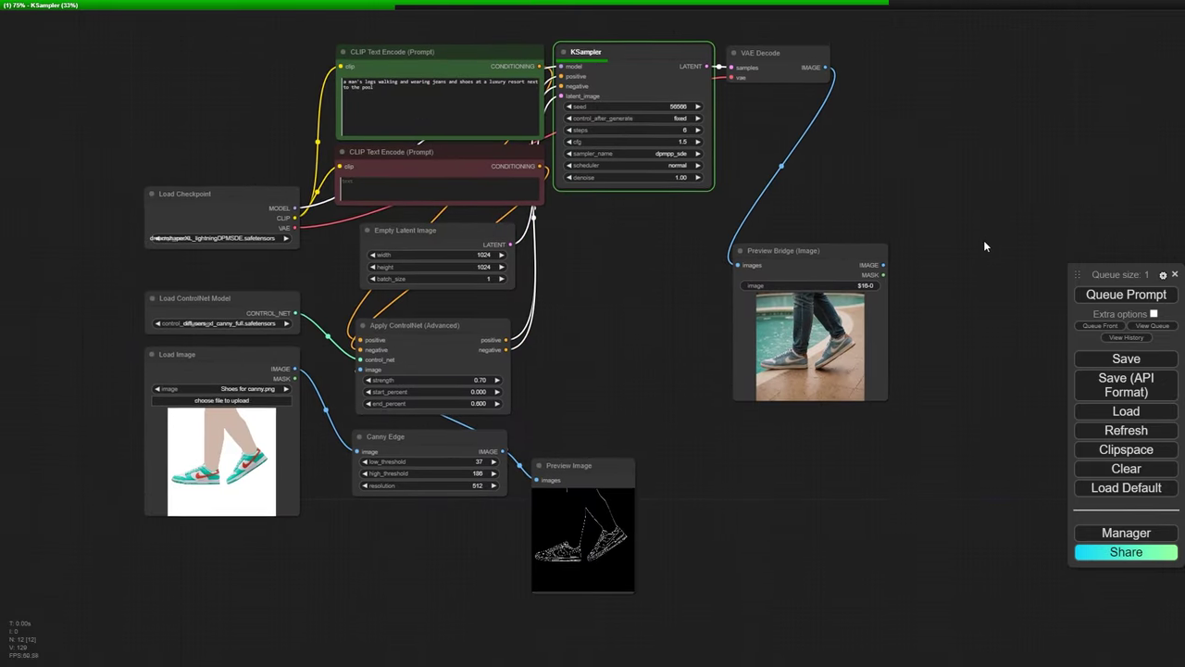
pyautogui.moveTo(983, 246); pyautogui.dragTo(972, 271)
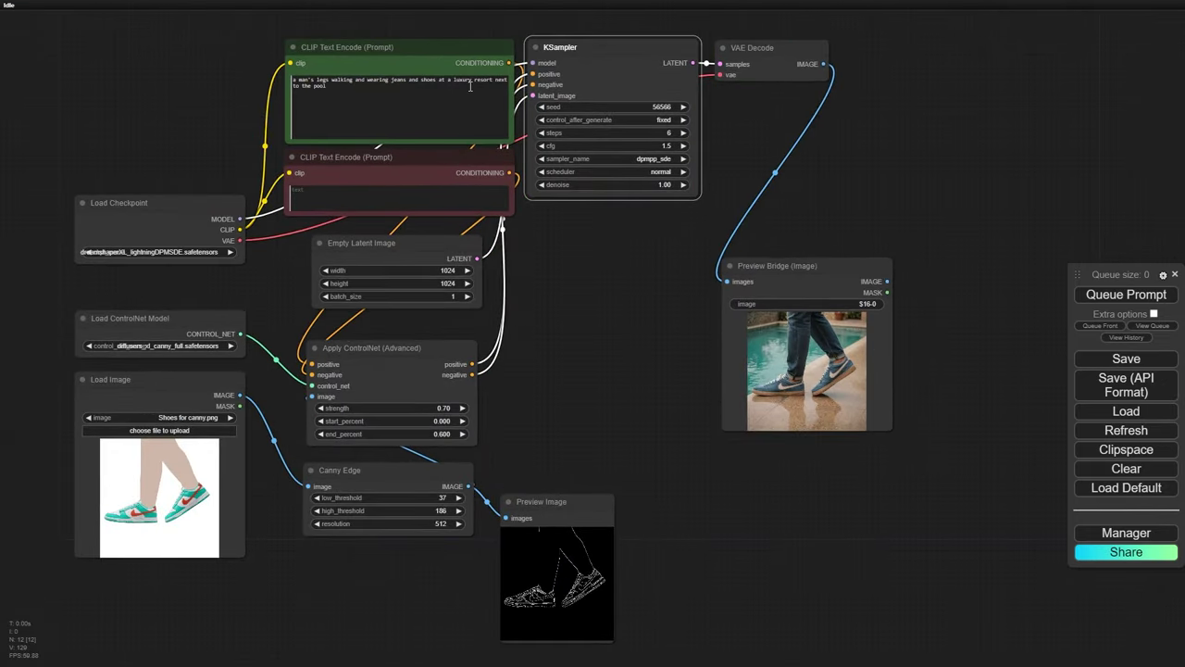
pyautogui.click(683, 107)
pyautogui.click(682, 106)
pyautogui.click(1125, 294)
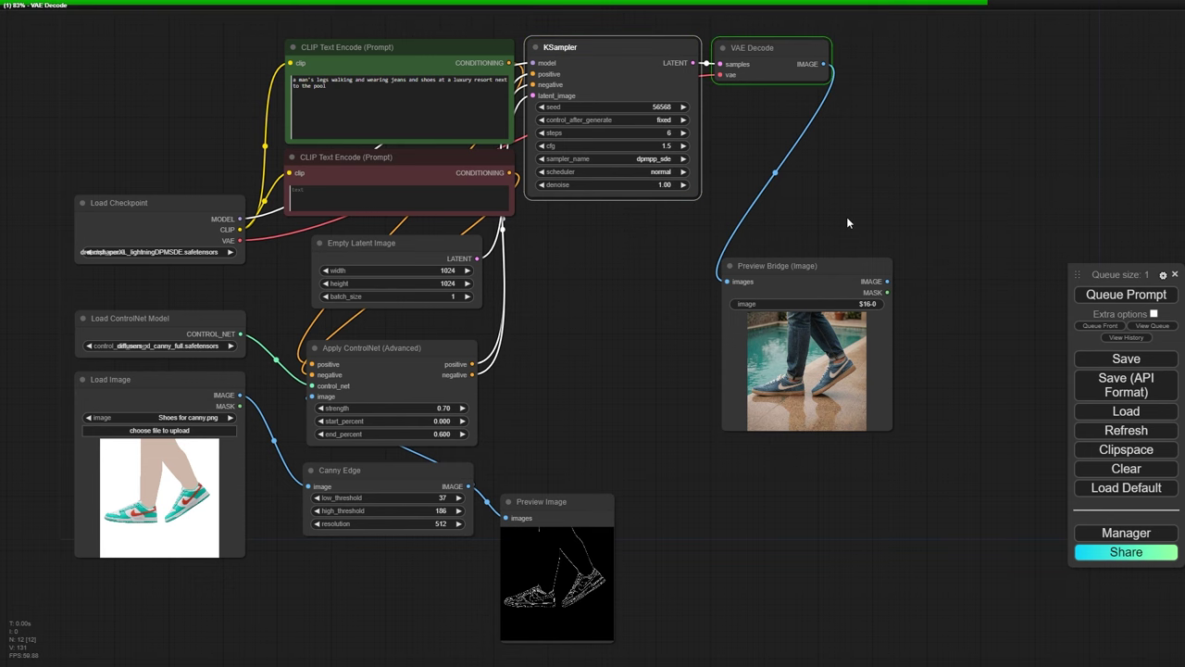
pyautogui.click(683, 107)
pyautogui.click(1126, 295)
# - Generate a variation with seed 56570 and enlarge the Preview Bridge node, shifting it up beside the other nodes
pyautogui.scroll(5, 844, 370)
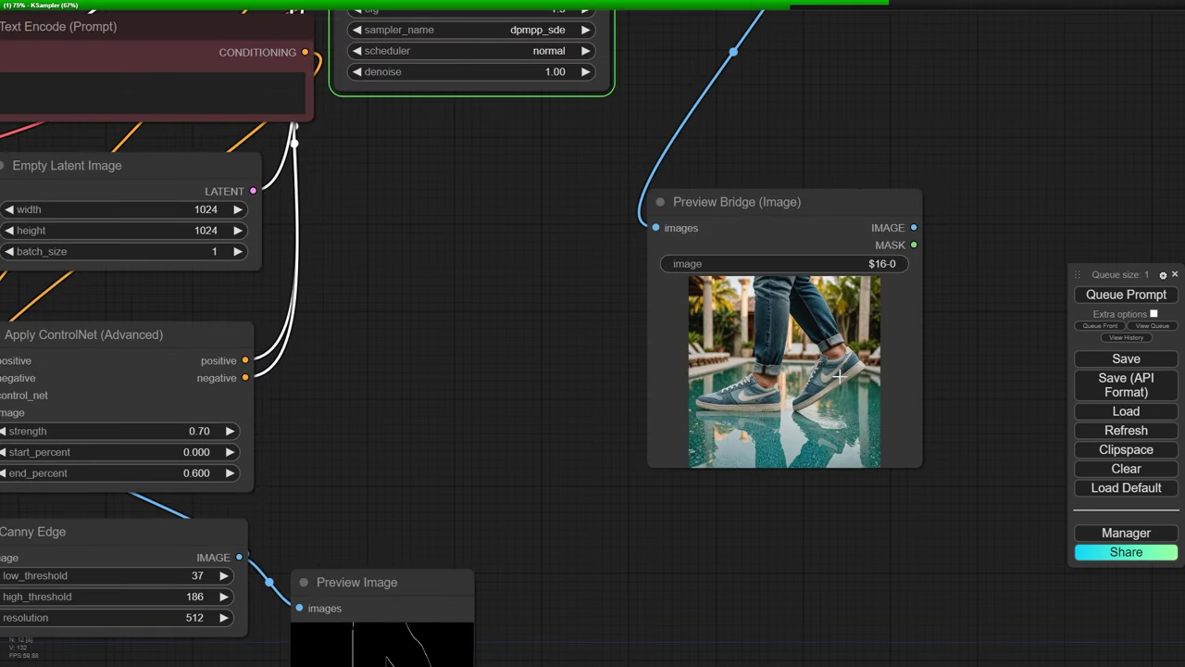
pyautogui.scroll(-2, 797, 126)
pyautogui.moveTo(798, 126); pyautogui.dragTo(785, 208)
pyautogui.click(608, 60)
pyautogui.click(1126, 295)
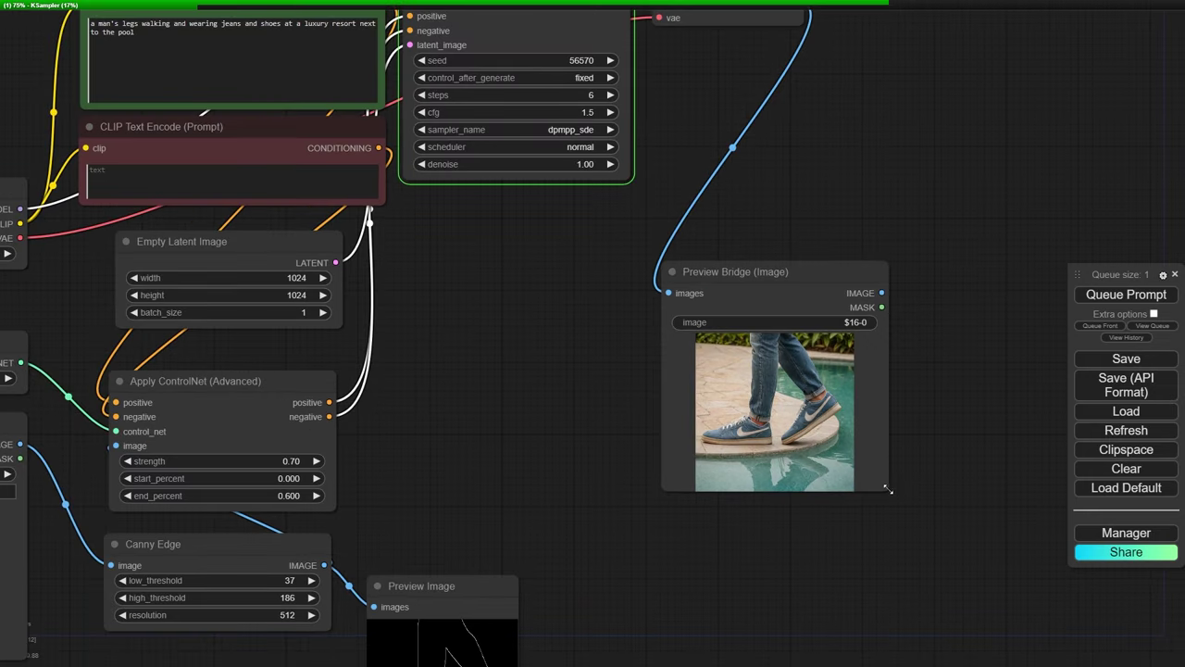
pyautogui.moveTo(891, 488); pyautogui.dragTo(1009, 588)
pyautogui.moveTo(867, 274); pyautogui.dragTo(810, 229)
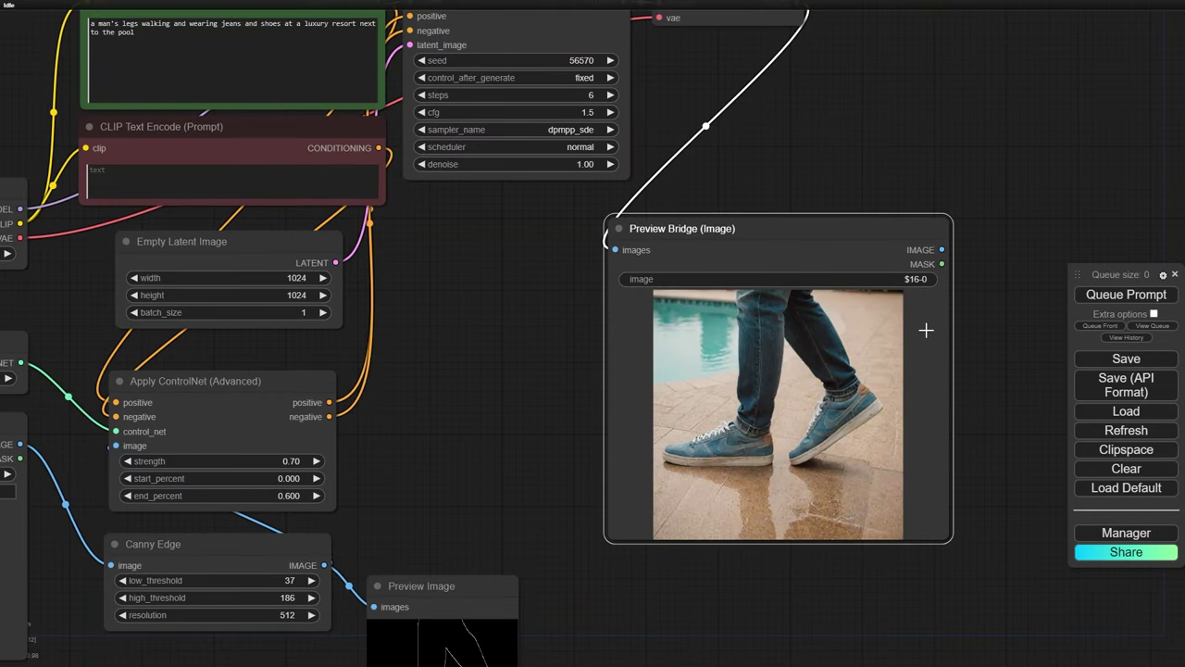
# - Advance the KSampler seed to 56572 and generate the image again
pyautogui.click(608, 60)
pyautogui.click(299, 24)
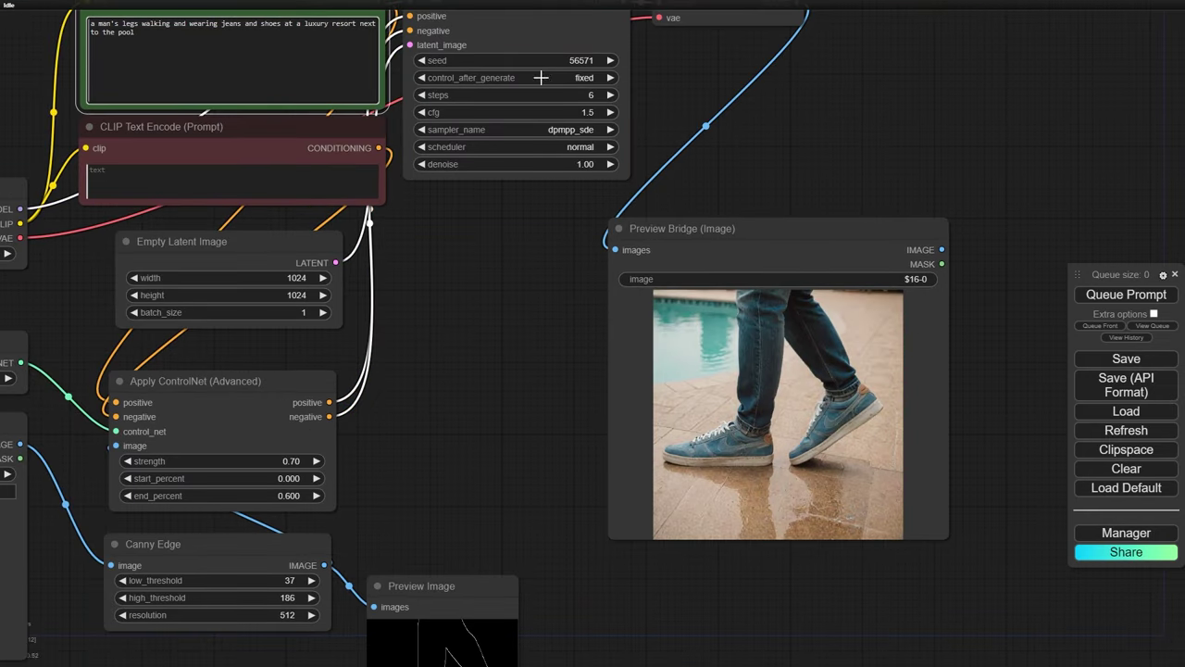
pyautogui.click(611, 60)
pyautogui.hotkey('ctrl', 'Return')
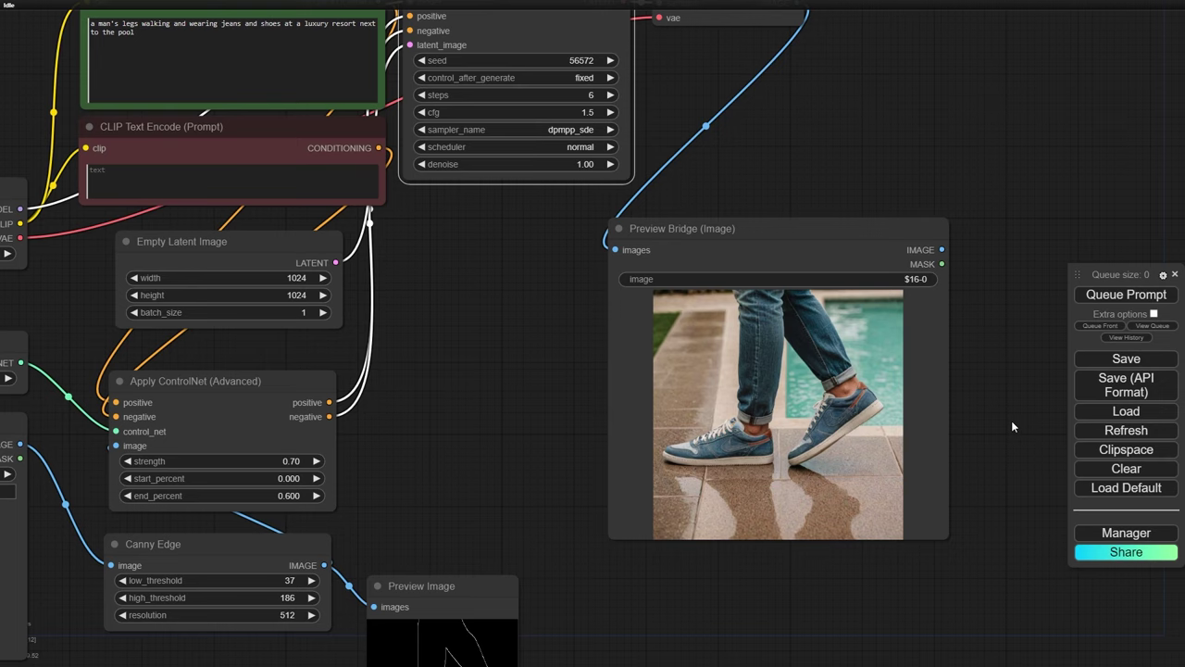
# - Add an HD Ultimate SD Upscale node beside the Preview Bridge node
pyautogui.scroll(-5, 1000, 425)
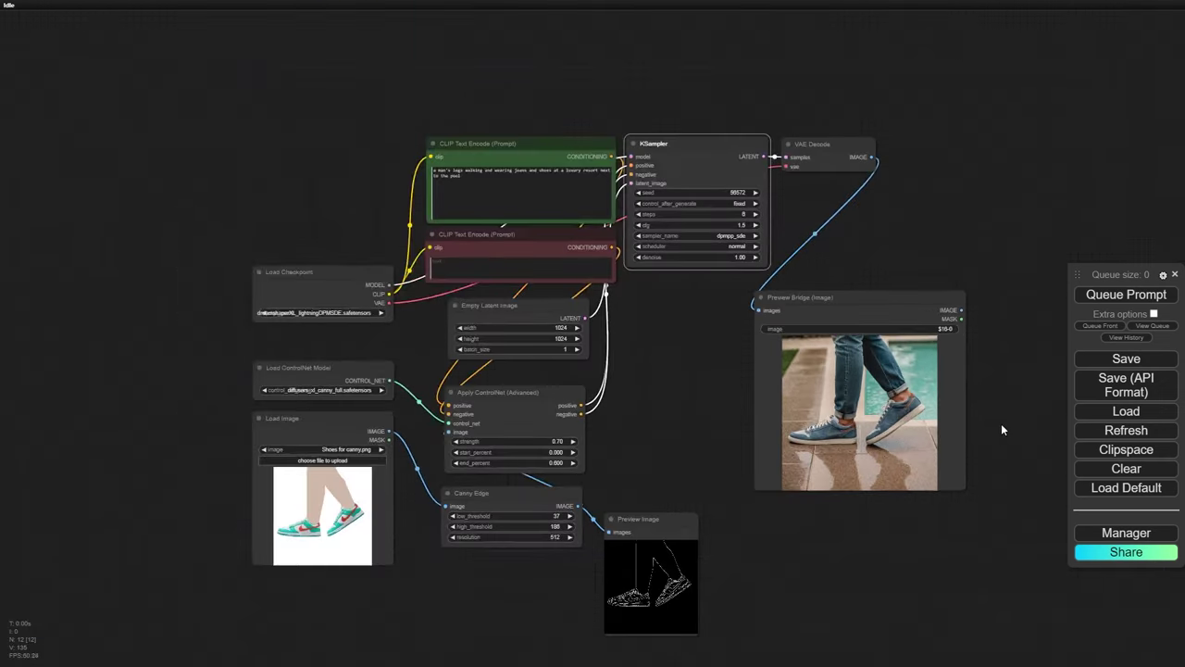
pyautogui.moveTo(1001, 423); pyautogui.dragTo(759, 312)
pyautogui.doubleClick(783, 254)
pyautogui.write('ultimate')
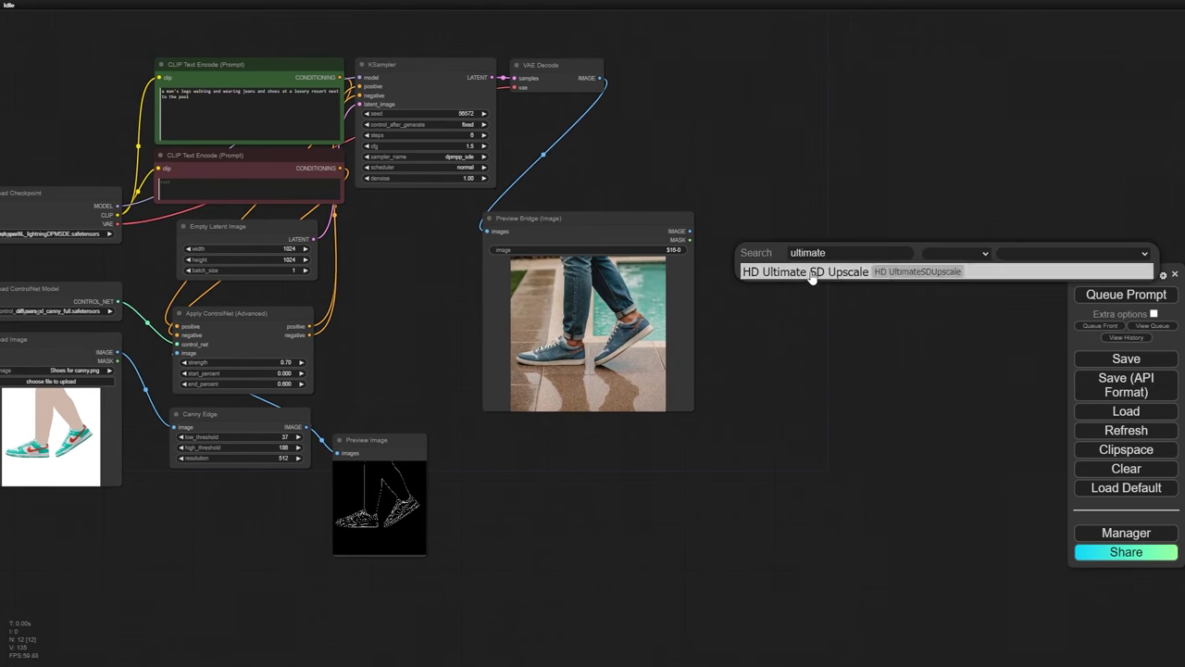
pyautogui.click(808, 270)
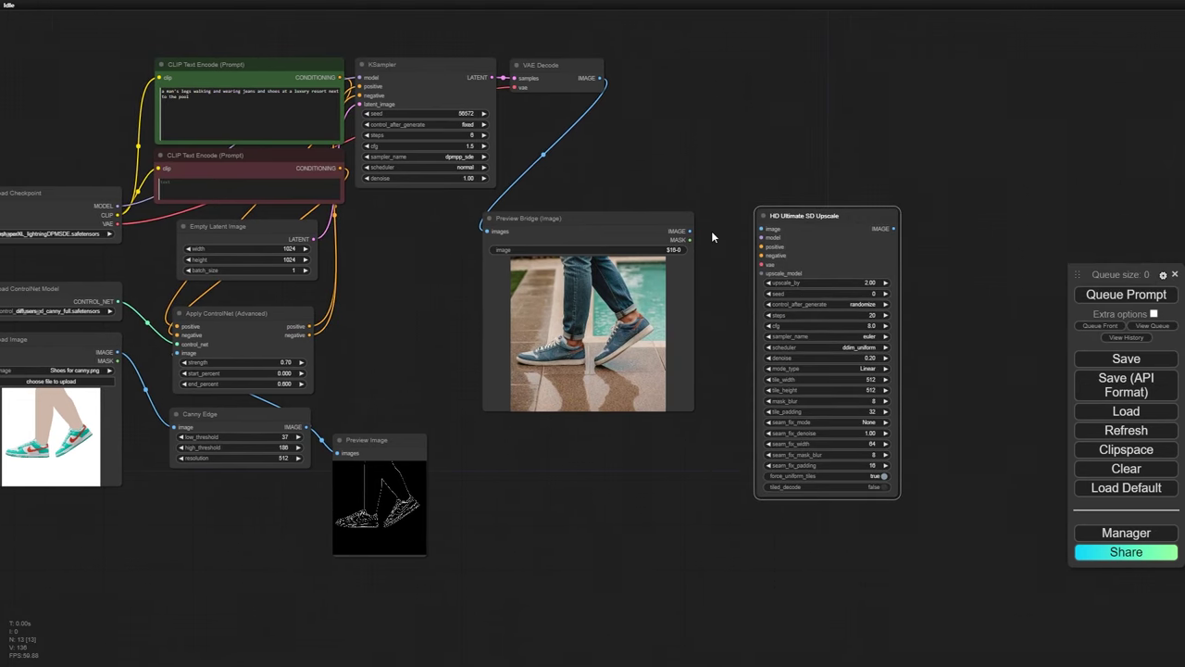
# - Connect the first Preview Bridge image, checkpoint model and VAE, and ControlNet positive and negative conditioning to the HD Ultimate SD Upscale node
pyautogui.moveTo(690, 230); pyautogui.dragTo(762, 229)
pyautogui.moveTo(675, 200); pyautogui.dragTo(673, 230)
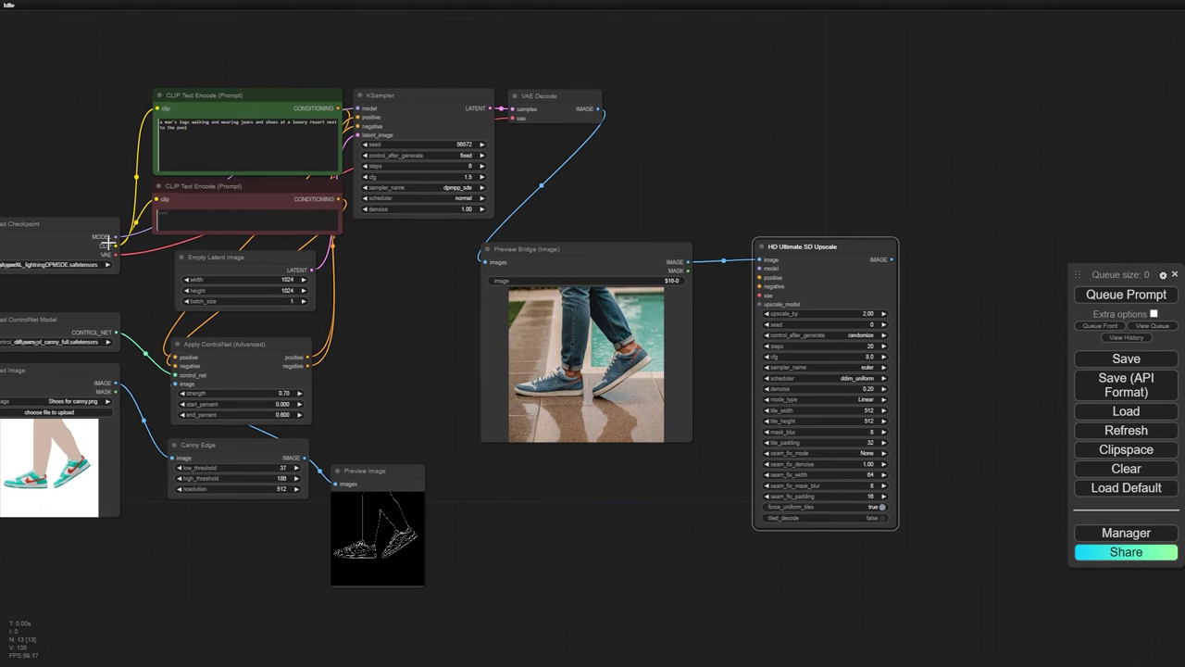
pyautogui.moveTo(118, 237); pyautogui.dragTo(759, 268)
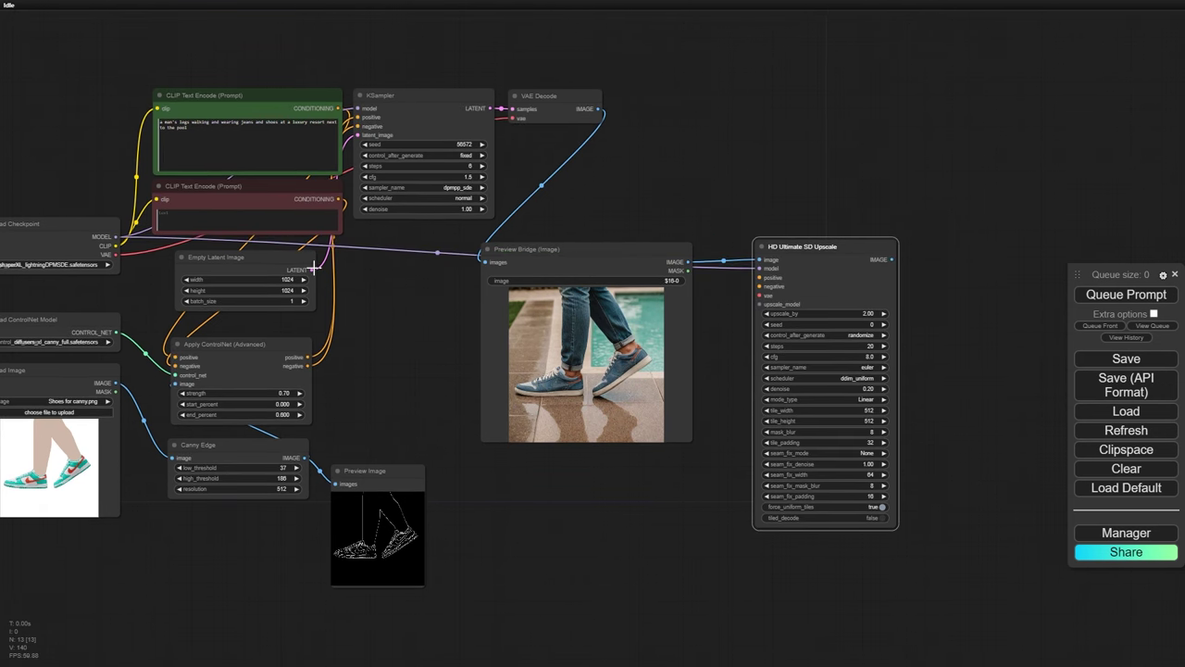
pyautogui.moveTo(310, 356); pyautogui.dragTo(759, 286)
pyautogui.moveTo(118, 254); pyautogui.dragTo(759, 296)
# - Add a Load Upscale Model node using 4x_NMKD-Superscale-SP_178000_G.pth to the upscaler, and attach a Preview Bridge node to its image output
pyautogui.moveTo(760, 304); pyautogui.dragTo(833, 197)
pyautogui.click(807, 259)
pyautogui.click(839, 219)
pyautogui.click(910, 252)
pyautogui.moveTo(892, 259); pyautogui.dragTo(955, 249)
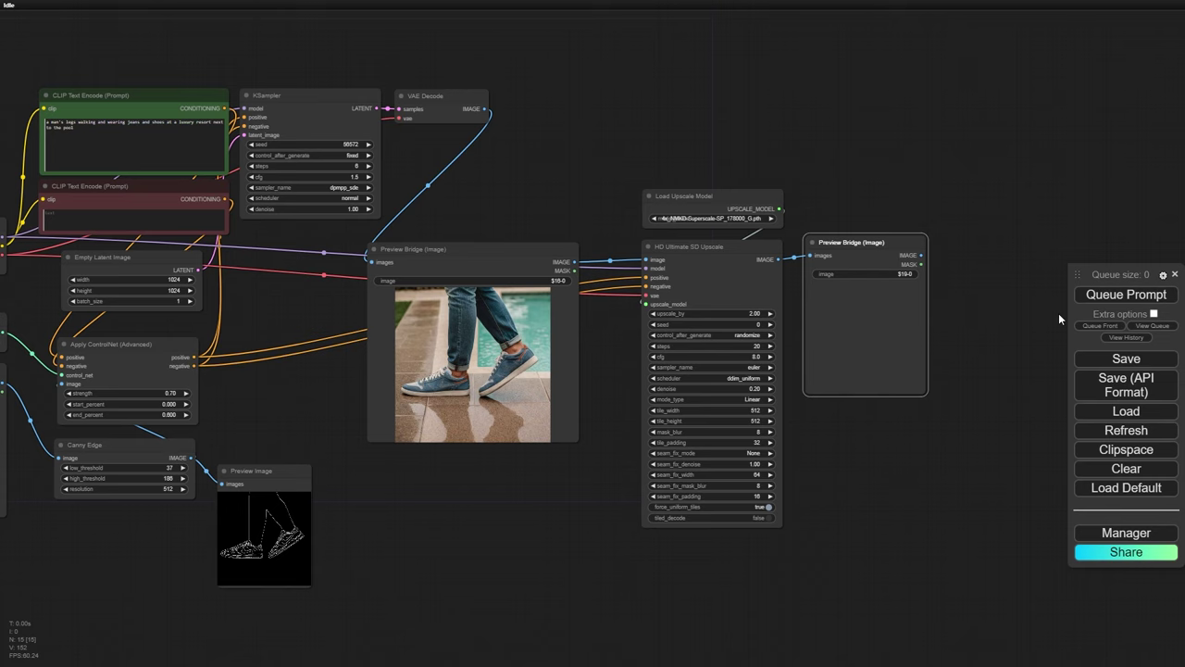
# - Set the HD Ultimate SD Upscale node to 6 steps, cfg 1.5, the dpmpp_sde sampler and the normal scheduler
pyautogui.click(741, 345)
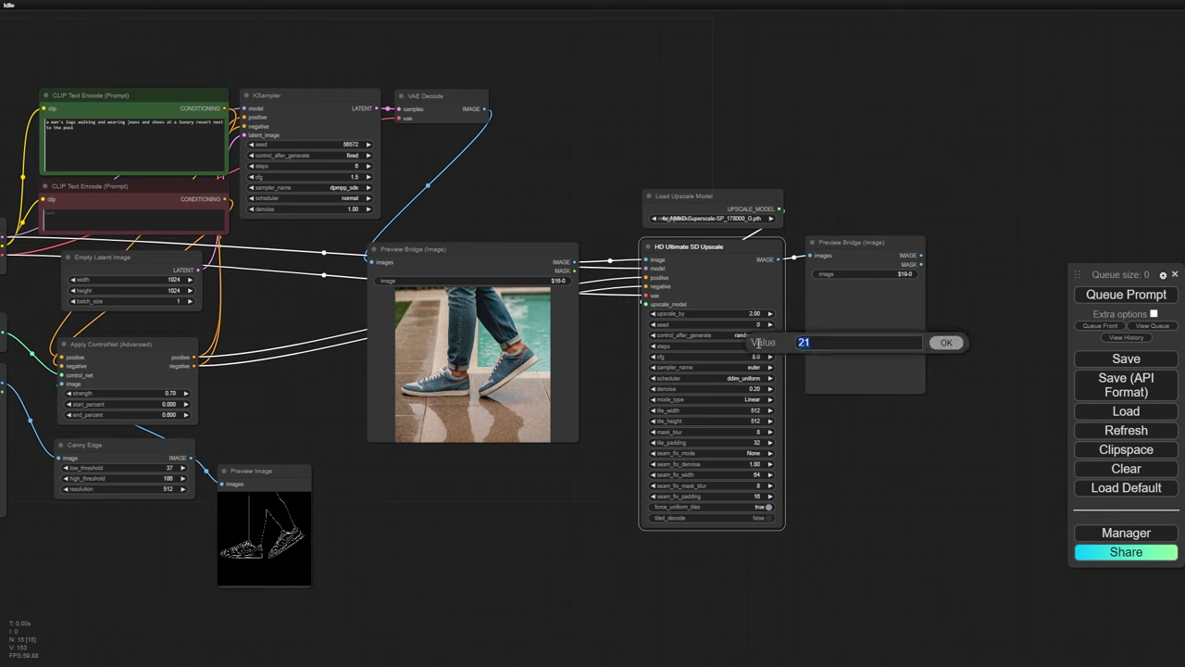
pyautogui.write('6')
pyautogui.press('Return')
pyautogui.click(741, 357)
pyautogui.write('1.5')
pyautogui.press('Return')
pyautogui.click(746, 368)
pyautogui.click(787, 514)
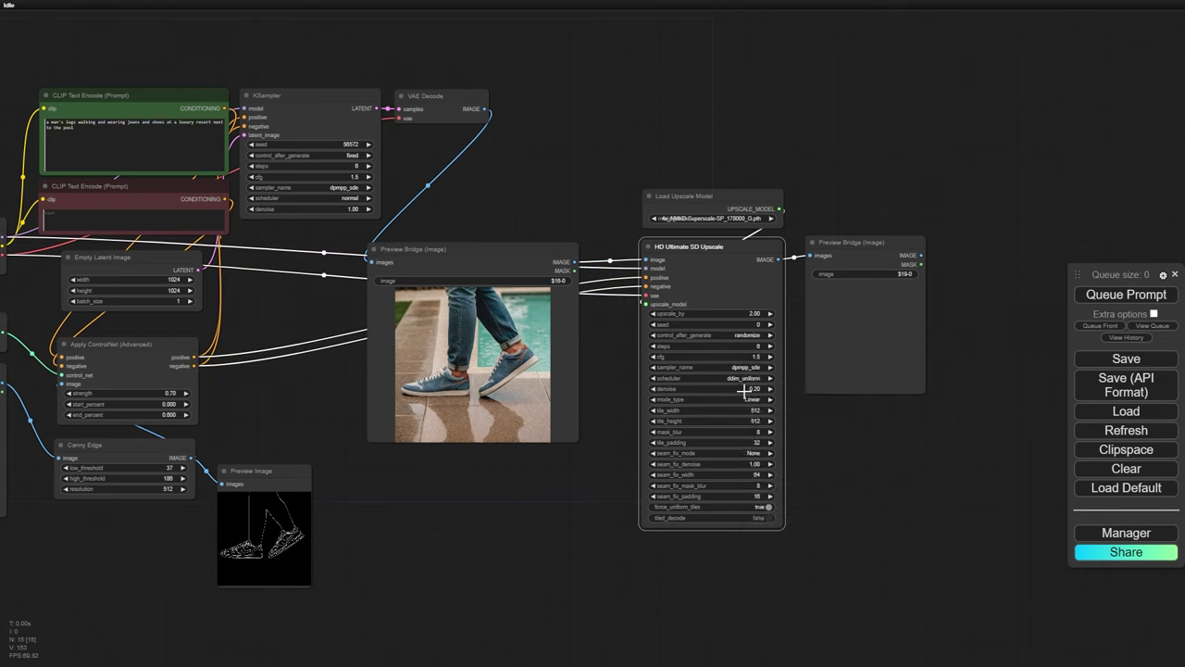
pyautogui.click(761, 379)
pyautogui.click(775, 360)
# - Run the workflow to upscale the generated image and inspect the upscaled preview up close
pyautogui.click(1126, 296)
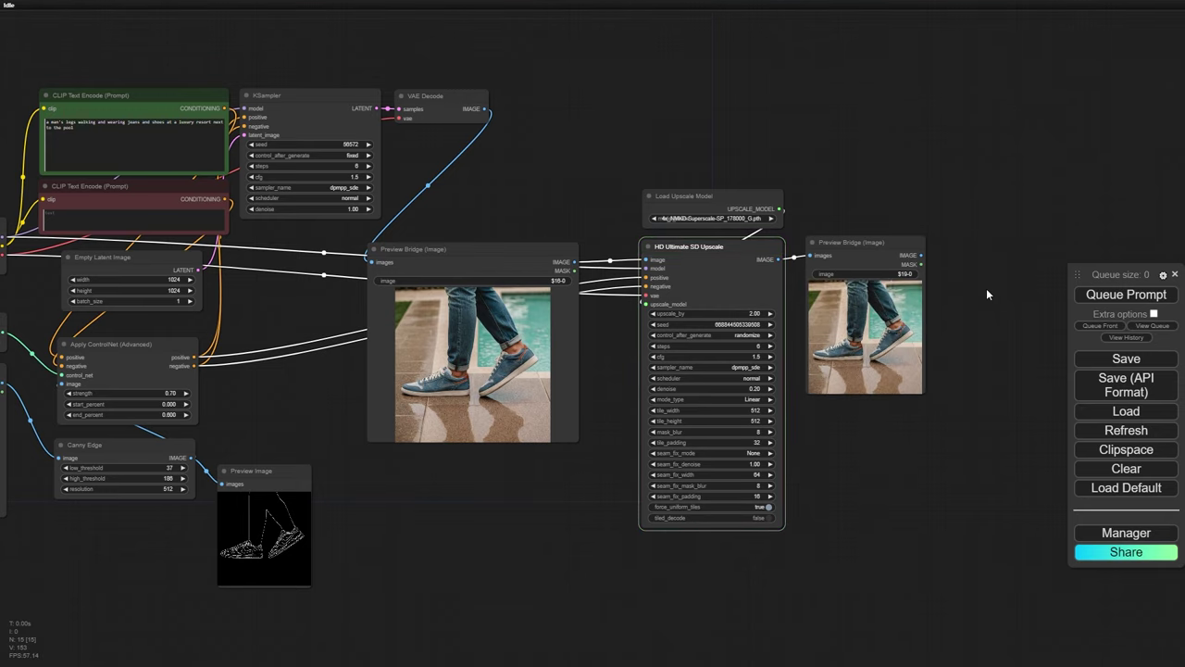
pyautogui.scroll(5, 894, 329)
pyautogui.scroll(4, 887, 329)
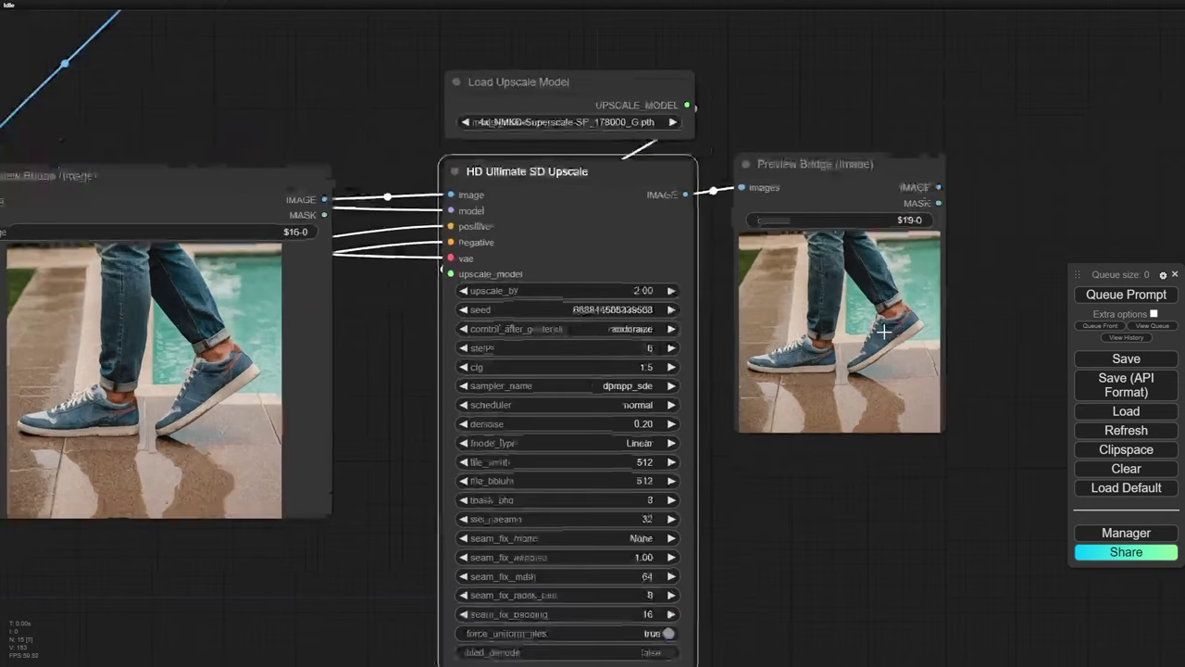
pyautogui.scroll(4, 865, 380)
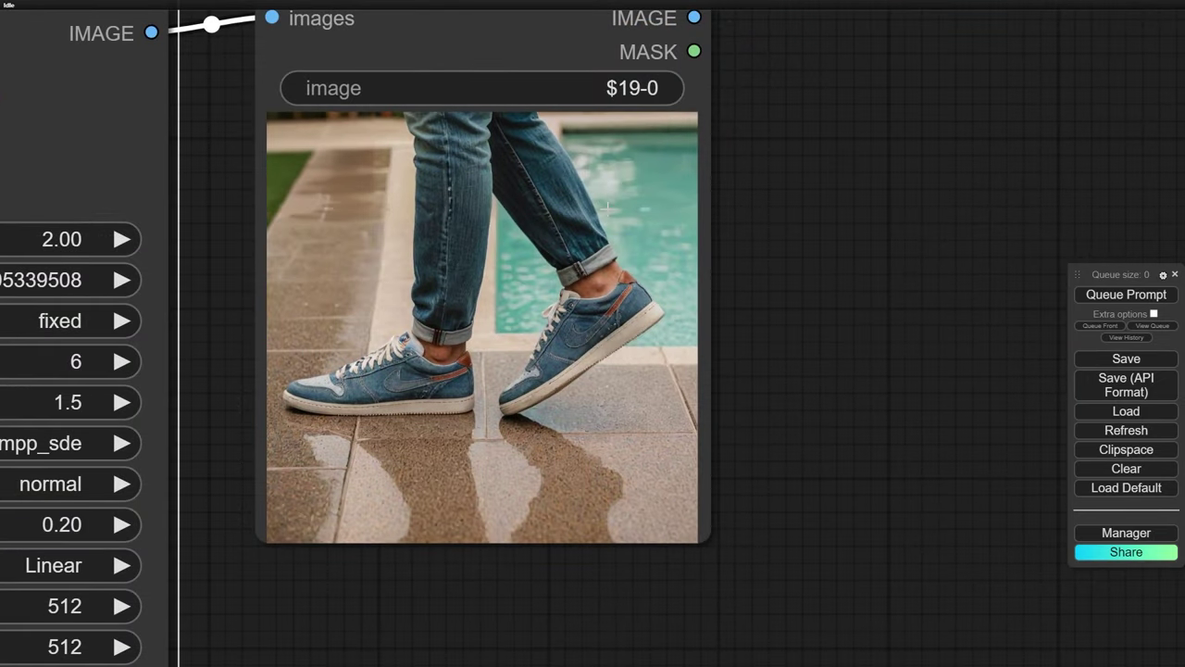
# - Add an ImageCompositeMasked node in the empty space beyond the upscaled image's Preview Bridge node
pyautogui.scroll(-10, 600, 210)
pyautogui.moveTo(744, 262); pyautogui.dragTo(696, 284)
pyautogui.doubleClick(732, 224)
pyautogui.write('image')
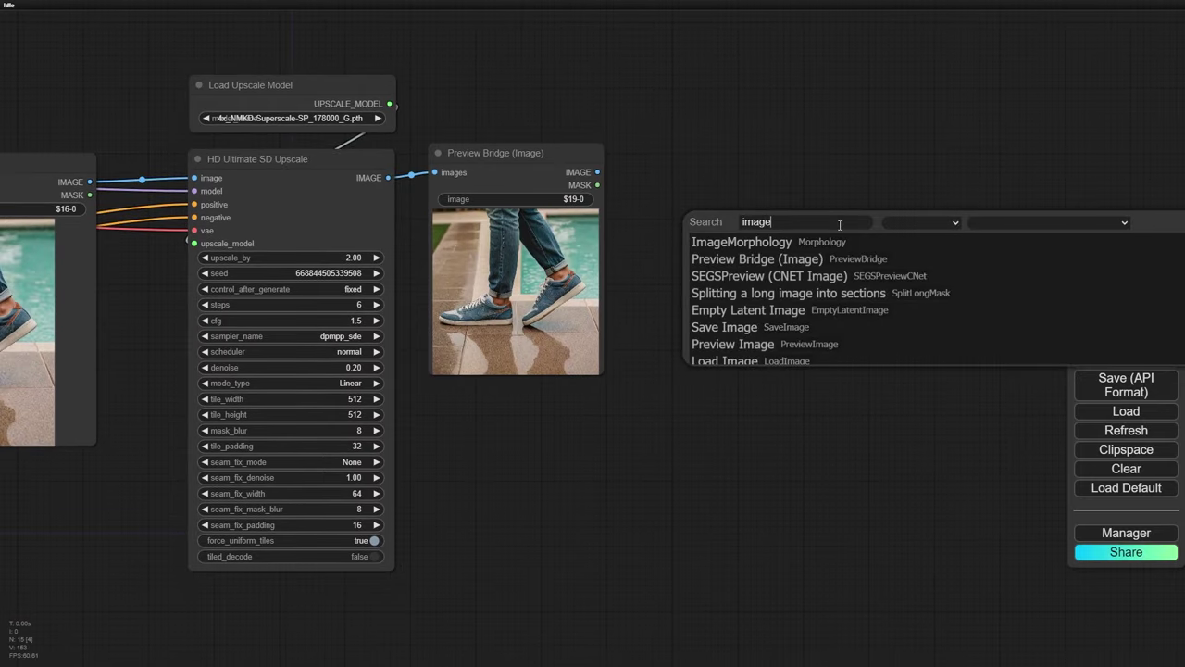
pyautogui.write('comp')
pyautogui.press('Return')
pyautogui.moveTo(846, 229); pyautogui.dragTo(828, 270)
# - Add a Load Image node with shoes PNG.png below the upscaled image's Preview Bridge node
pyautogui.doubleClick(531, 447)
pyautogui.write('load image')
pyautogui.press('Return')
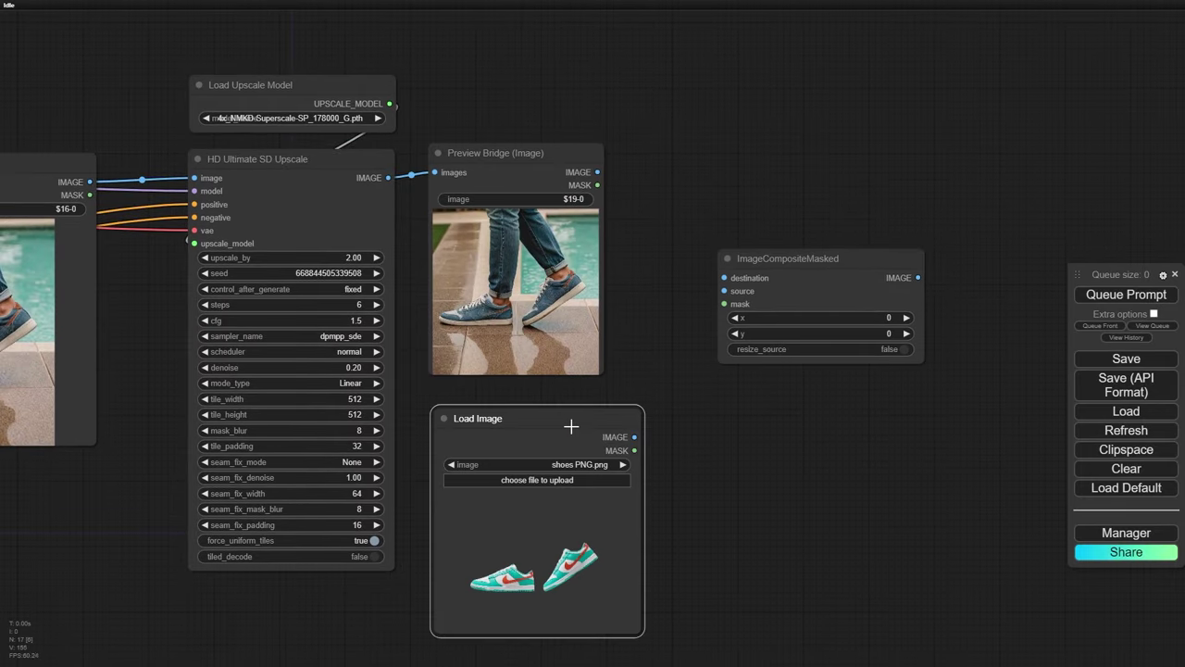
pyautogui.moveTo(572, 426); pyautogui.dragTo(562, 424)
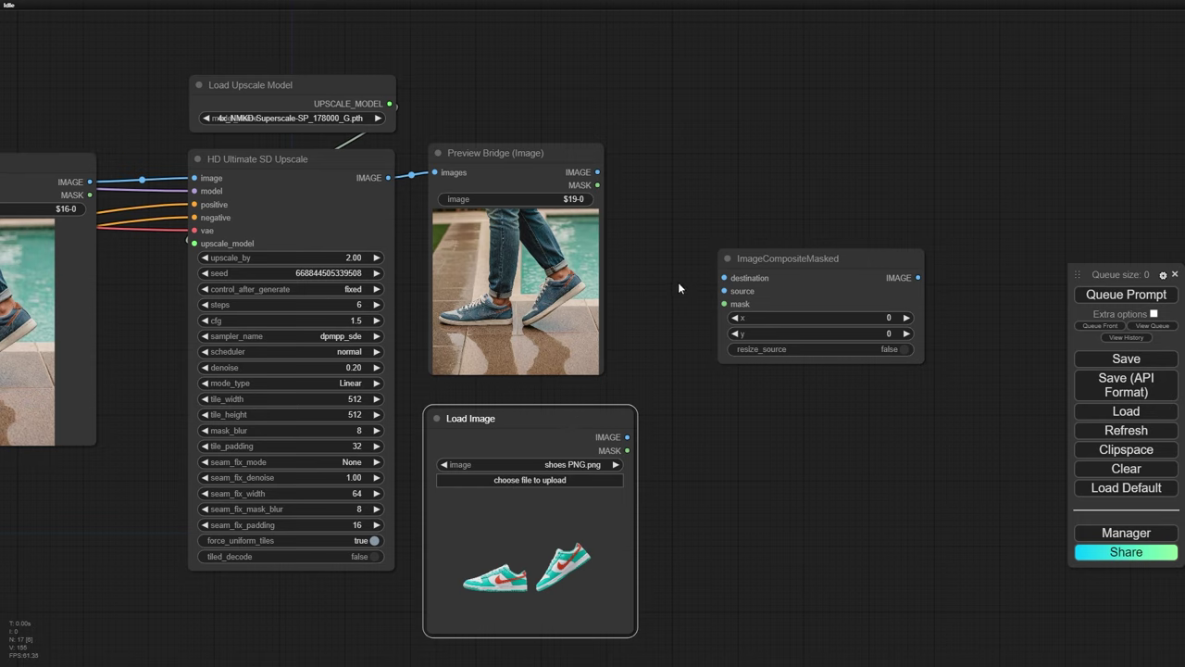
# - Connect the upscaled preview to the ImageCompositeMasked source, and the loaded shoes' image and mask to its destination and mask inputs
pyautogui.moveTo(600, 171); pyautogui.dragTo(678, 234)
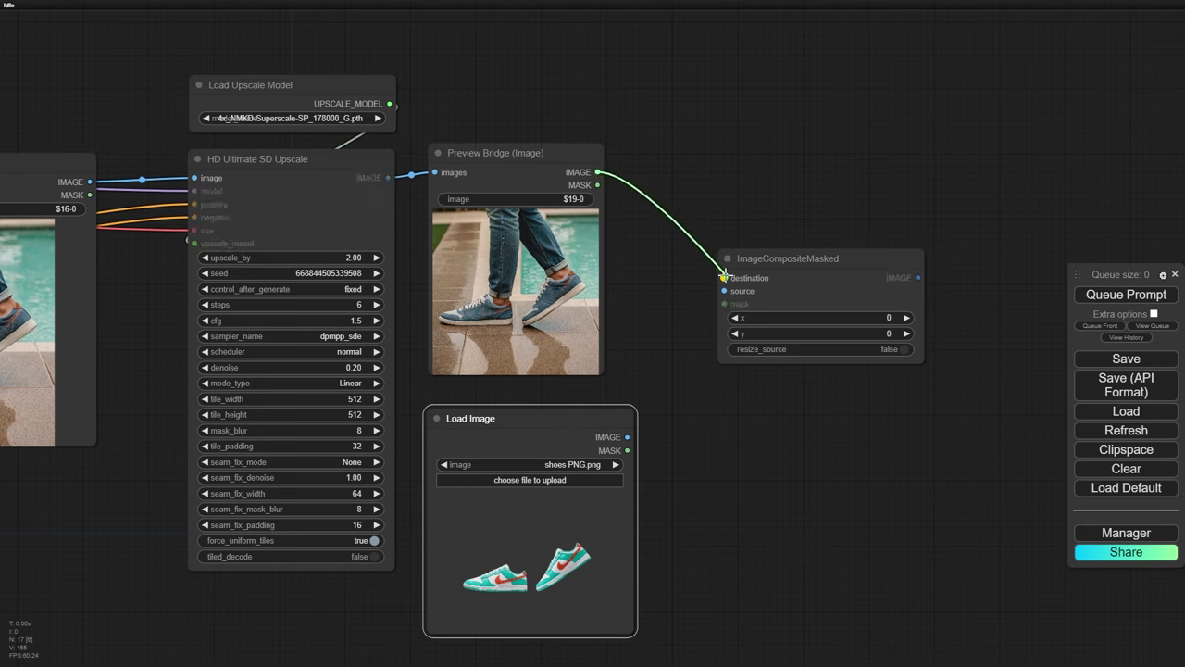
pyautogui.moveTo(728, 276); pyautogui.dragTo(724, 291)
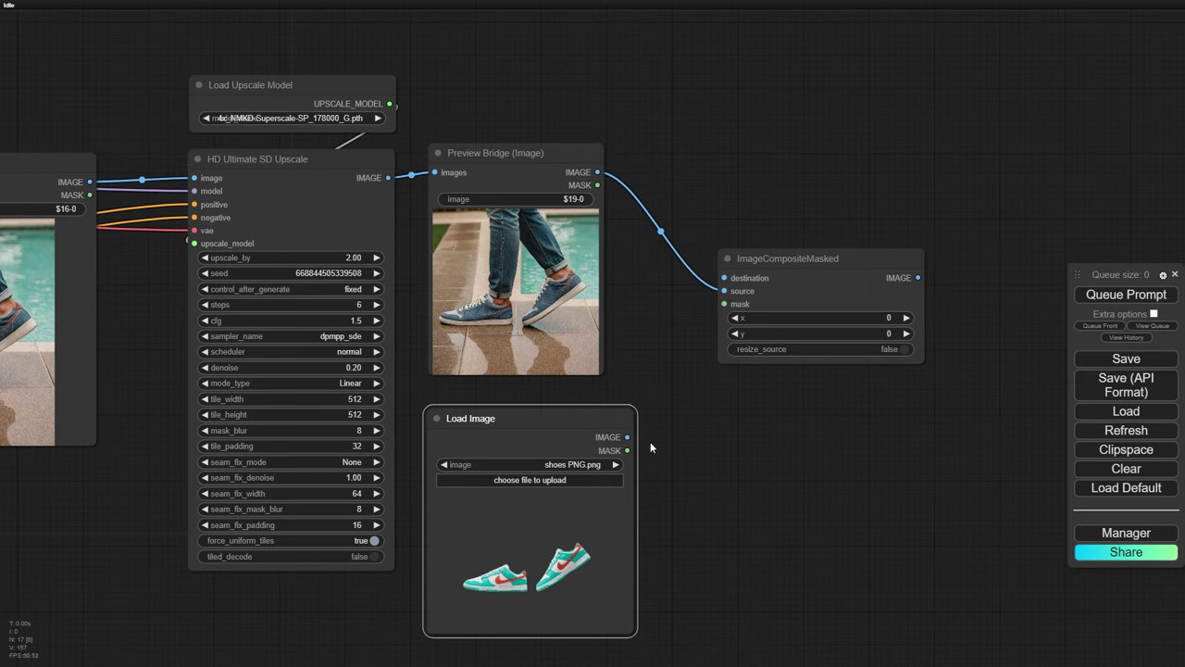
pyautogui.moveTo(625, 436); pyautogui.dragTo(724, 278)
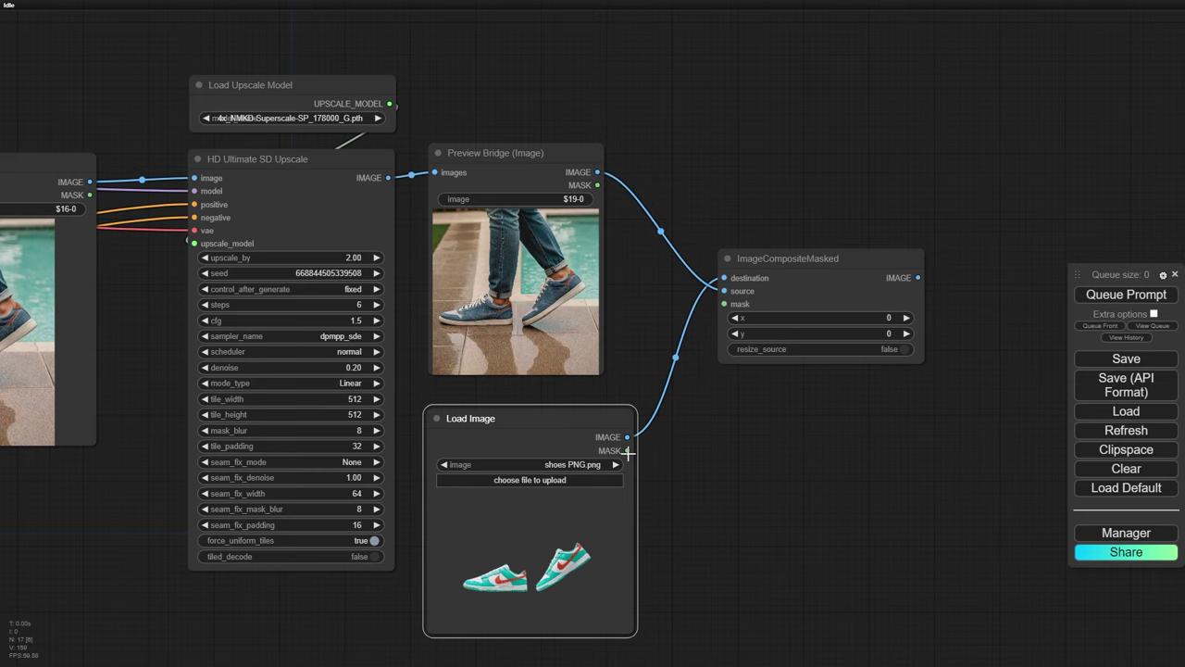
pyautogui.moveTo(628, 451); pyautogui.dragTo(725, 303)
# - Paste a copy of the Preview Bridge node, connect it to the ImageCompositeMasked output and position it beside that node
pyautogui.moveTo(750, 432); pyautogui.dragTo(574, 398)
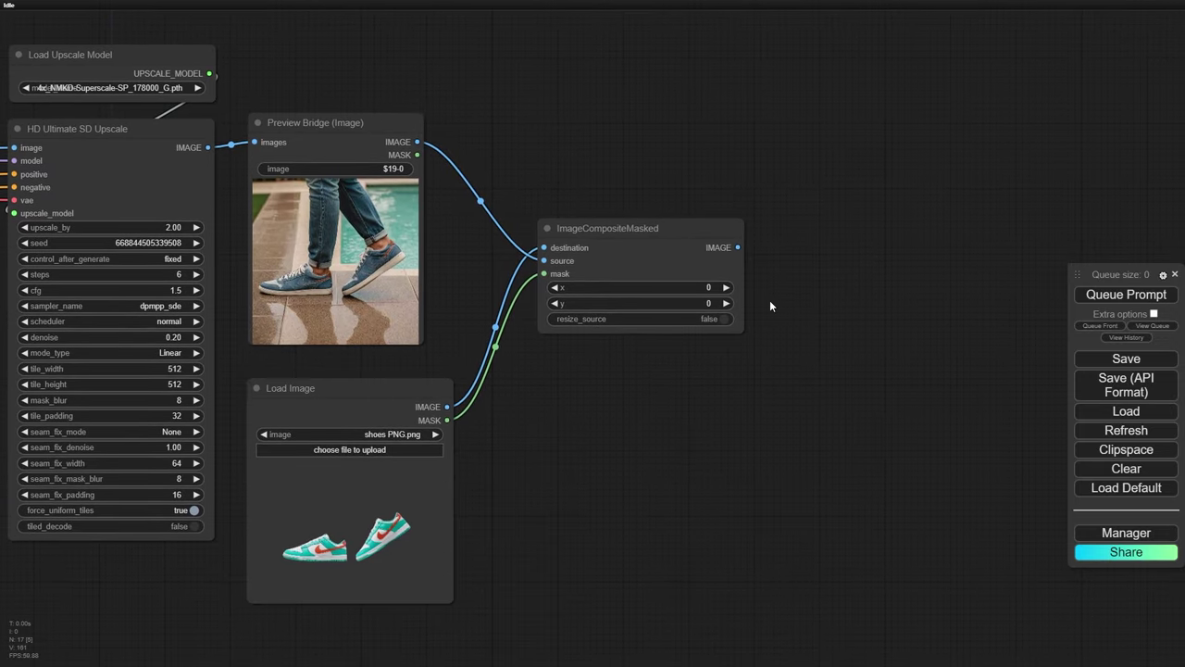
pyautogui.moveTo(770, 305); pyautogui.dragTo(737, 325)
pyautogui.hotkey('ctrl', 'v')
pyautogui.moveTo(802, 358); pyautogui.dragTo(811, 146)
pyautogui.moveTo(706, 267); pyautogui.dragTo(755, 178)
pyautogui.scroll(-1, 917, 205)
pyautogui.moveTo(917, 206); pyautogui.dragTo(694, 319)
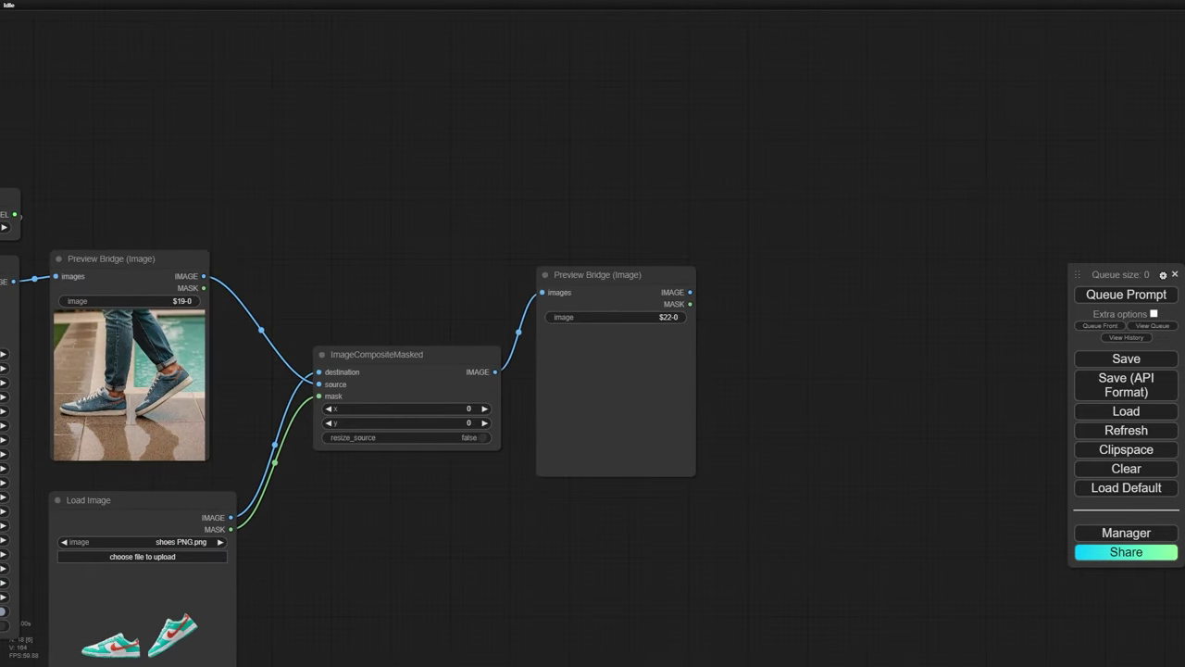
pyautogui.moveTo(629, 276); pyautogui.dragTo(636, 286)
# - Run the workflow to composite the real shoes onto the generated photo and inspect the result up close
pyautogui.click(1103, 302)
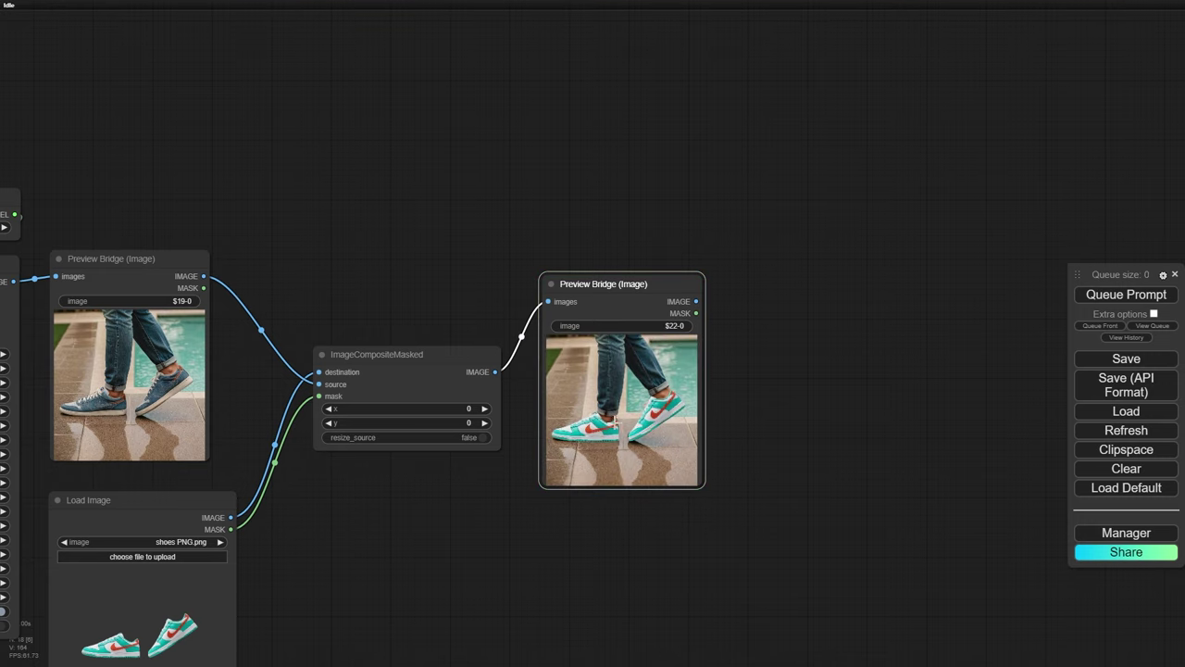
pyautogui.scroll(10, 610, 422)
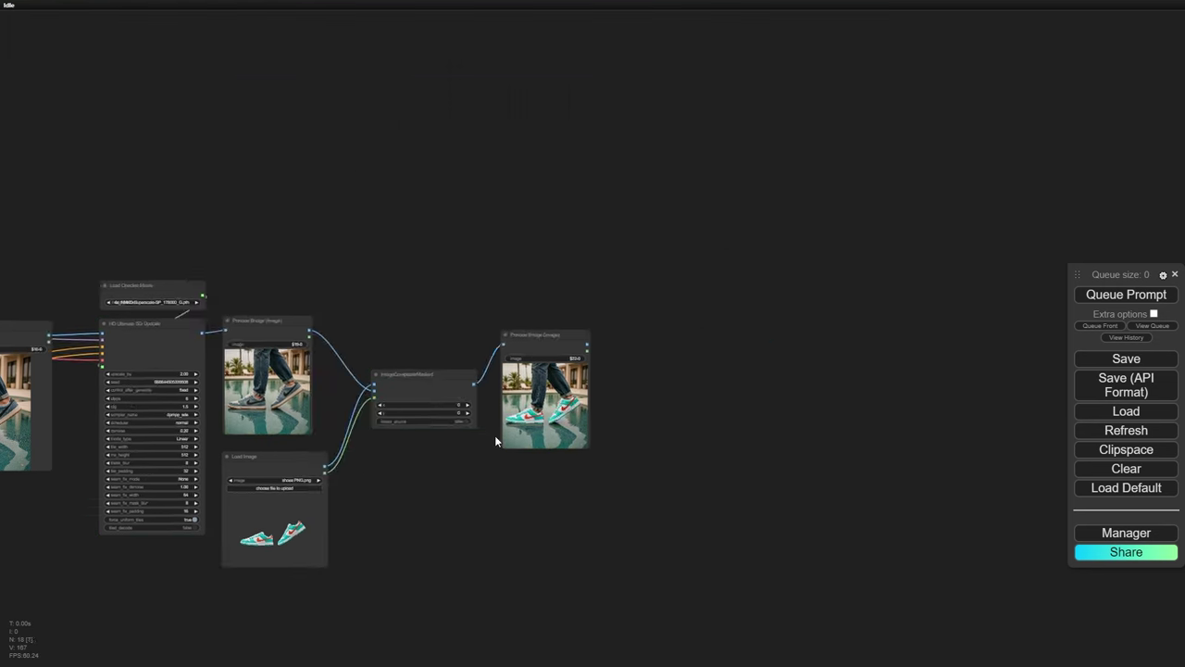
pyautogui.scroll(1, 579, 372)
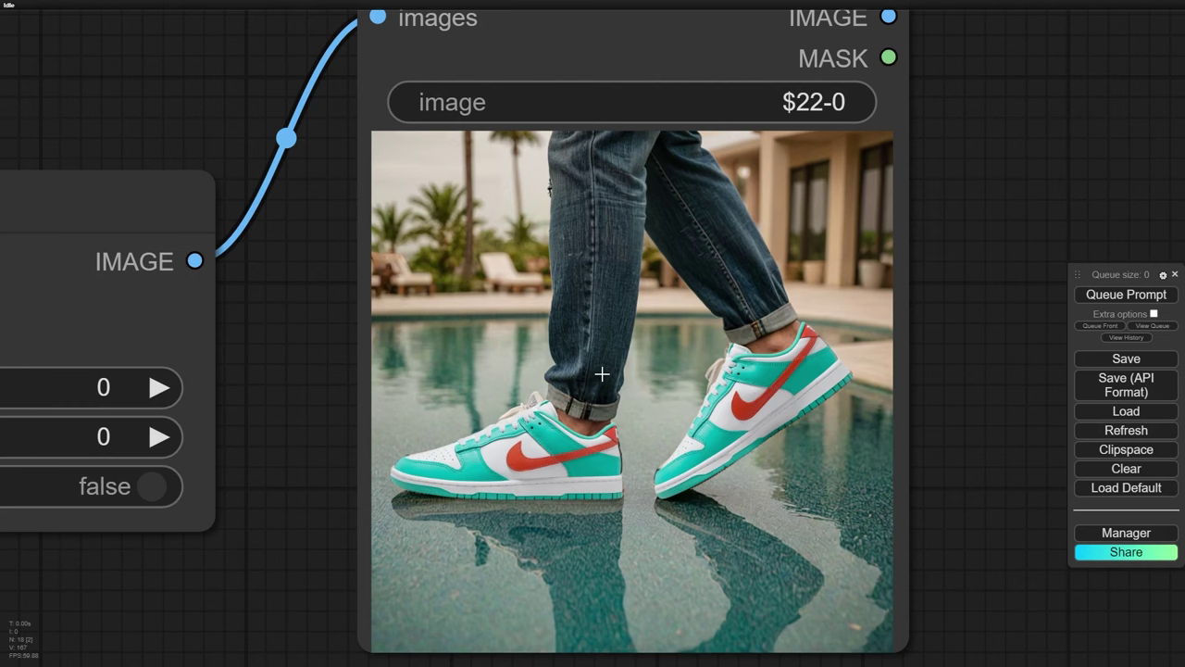
pyautogui.scroll(-8, 602, 373)
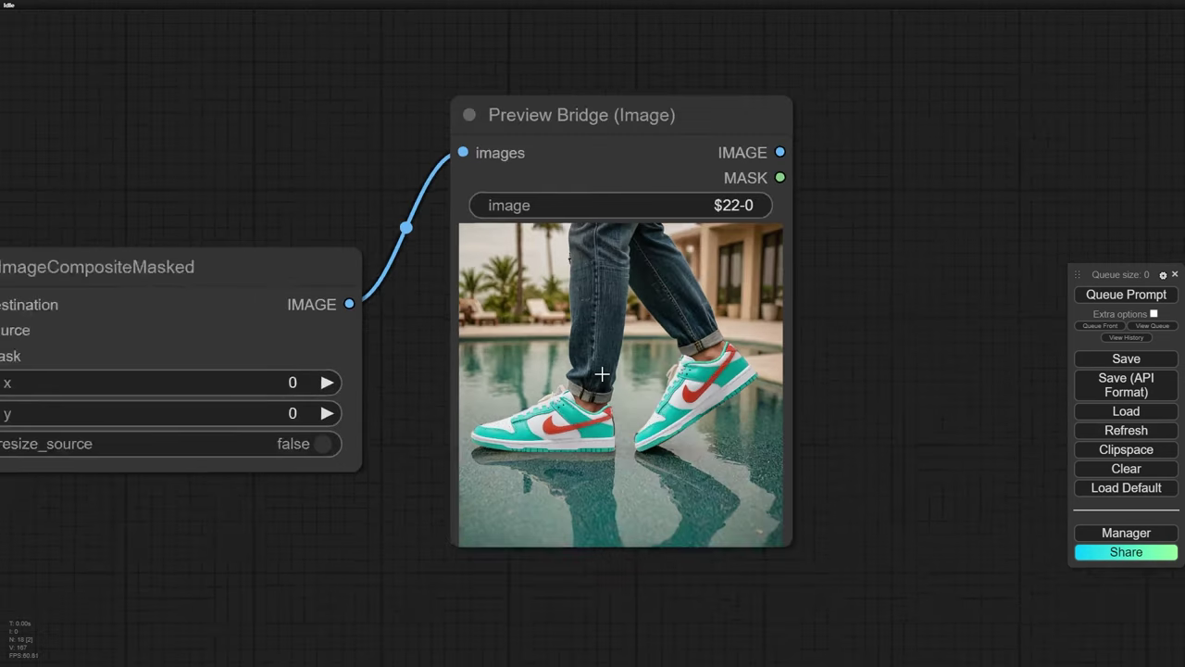
pyautogui.scroll(-3, 649, 375)
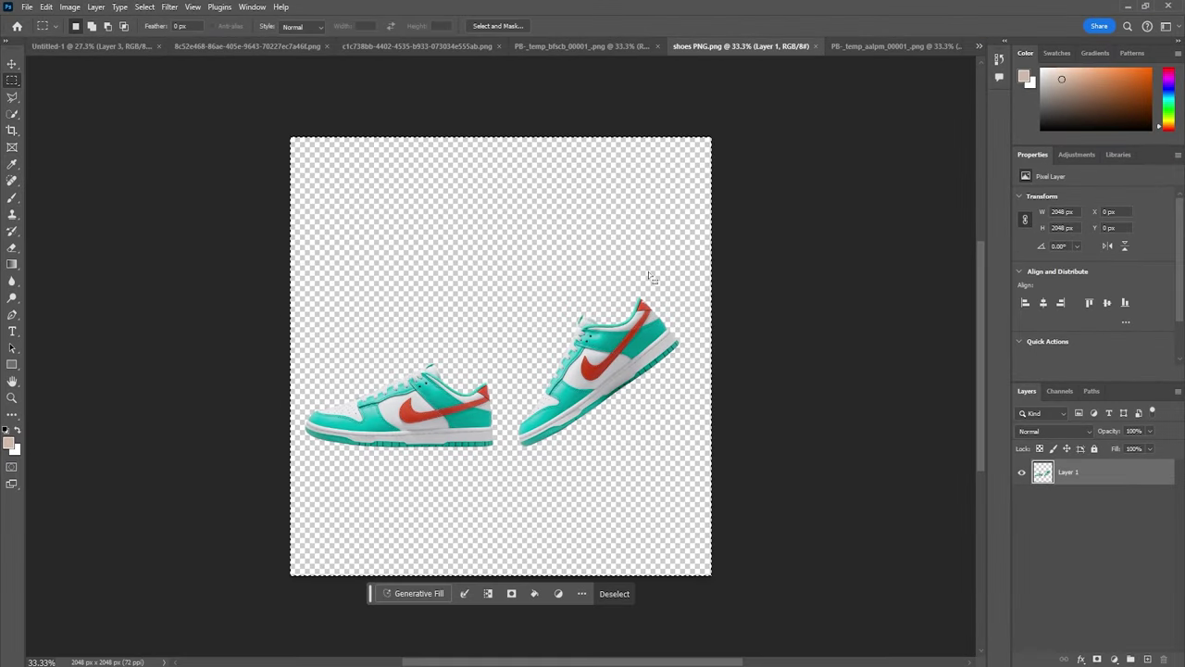
# - In Photoshop, deselect, paste the generated poolside image into shoes PNG.png and move its layer beneath the shoes layer
pyautogui.click(822, 228)
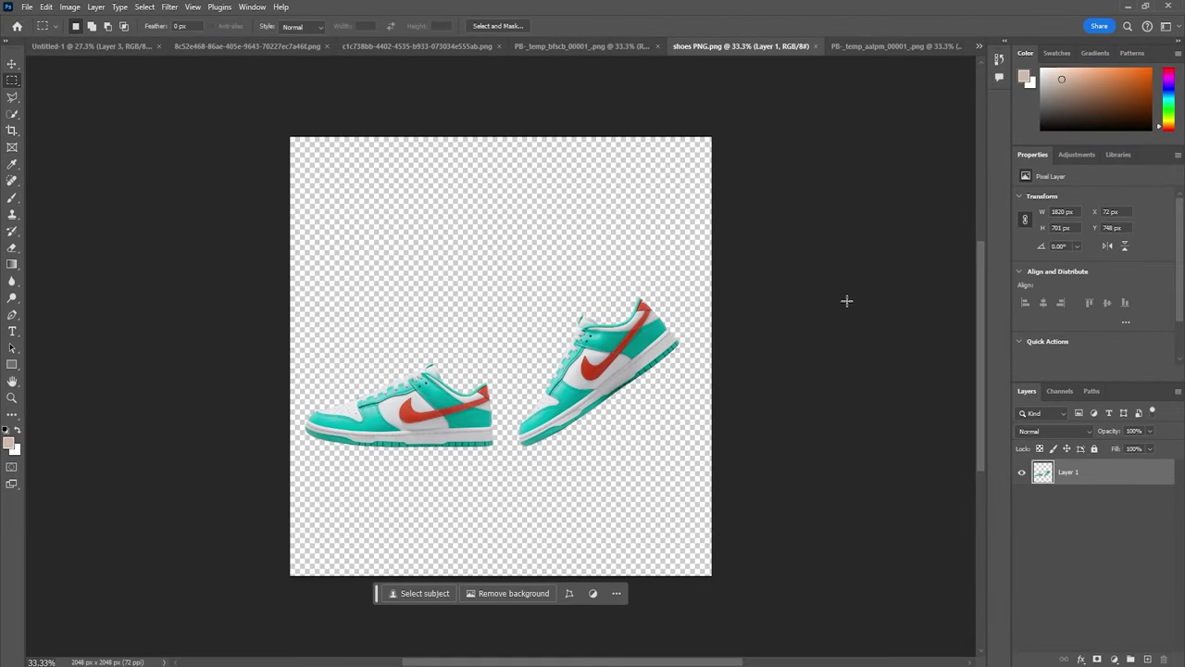
pyautogui.click(45, 7)
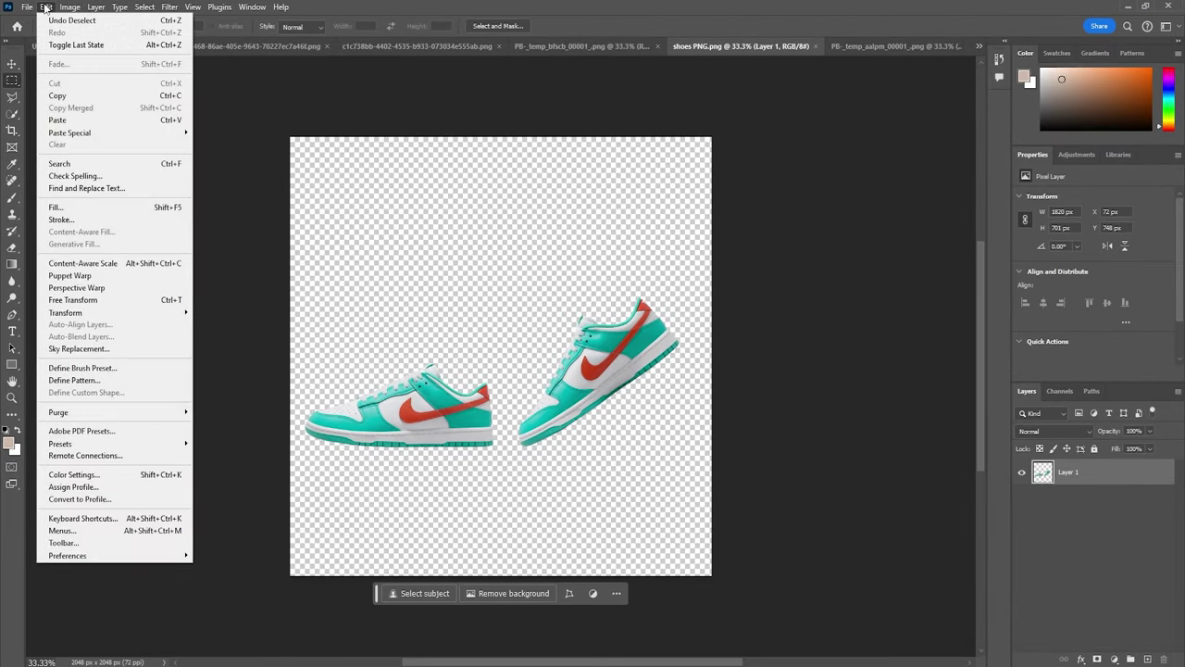
pyautogui.click(148, 119)
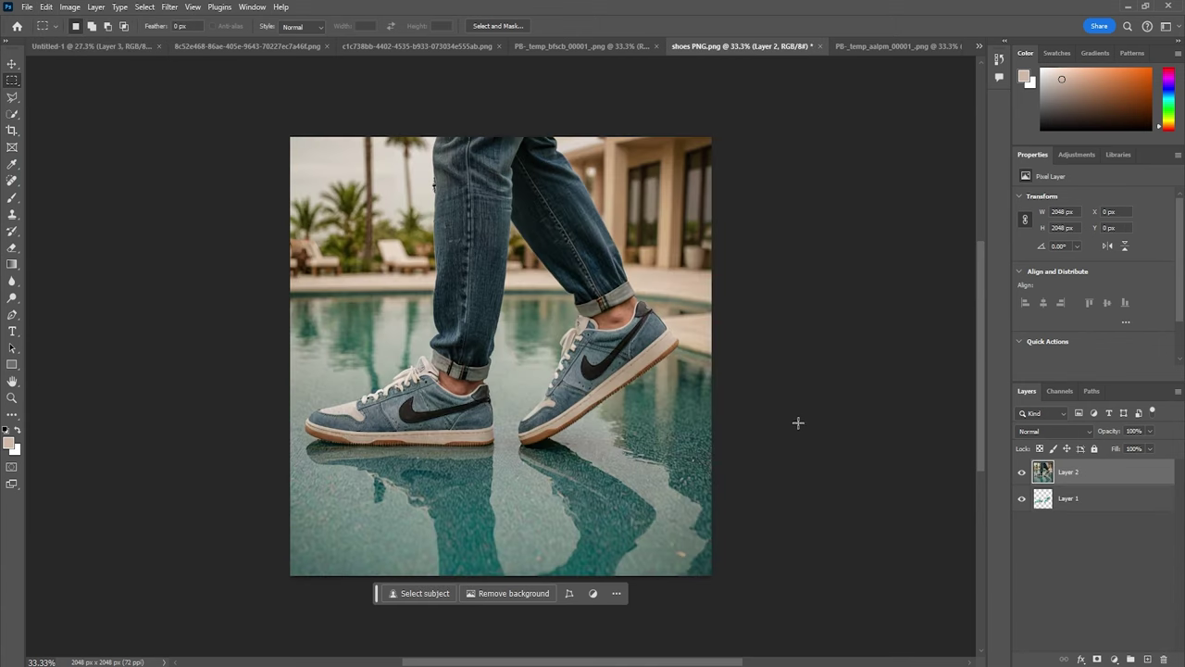
pyautogui.moveTo(1074, 478); pyautogui.dragTo(1078, 509)
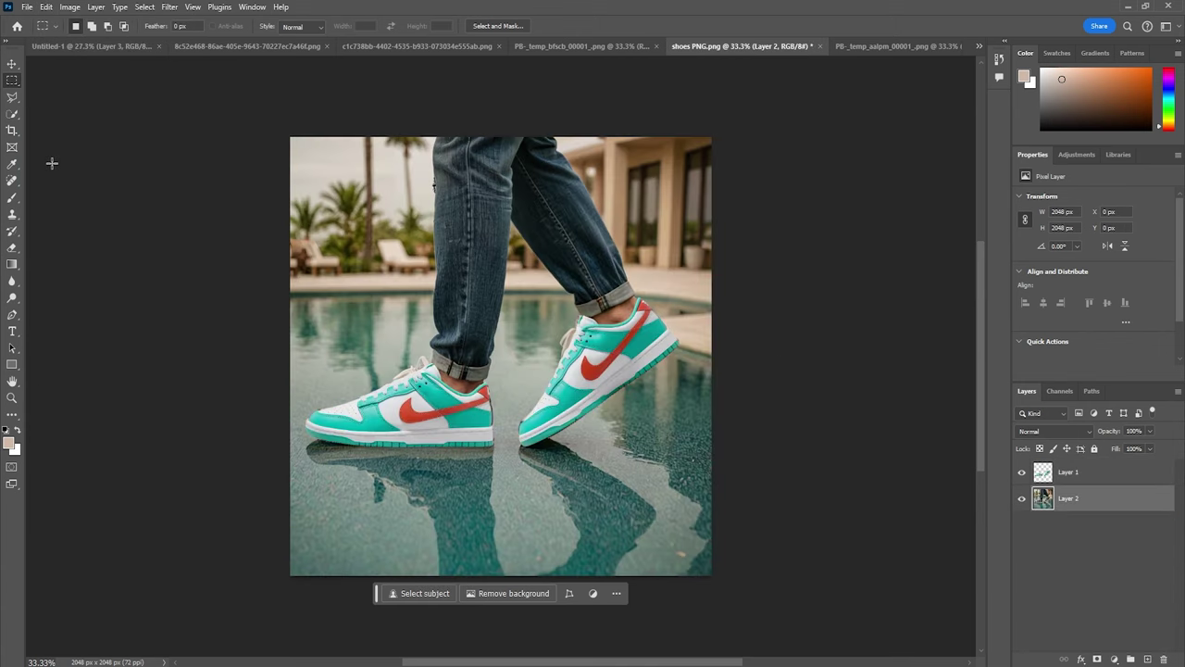
# - Remove the generated shoe's remnants around the flat shoe's heel and upper edge on Layer 2 with the Spot Healing Brush
pyautogui.scroll(5, 516, 396)
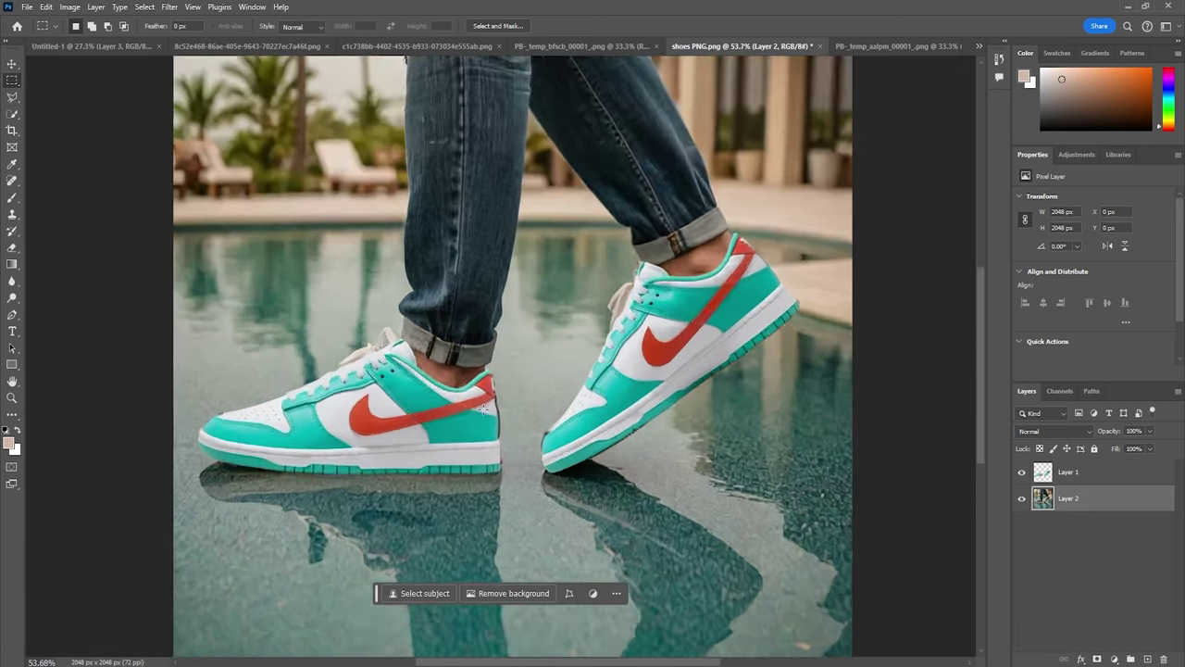
pyautogui.click(12, 183)
pyautogui.scroll(2, 472, 379)
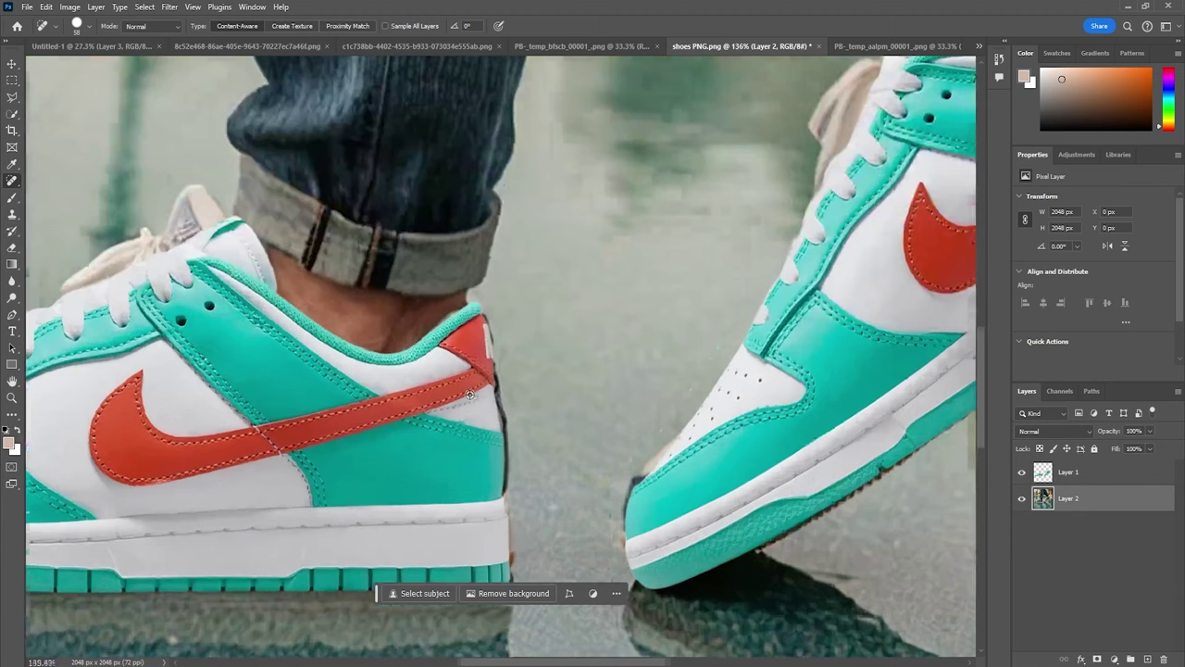
pyautogui.scroll(-1, 488, 327)
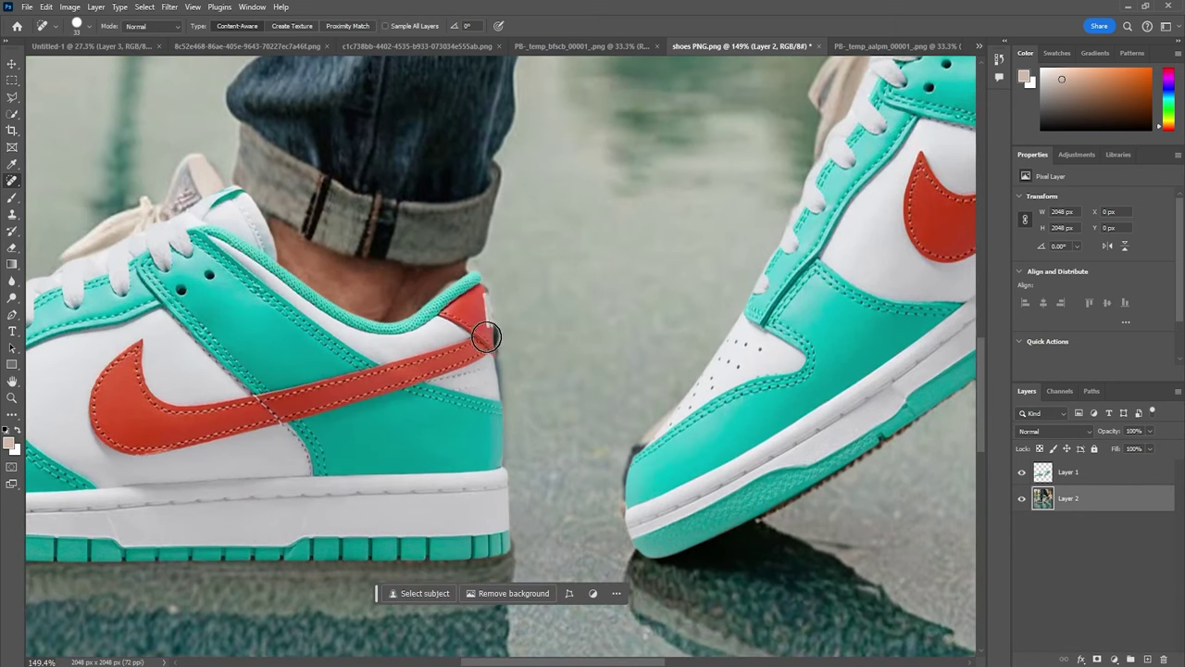
pyautogui.scroll(-3, 554, 384)
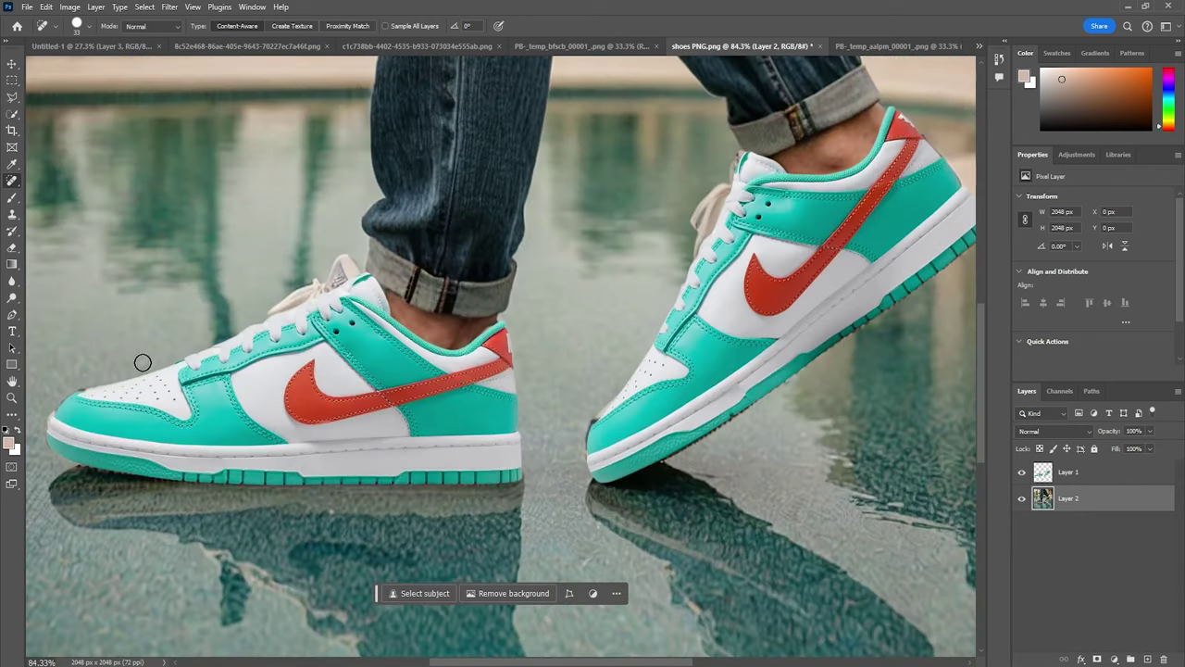
pyautogui.moveTo(142, 362); pyautogui.dragTo(324, 282)
pyautogui.scroll(6, 324, 282)
pyautogui.moveTo(402, 309)
pyautogui.mouseDown()
pyautogui.moveTo(273, 336)
pyautogui.moveTo(143, 411)
pyautogui.moveTo(176, 514)
pyautogui.mouseUp()
pyautogui.scroll(-3, 213, 473)
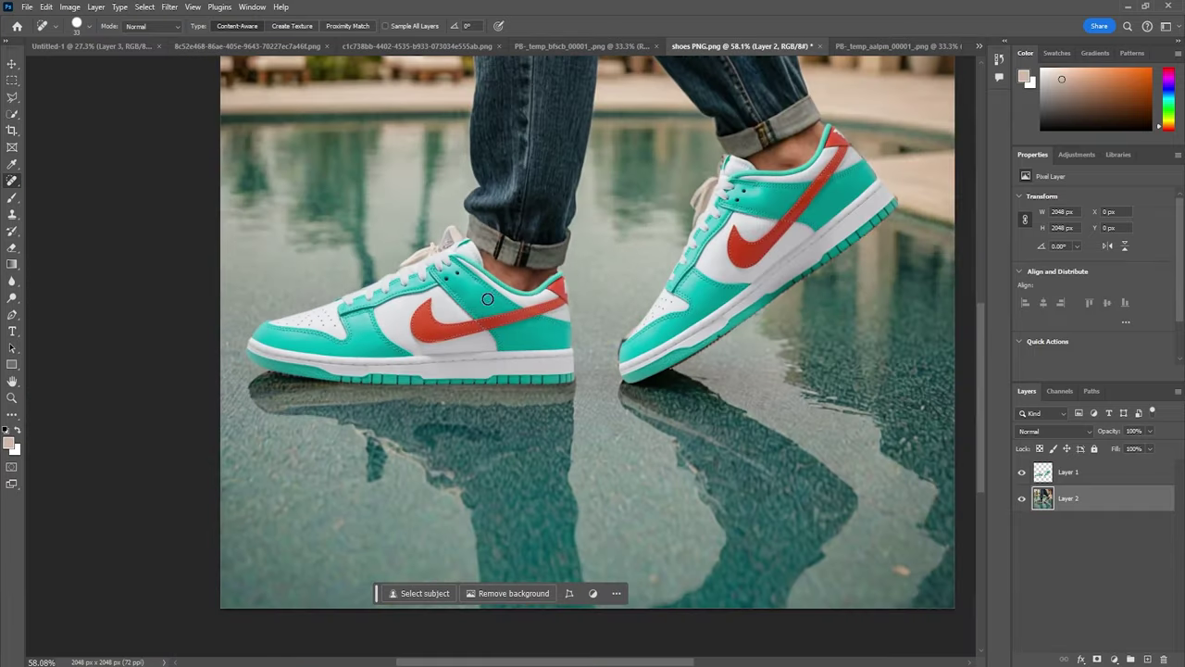
# - Heal the generated shoe's dark remnants around the raised shoe's toe and along the front of its sole
pyautogui.scroll(4, 617, 286)
pyautogui.moveTo(617, 286)
pyautogui.mouseDown()
pyautogui.moveTo(584, 324)
pyautogui.moveTo(623, 286)
pyautogui.moveTo(521, 443)
pyautogui.moveTo(519, 412)
pyautogui.moveTo(524, 490)
pyautogui.mouseUp()
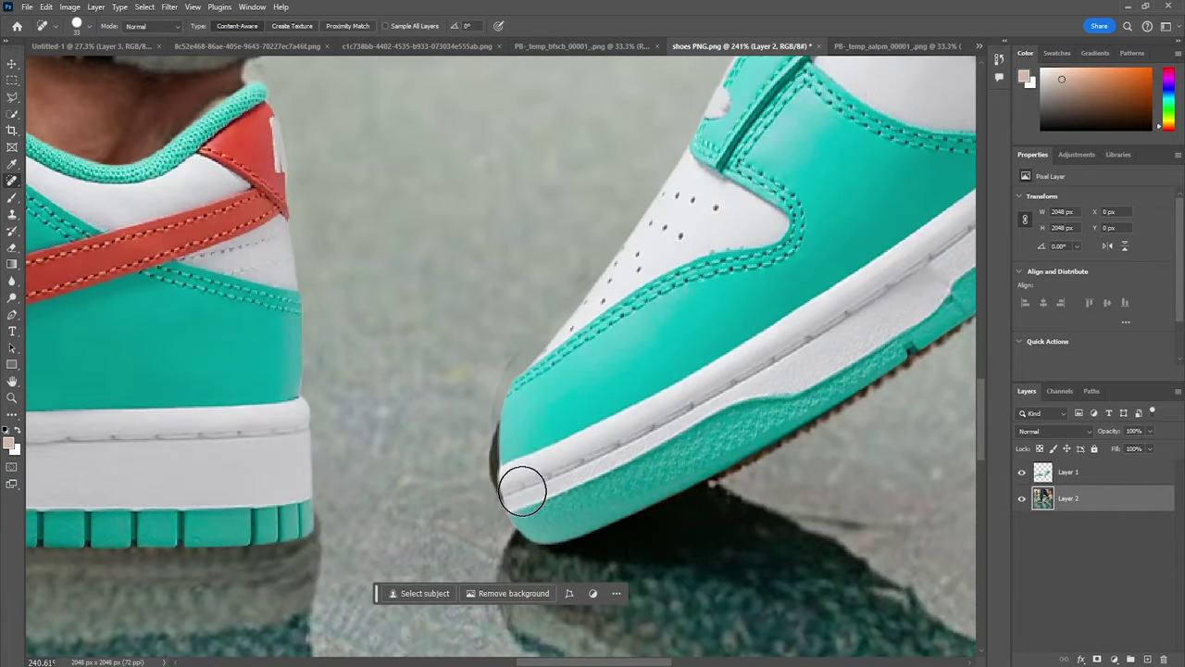
pyautogui.moveTo(565, 328); pyautogui.dragTo(542, 386)
pyautogui.scroll(-4, 490, 384)
pyautogui.scroll(2, 664, 360)
pyautogui.scroll(-1, 664, 361)
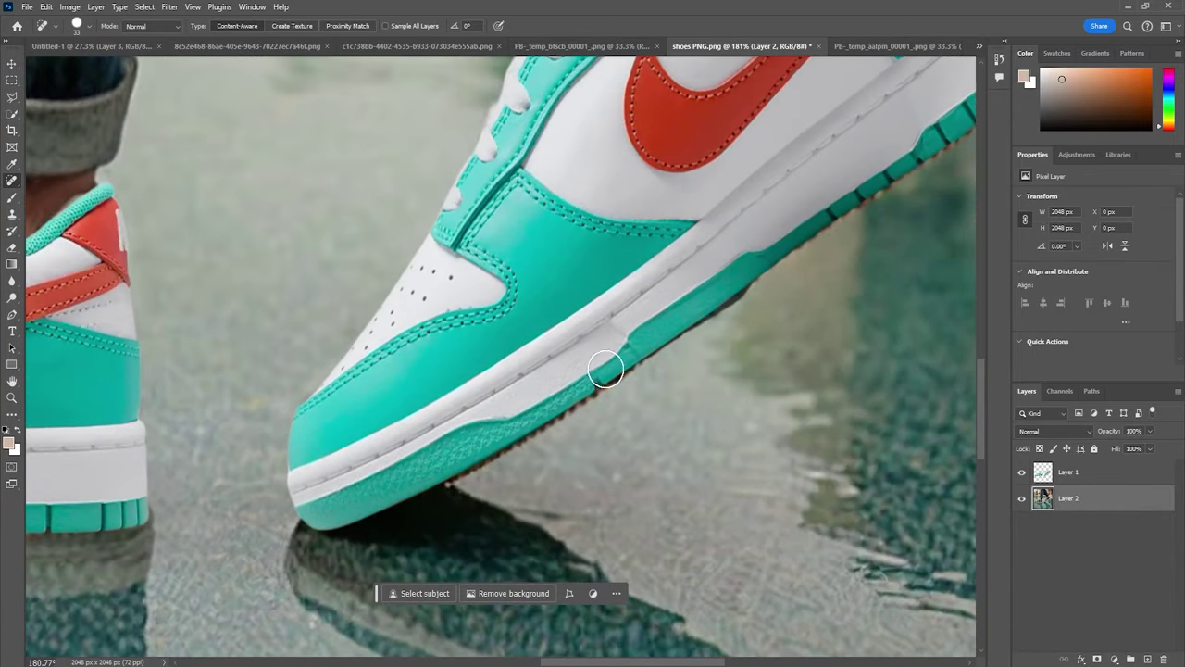
pyautogui.scroll(2, 946, 138)
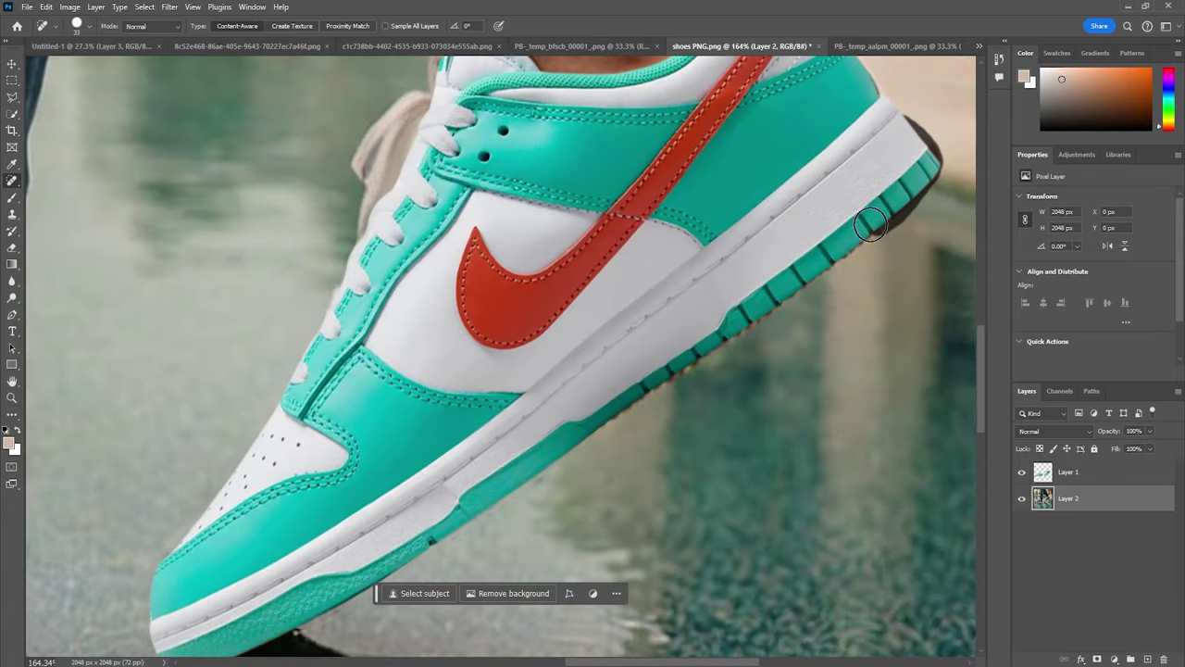
# - Heal the generated shoe's remnants around the raised shoe's heel, back edge and laces
pyautogui.scroll(-2, 701, 336)
pyautogui.scroll(3, 741, 251)
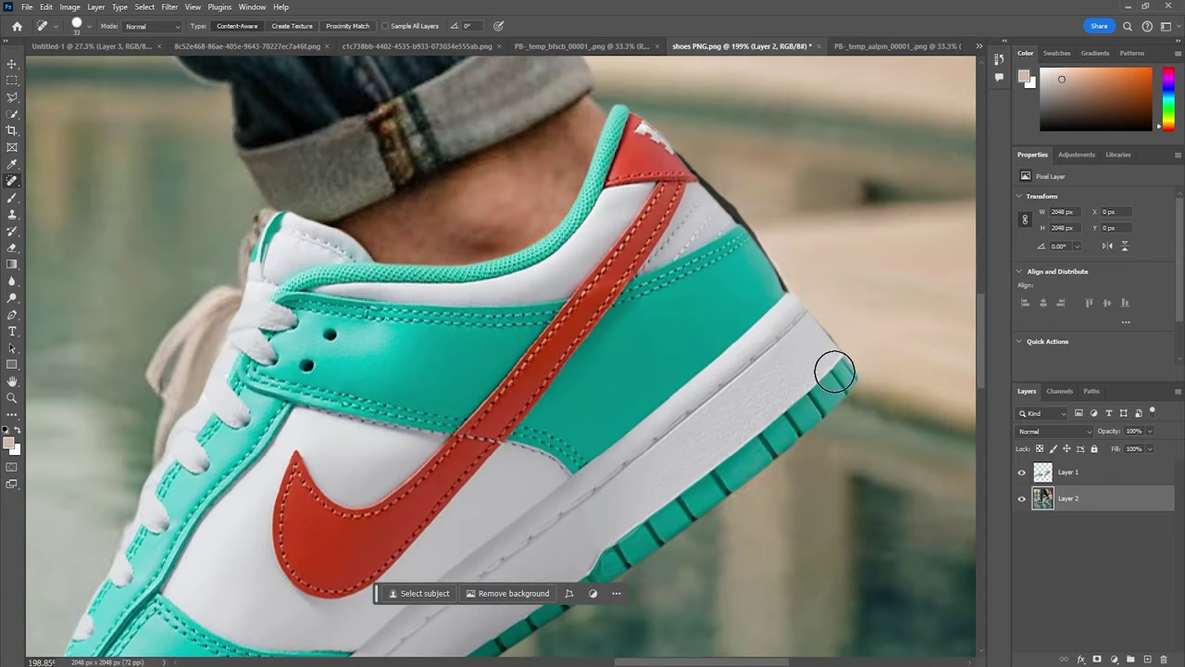
pyautogui.scroll(-3, 775, 312)
pyautogui.scroll(3, 506, 220)
pyautogui.moveTo(506, 220)
pyautogui.mouseDown()
pyautogui.moveTo(470, 265)
pyautogui.moveTo(458, 365)
pyautogui.mouseUp()
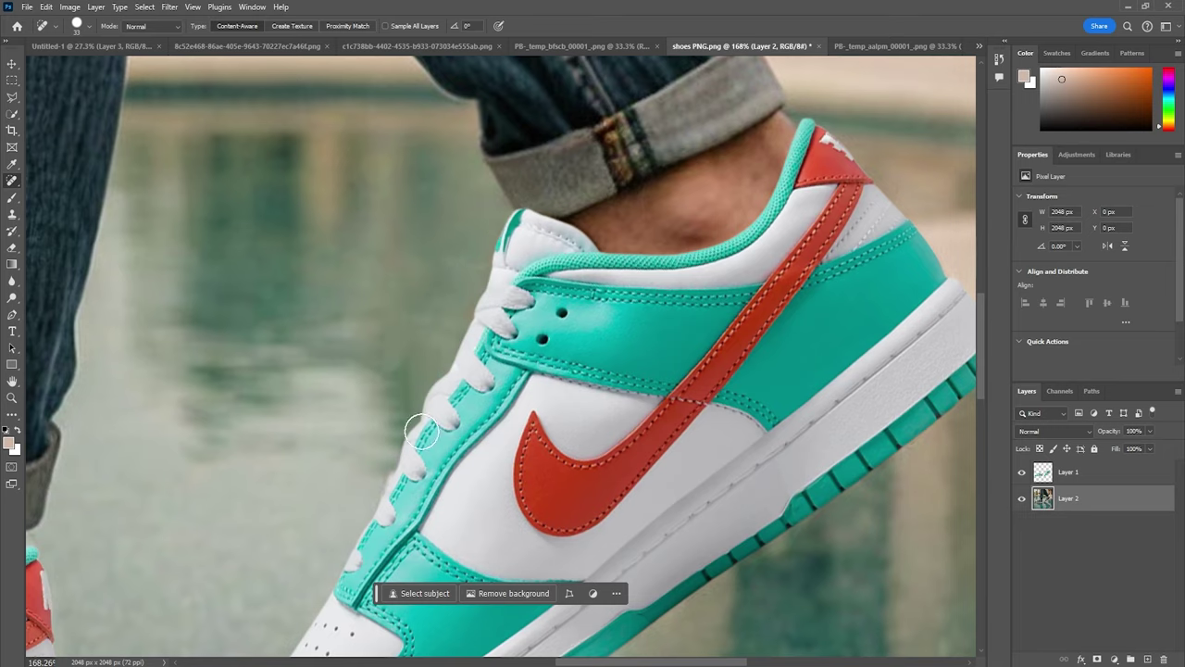
# - Heal the last remnant of the generated shoes beside the real shoes on Layer 2 and check the whole composite
pyautogui.scroll(-5, 484, 401)
pyautogui.scroll(5, 312, 423)
pyautogui.moveTo(312, 423)
pyautogui.mouseDown()
pyautogui.moveTo(355, 367)
pyautogui.moveTo(457, 304)
pyautogui.moveTo(448, 295)
pyautogui.moveTo(295, 433)
pyautogui.moveTo(383, 378)
pyautogui.mouseUp()
pyautogui.scroll(-1, 429, 441)
pyautogui.scroll(-6, 431, 441)
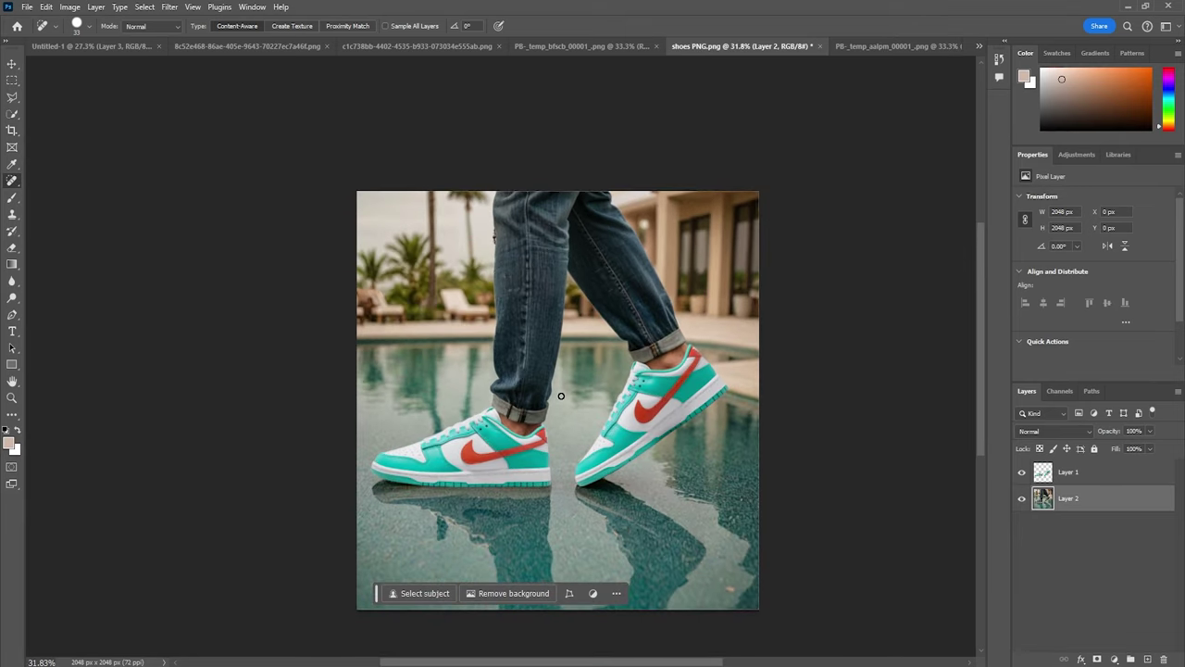
# - Apply the Harmonization neural filter to the shoes on Layer 1 with Layer 2 as reference, and lower its strength slightly
pyautogui.click(1041, 473)
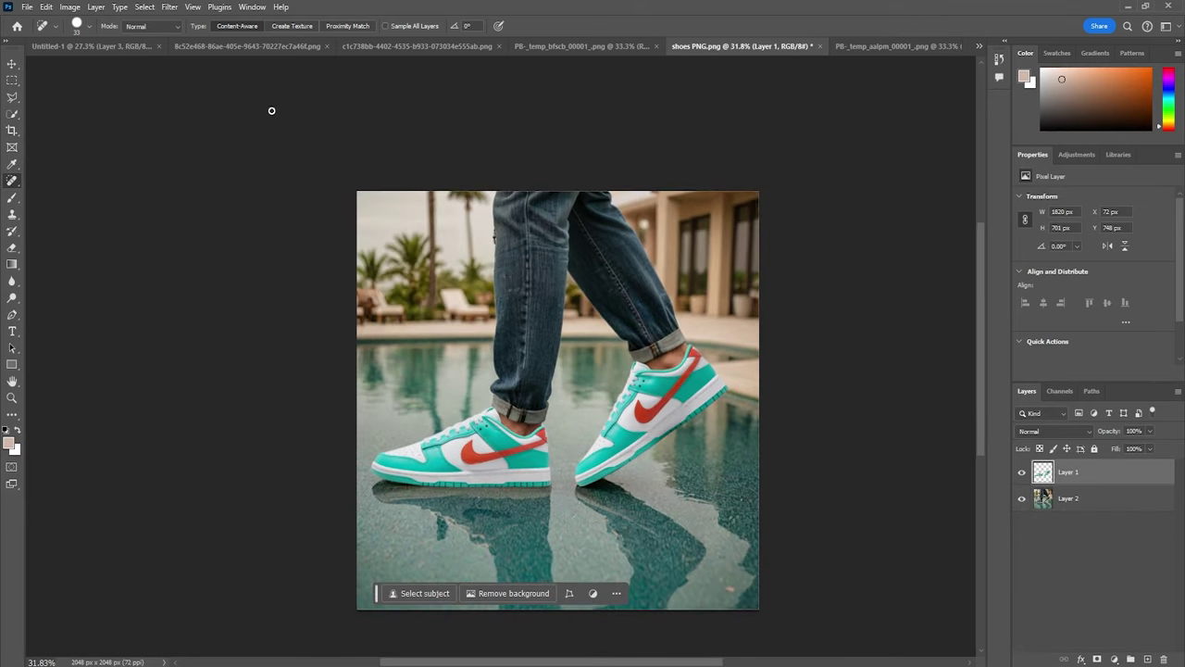
pyautogui.click(173, 9)
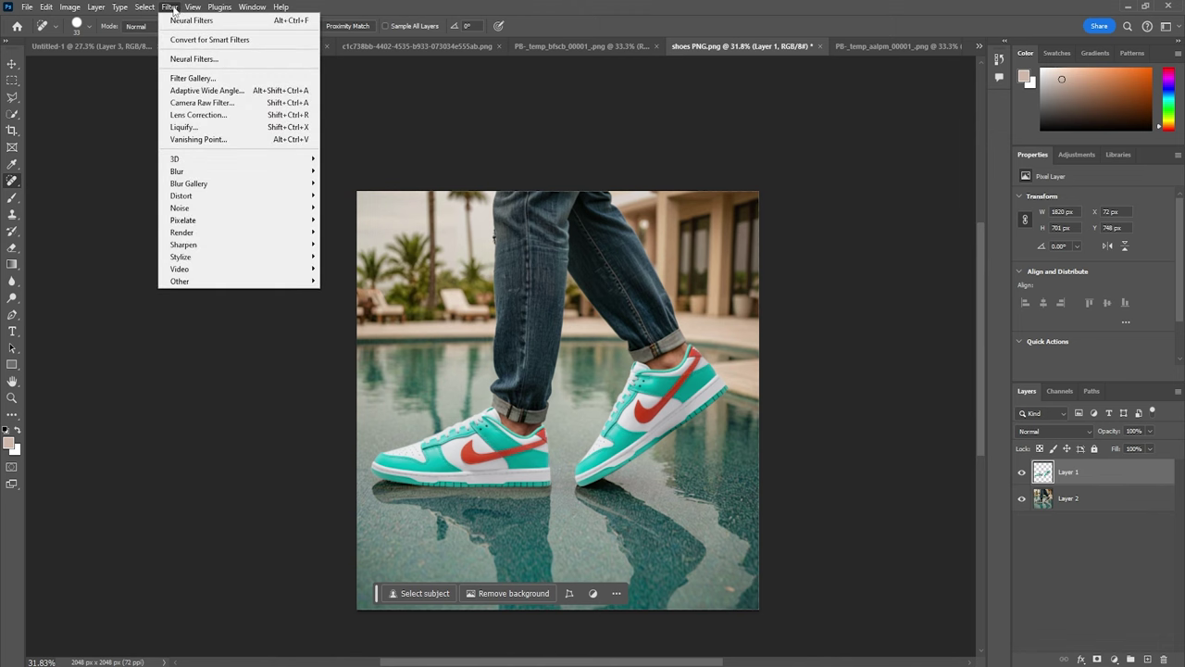
pyautogui.click(200, 62)
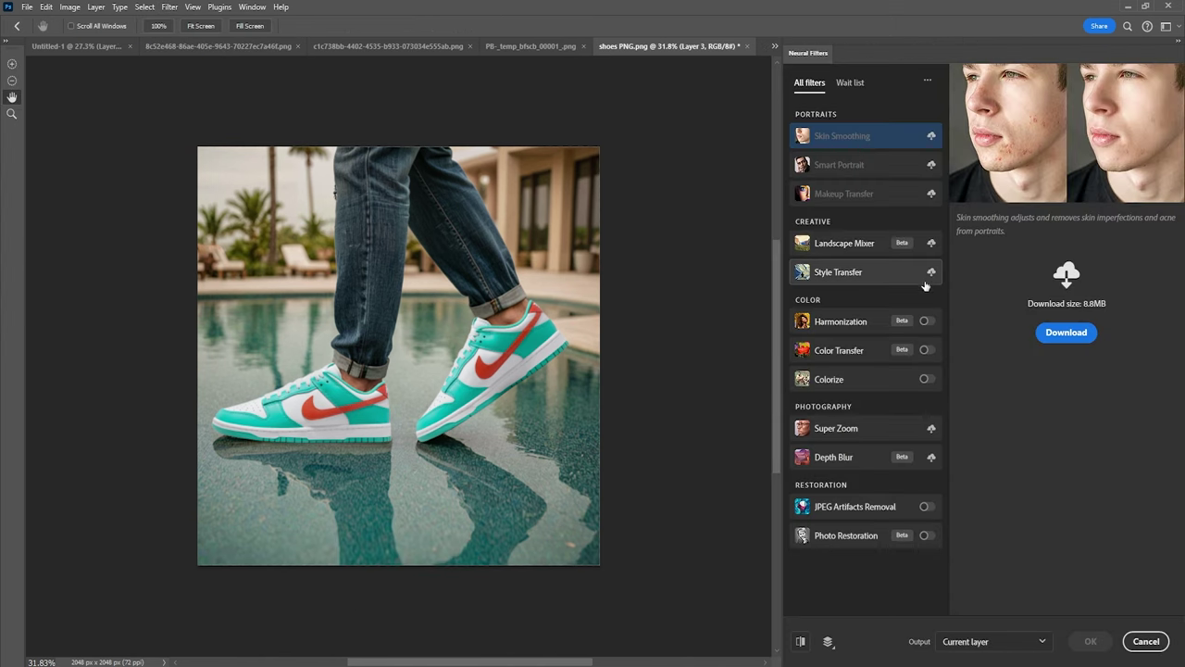
pyautogui.click(926, 322)
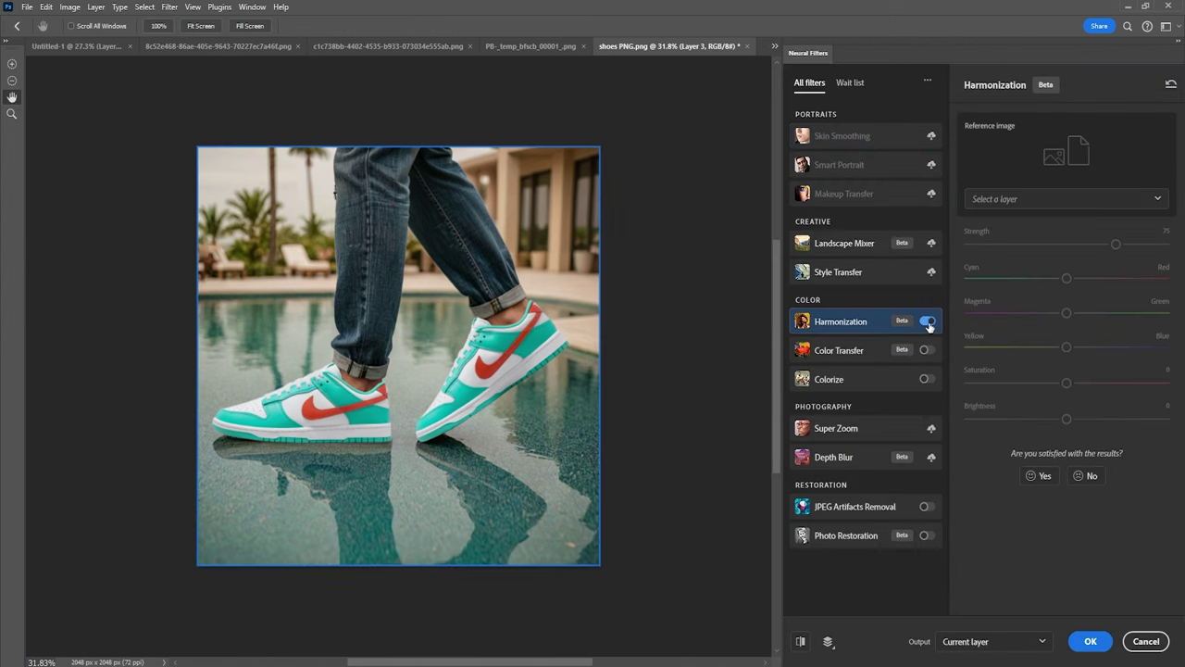
pyautogui.click(1045, 198)
pyautogui.click(1004, 230)
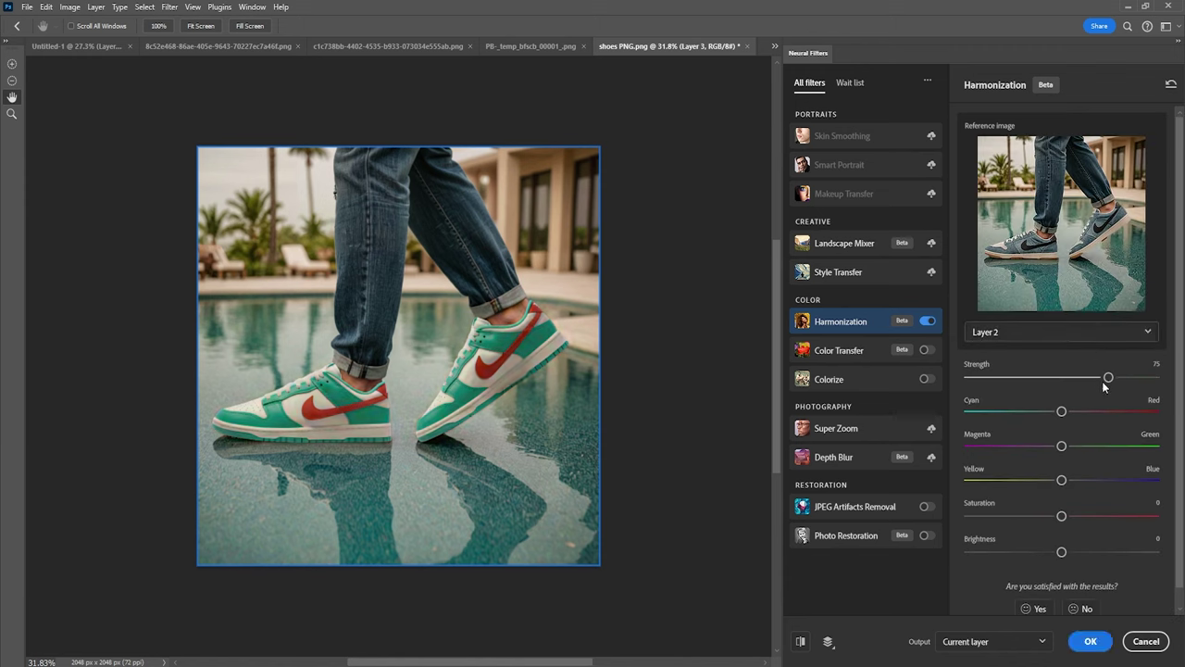
pyautogui.moveTo(1107, 378); pyautogui.dragTo(1085, 378)
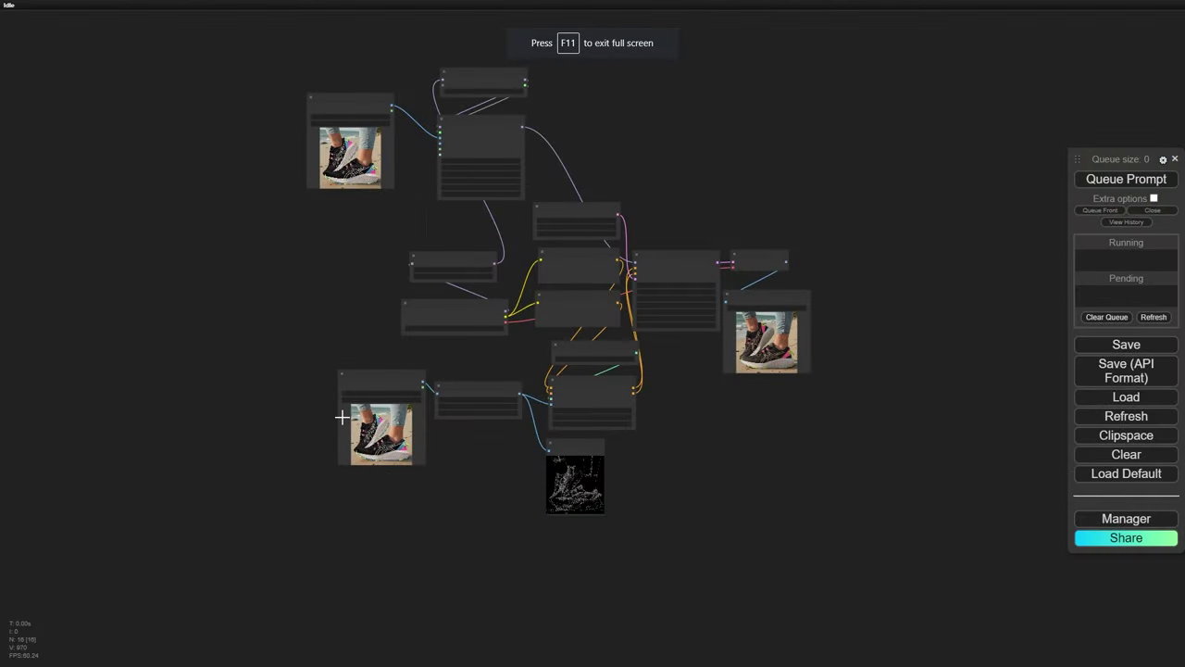
# - Switch to ComfyUI and examine the beach shoe workflow's Canny ControlNet, IPAdapter style transfer, sampler settings and generated image
pyautogui.scroll(12, 341, 418)
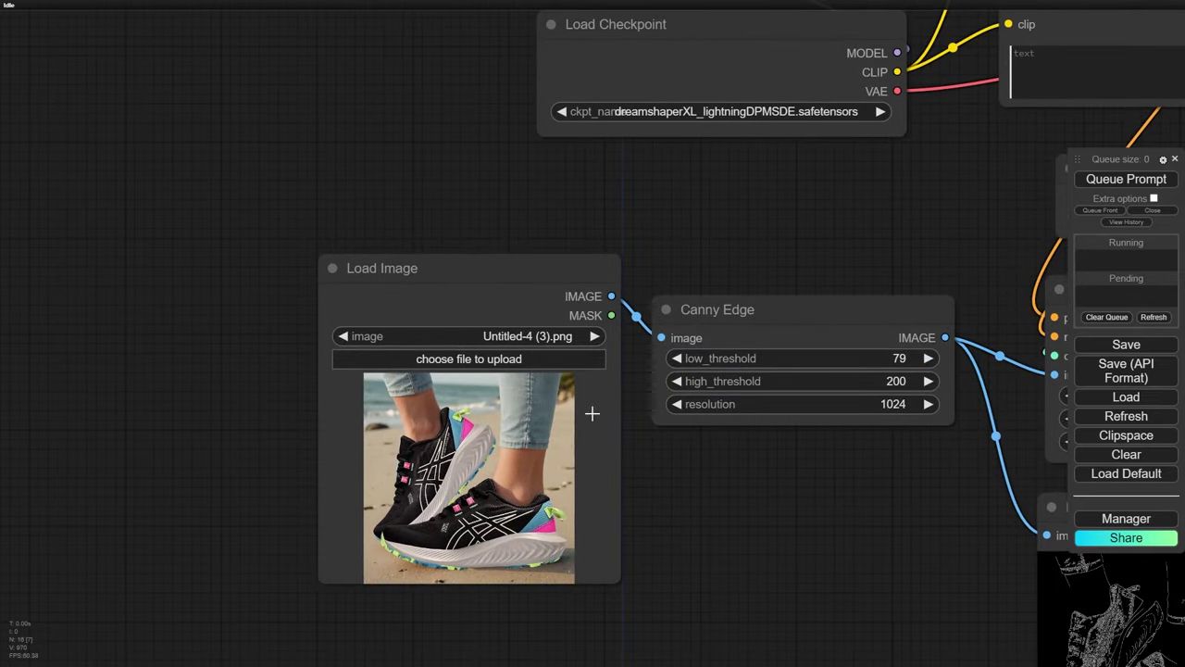
pyautogui.moveTo(789, 528); pyautogui.dragTo(362, 640)
pyautogui.moveTo(481, 329); pyautogui.dragTo(454, 432)
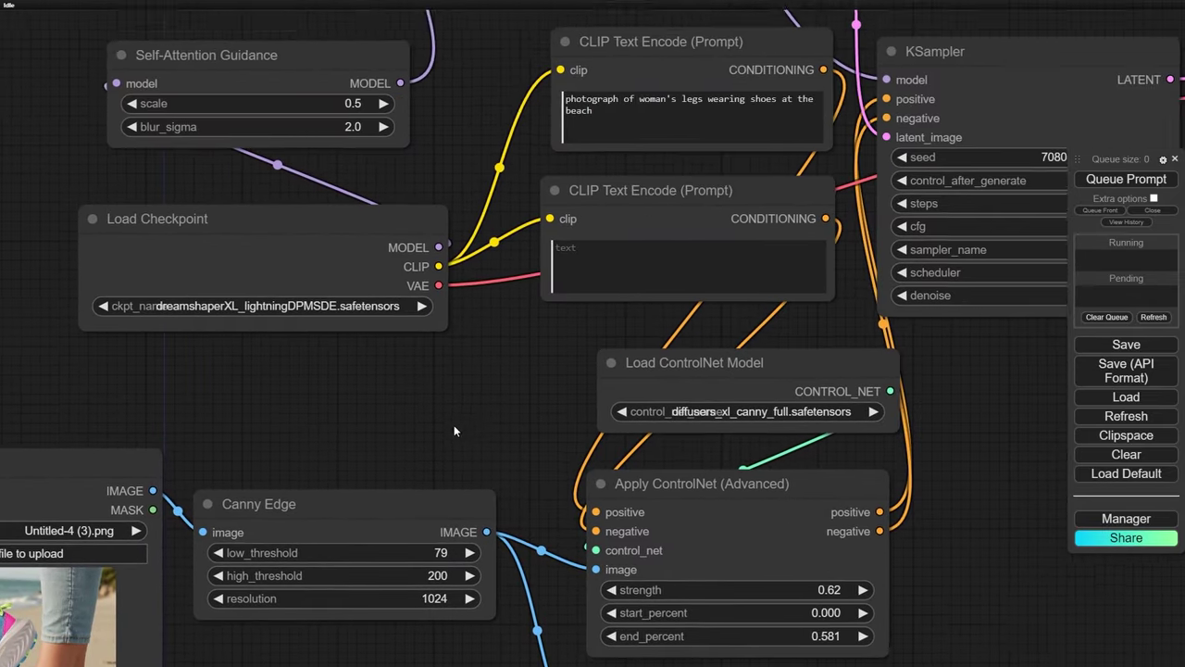
pyautogui.scroll(-5, 455, 432)
pyautogui.moveTo(624, 77); pyautogui.dragTo(914, 335)
pyautogui.moveTo(396, 163); pyautogui.dragTo(407, 168)
pyautogui.moveTo(699, 111); pyautogui.dragTo(695, 117)
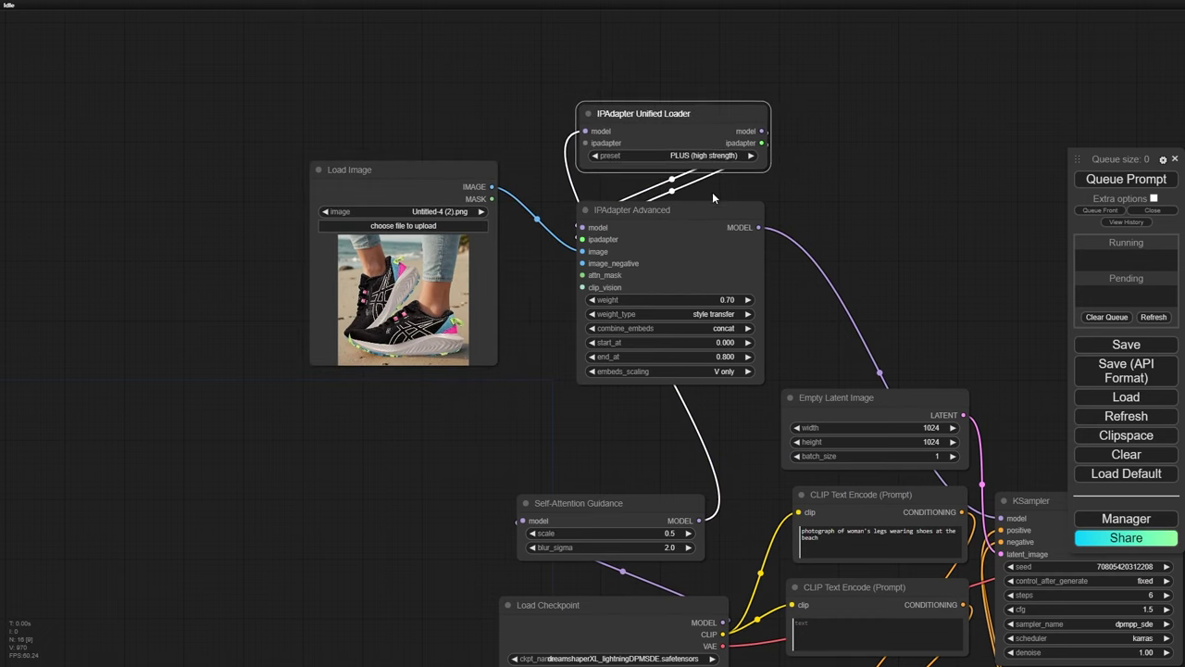
pyautogui.moveTo(705, 258); pyautogui.dragTo(702, 257)
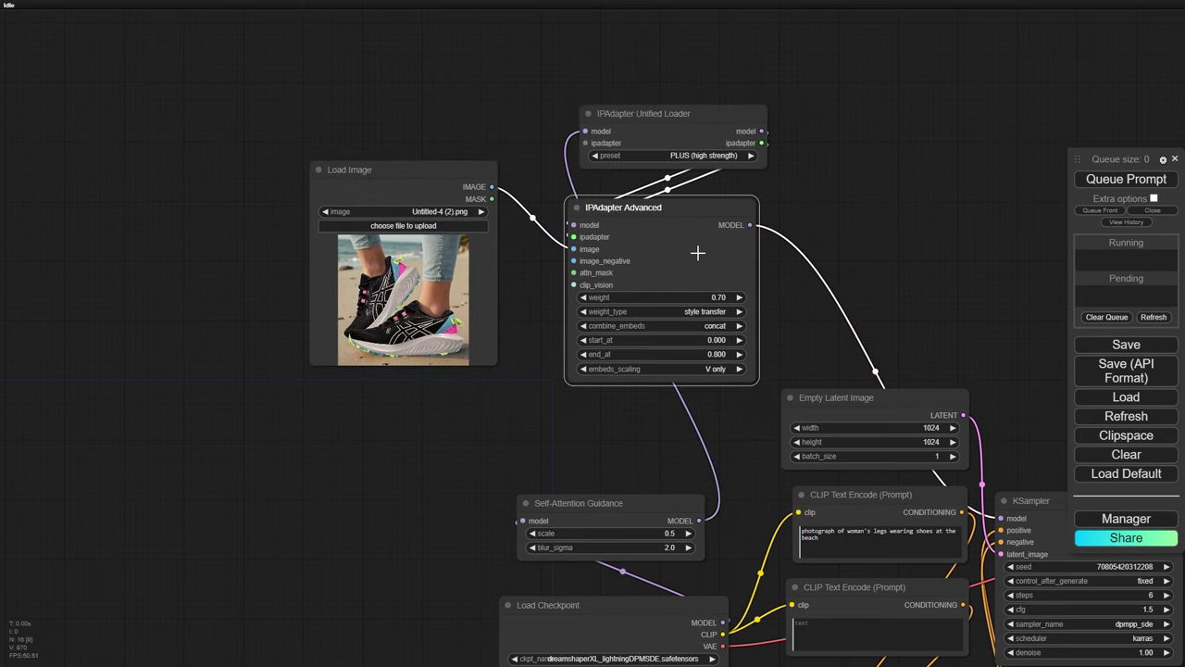
pyautogui.click(718, 312)
pyautogui.click(718, 441)
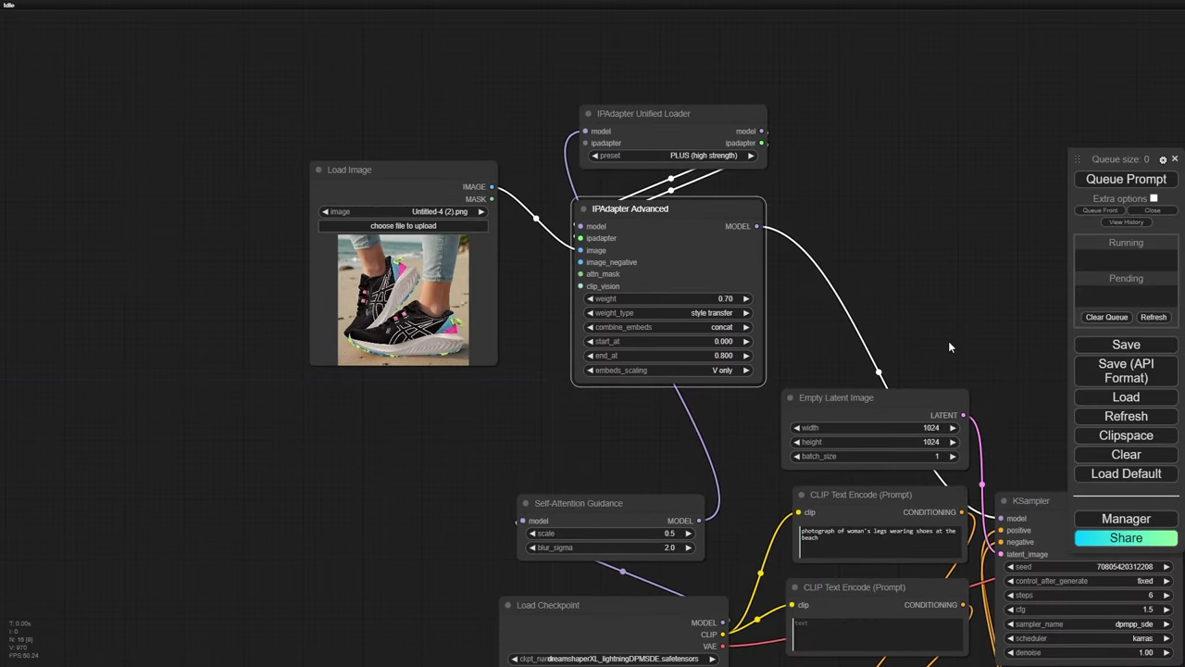
pyautogui.moveTo(949, 342); pyautogui.dragTo(539, 34)
pyautogui.moveTo(837, 515); pyautogui.dragTo(721, 488)
pyautogui.scroll(6, 821, 361)
pyautogui.scroll(5, 820, 362)
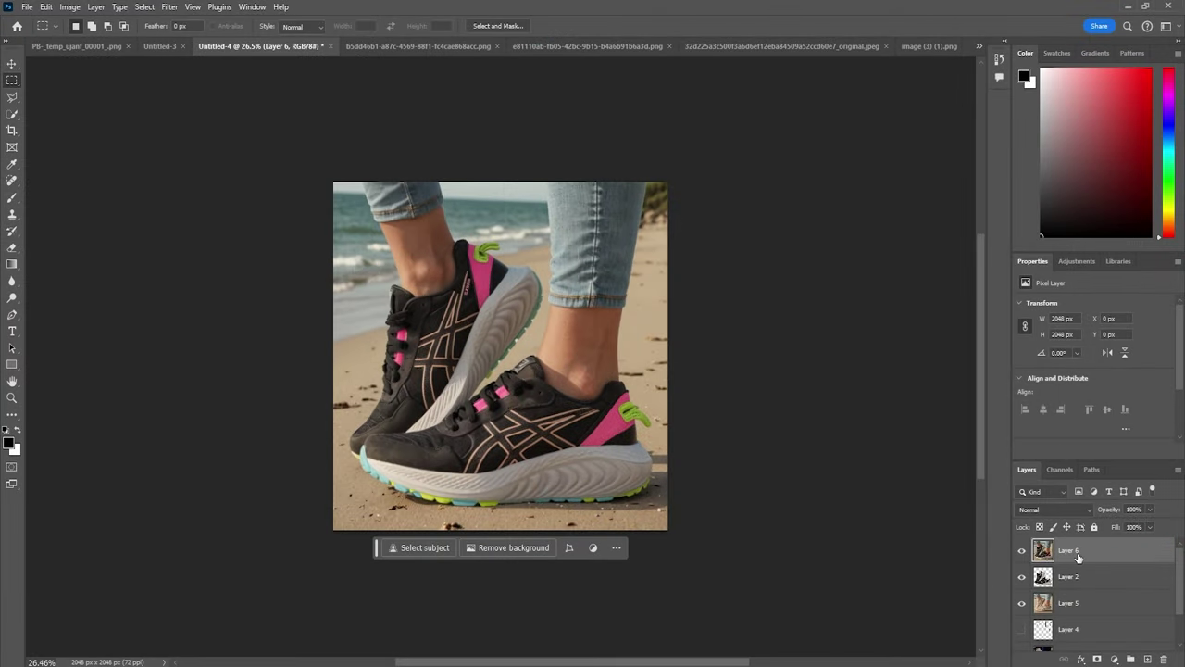
# - Switch to Photoshop and erase Layer 6 over the raised shoe's heel with a 124 px Eraser at 14% opacity
pyautogui.moveTo(1078, 557)
pyautogui.mouseDown()
pyautogui.moveTo(1078, 587)
pyautogui.moveTo(1079, 543)
pyautogui.mouseUp()
pyautogui.click(12, 250)
pyautogui.scroll(2, 451, 353)
pyautogui.rightClick(529, 358)
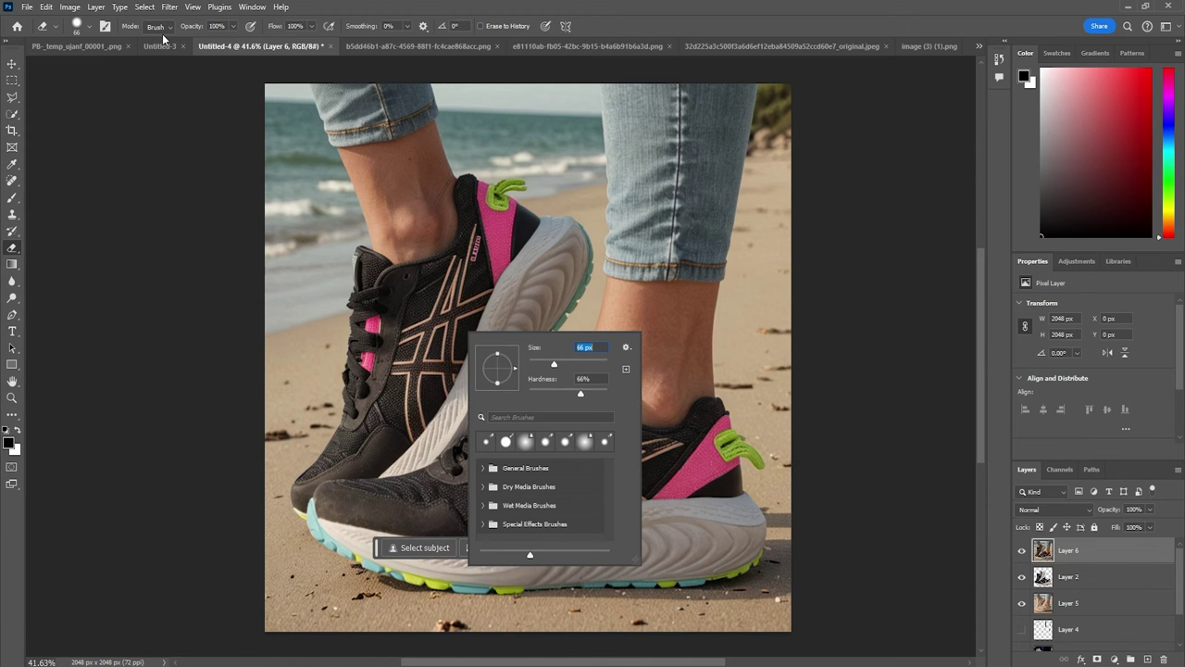
pyautogui.click(230, 28)
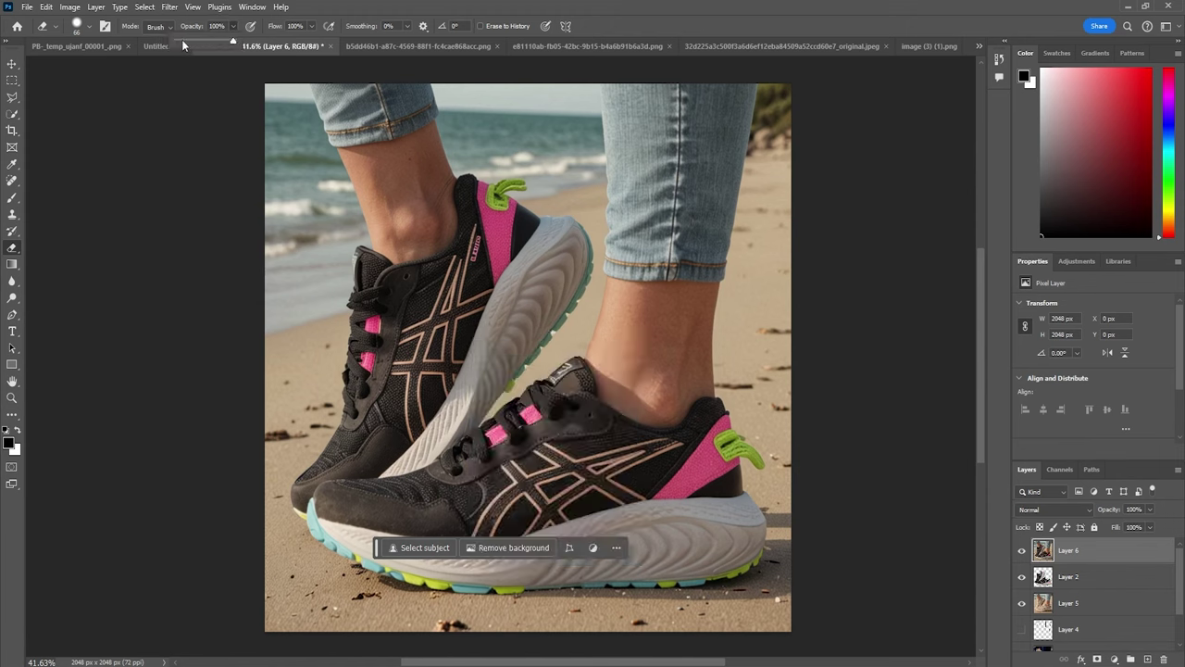
pyautogui.rightClick(467, 290)
pyautogui.click(499, 325)
pyautogui.click(524, 246)
pyautogui.moveTo(524, 247)
pyautogui.mouseDown()
pyautogui.moveTo(471, 191)
pyautogui.moveTo(521, 227)
pyautogui.mouseUp()
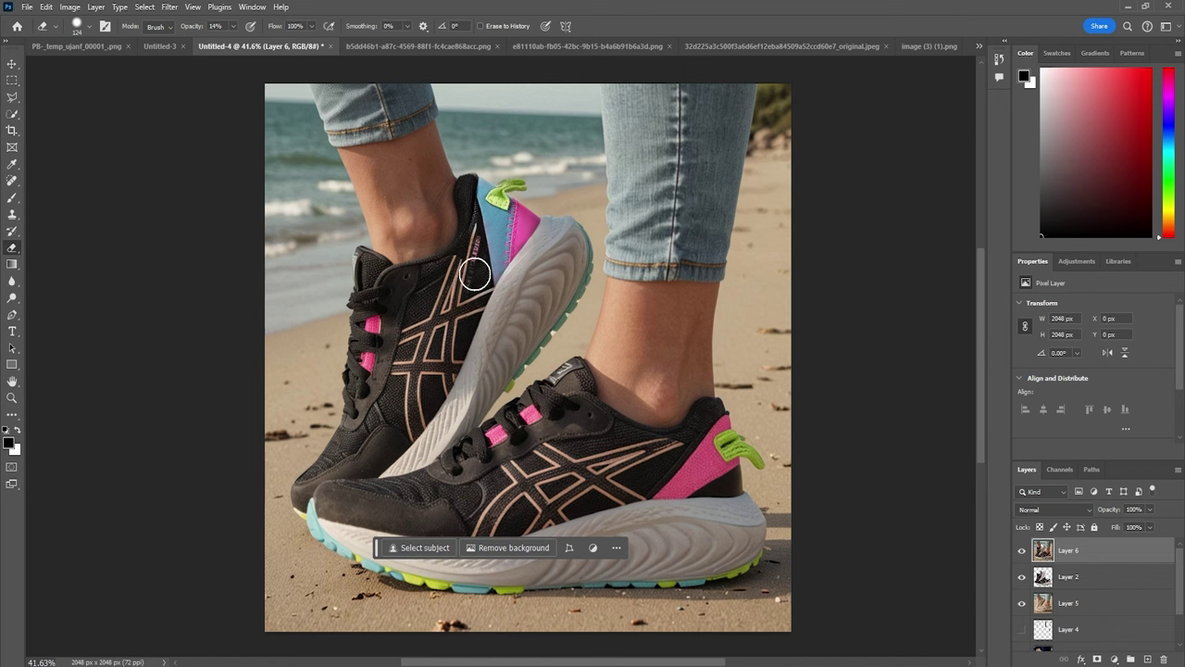
# - Compare Layer 6 with the original shoes beneath, and erase it over the raised shoe's lettering, lace tabs and stripes and the flat shoe's stripes
pyautogui.click(1023, 552)
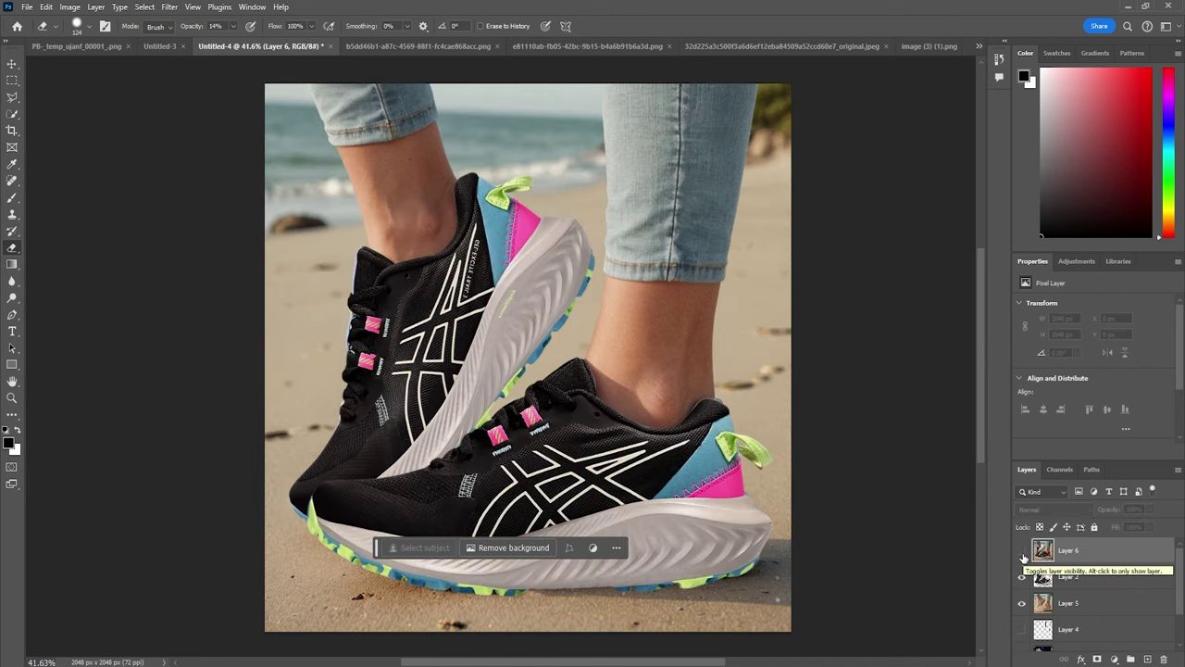
pyautogui.click(1023, 554)
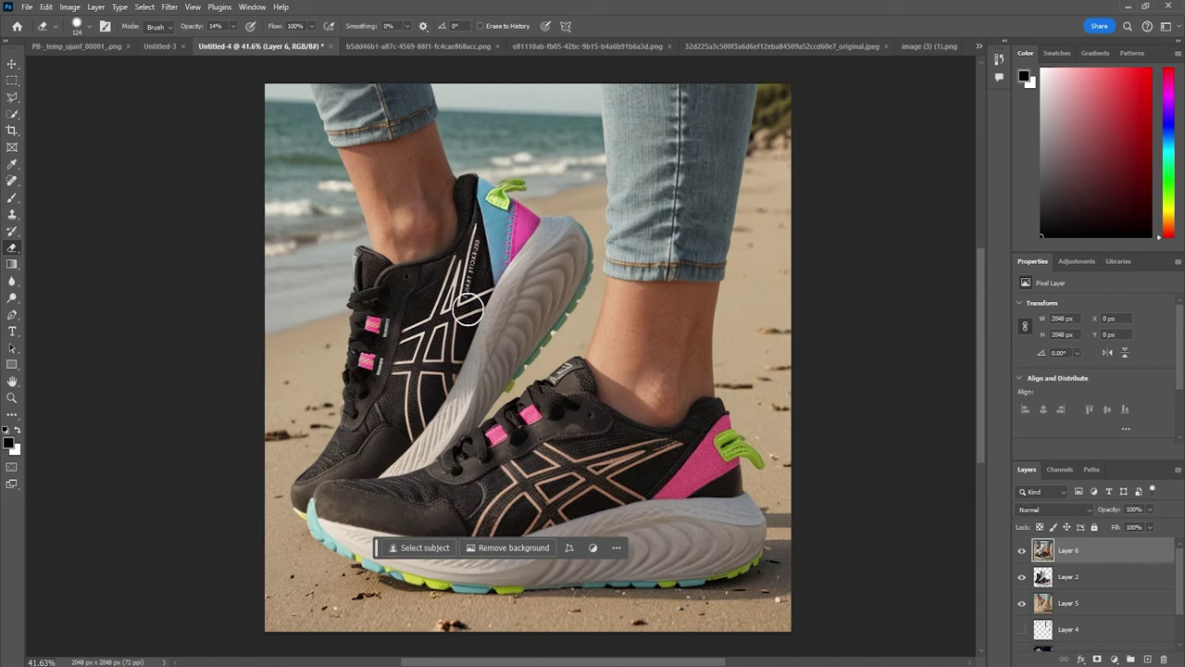
pyautogui.click(1021, 551)
pyautogui.click(1022, 551)
pyautogui.moveTo(397, 398); pyautogui.dragTo(335, 451)
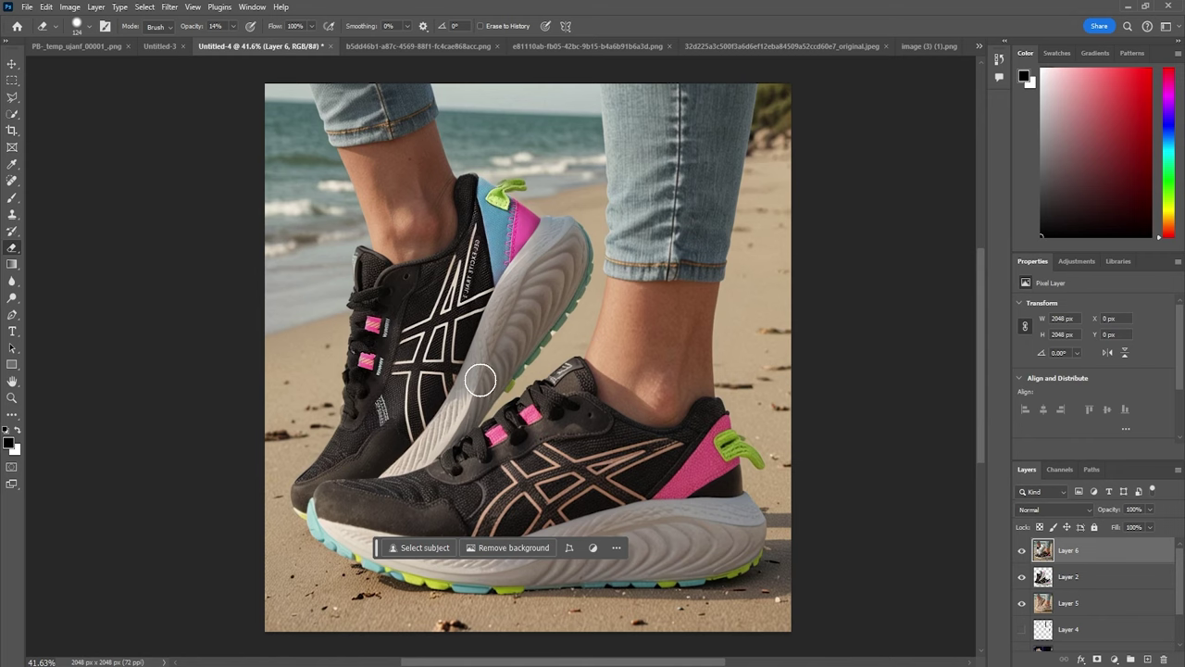
pyautogui.moveTo(604, 477)
pyautogui.mouseDown()
pyautogui.moveTo(559, 489)
pyautogui.moveTo(509, 480)
pyautogui.moveTo(659, 455)
pyautogui.mouseUp()
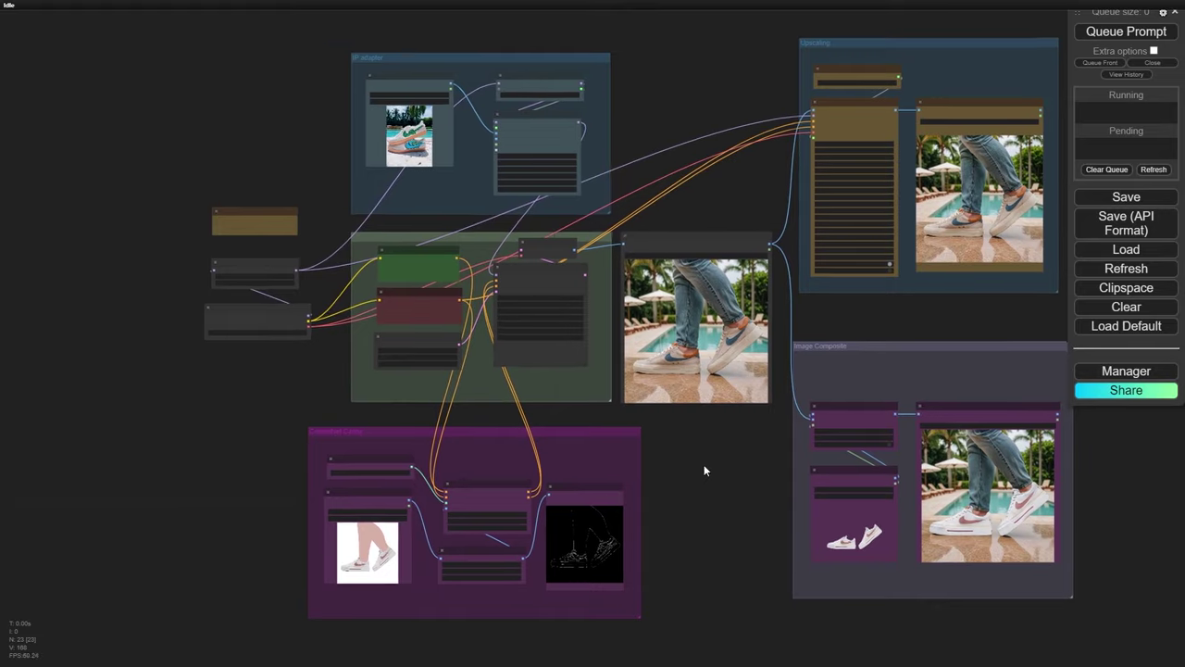
# - Switch to ComfyUI and examine the grouped poolside shoe workflow, from the ControlNet Canny group to the Image Composite group
pyautogui.moveTo(703, 468); pyautogui.dragTo(571, 463)
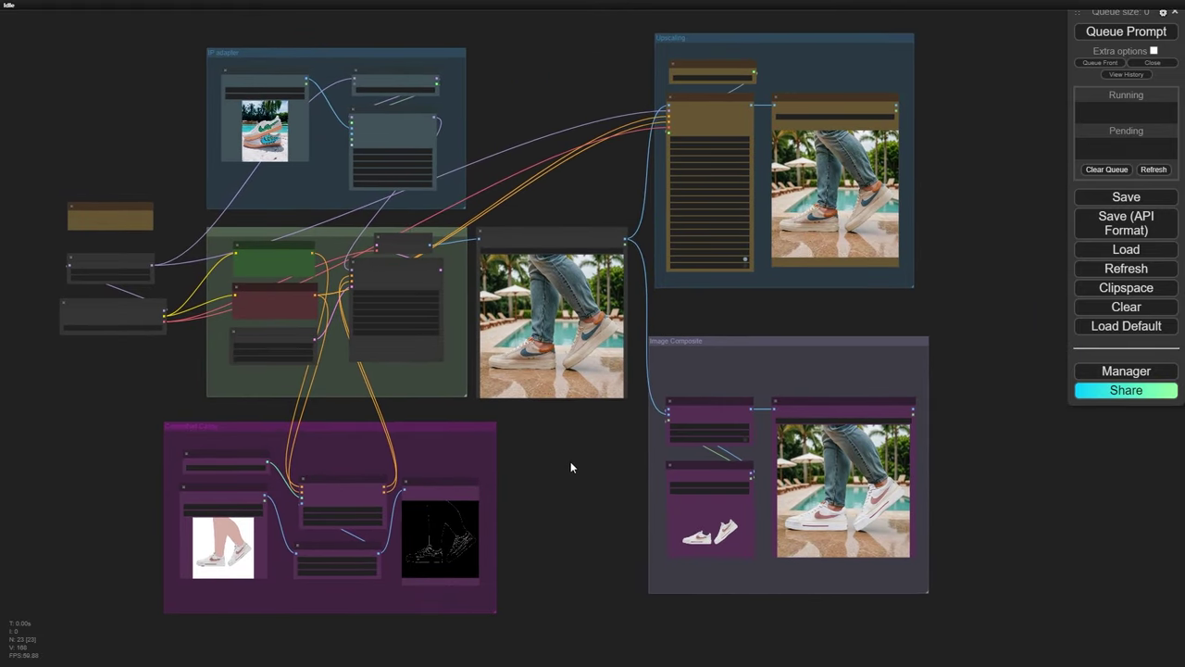
pyautogui.scroll(5, 176, 553)
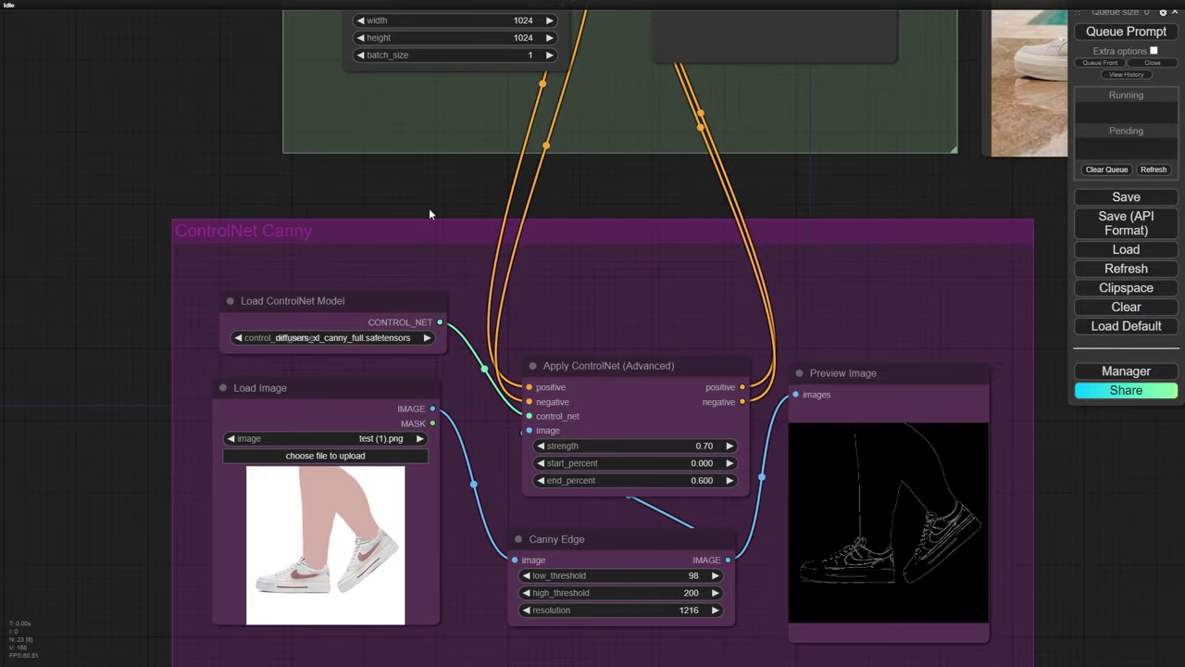
pyautogui.moveTo(428, 213); pyautogui.dragTo(411, 665)
pyautogui.moveTo(602, 194); pyautogui.dragTo(88, 125)
pyautogui.moveTo(1041, 371); pyautogui.dragTo(443, 4)
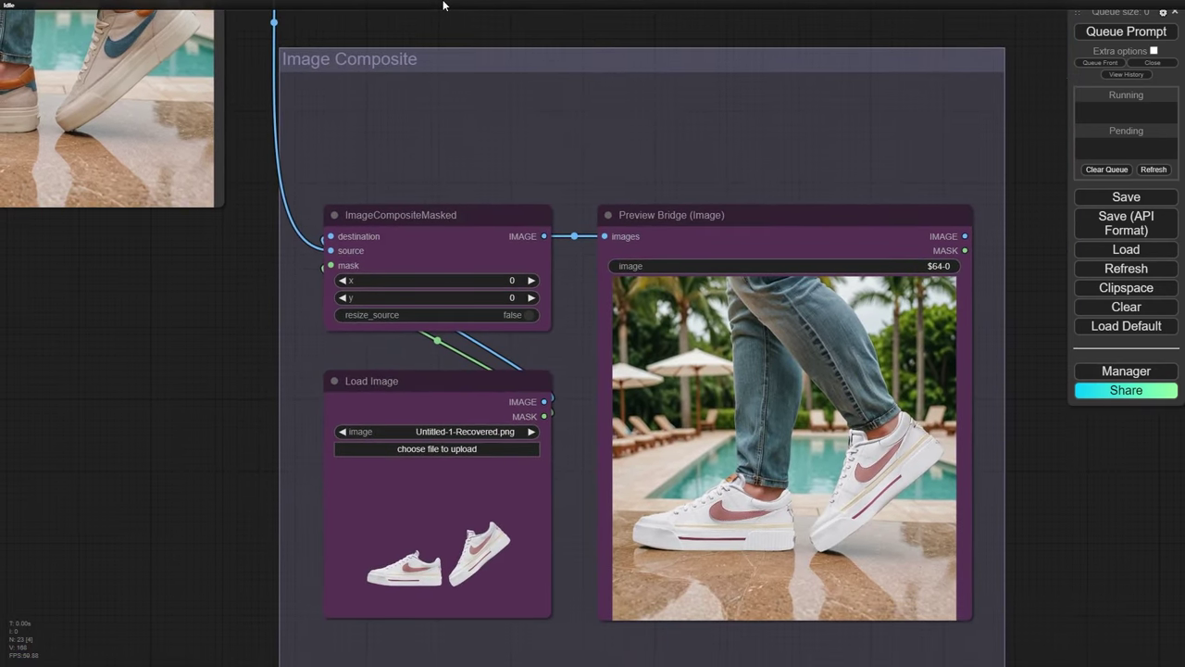